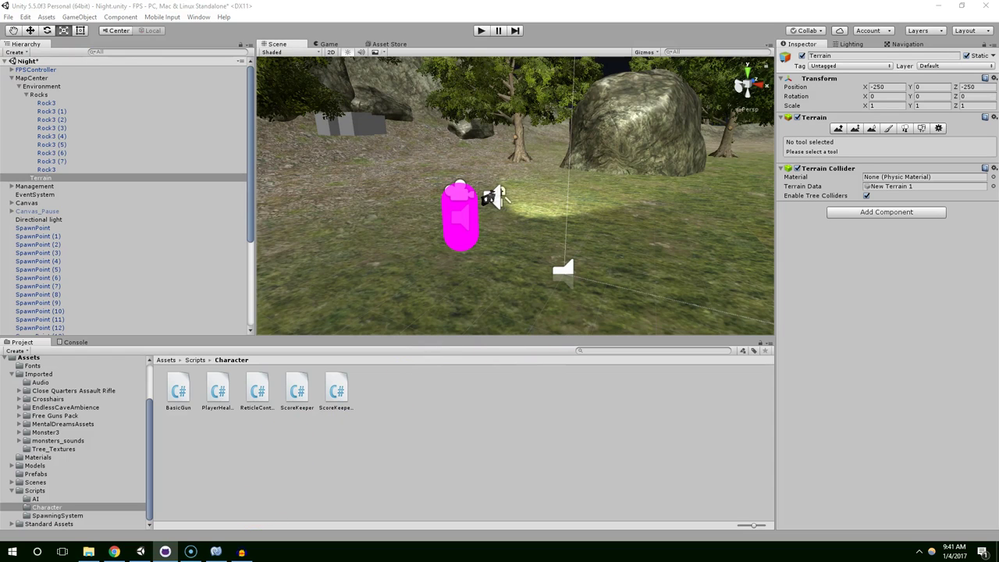
Step: Create a new empty object named SpawnPoints inside Environment
click(12, 78)
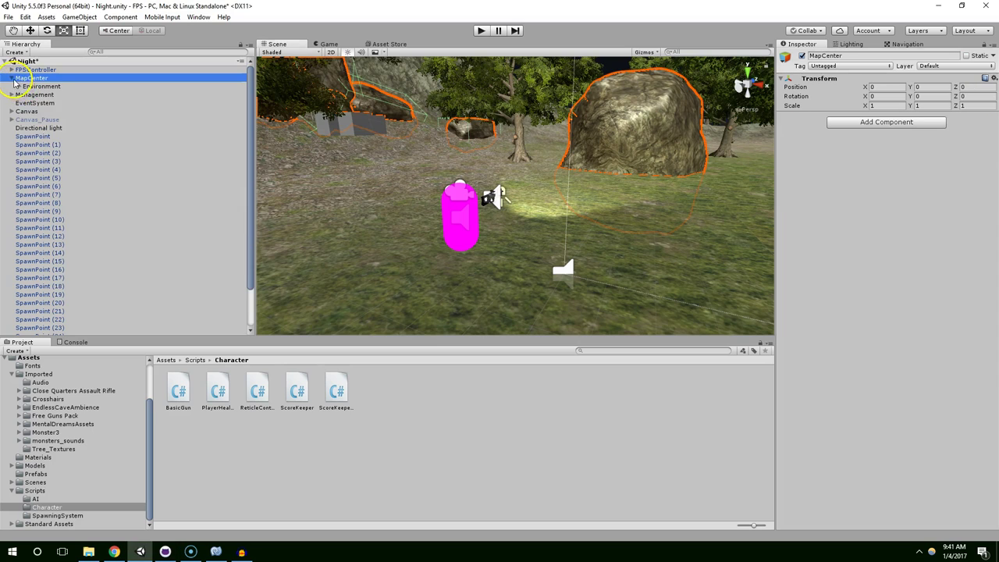
scroll(84, 140, down, 3)
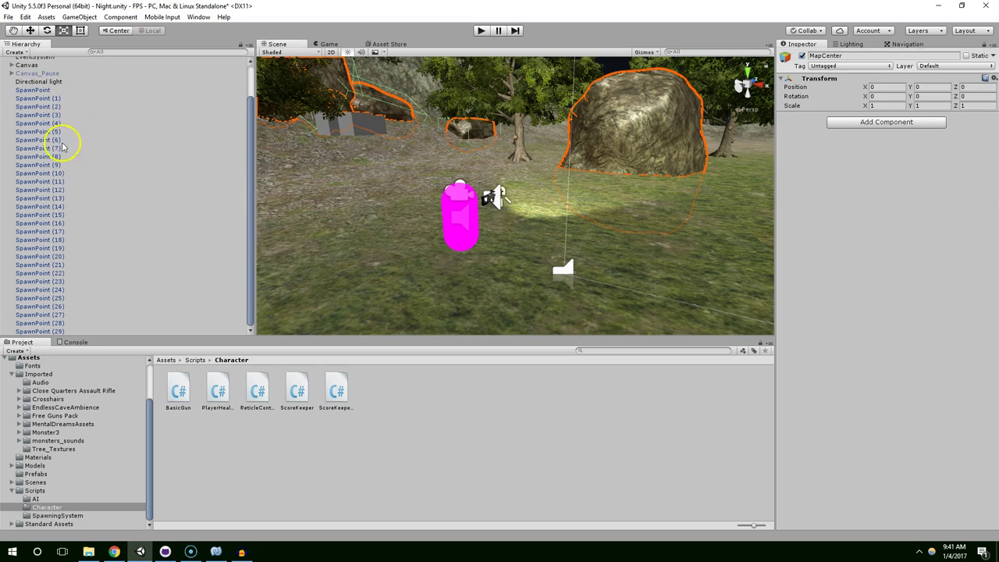
scroll(53, 91, up, 3)
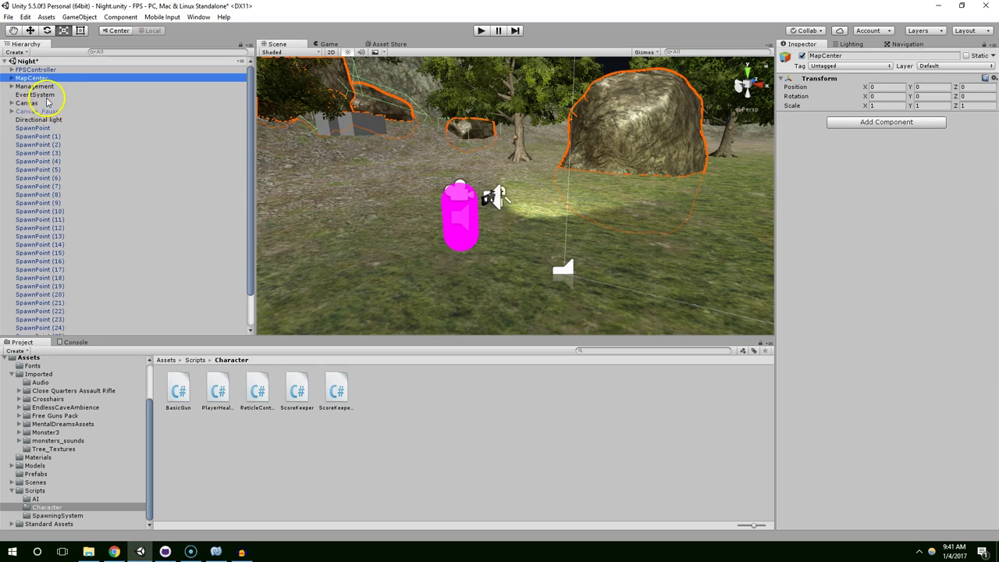
click(10, 79)
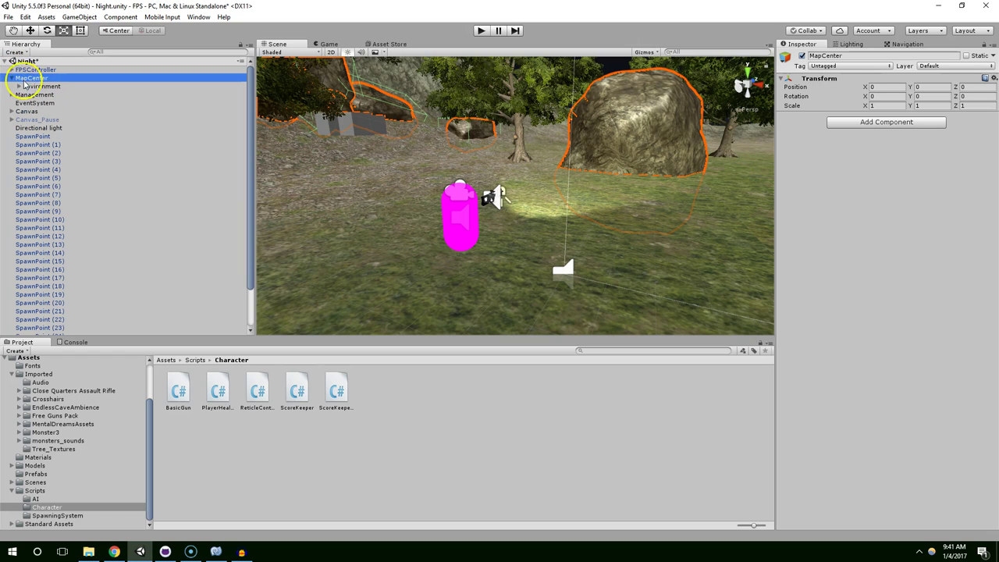
click(17, 87)
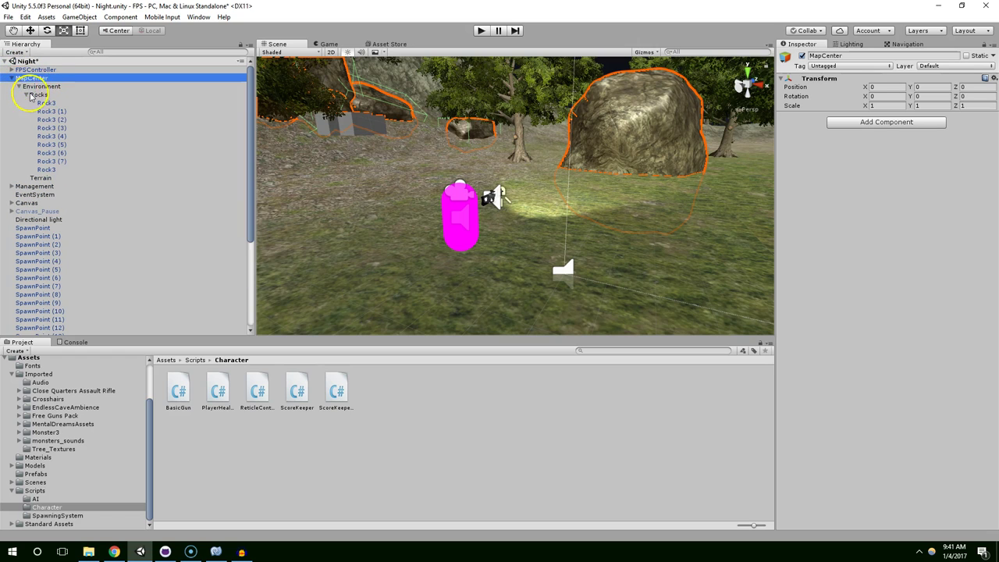
click(26, 95)
right_click(47, 88)
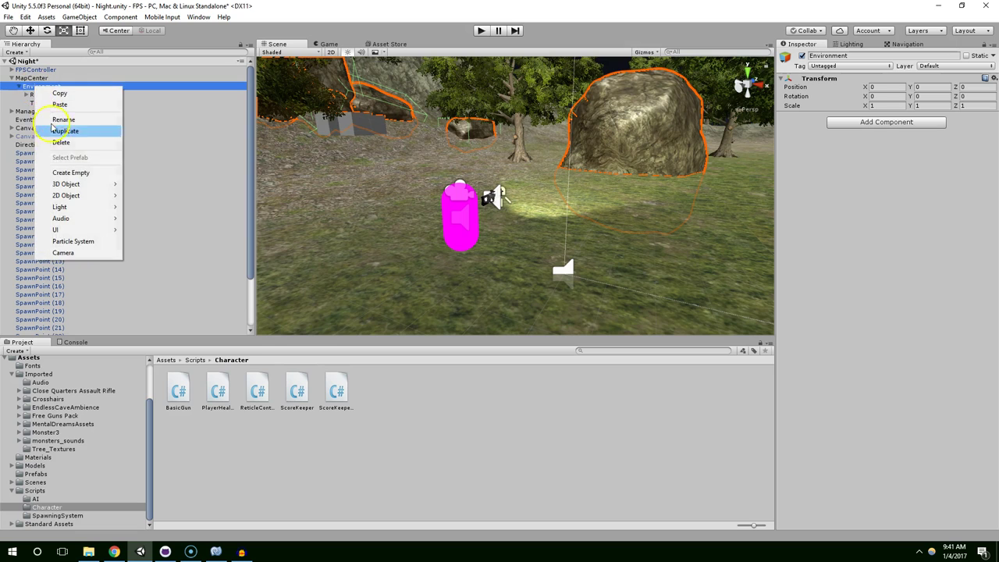
click(70, 173)
click(879, 55)
text(SpawnPoints)
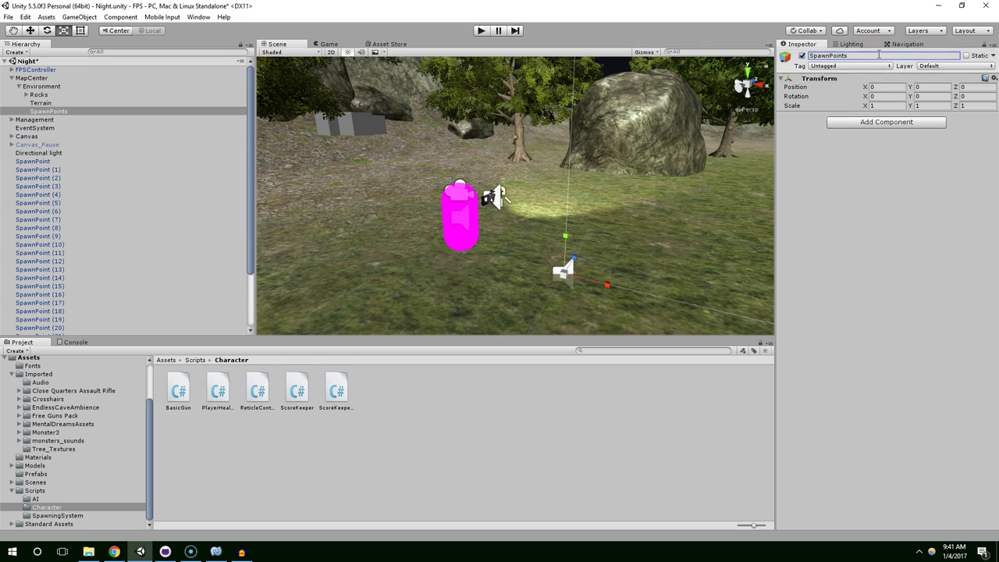
Step: Move every SpawnPoint object under SpawnPoints and save the Night scene
click(17, 160)
scroll(149, 159, down, 3)
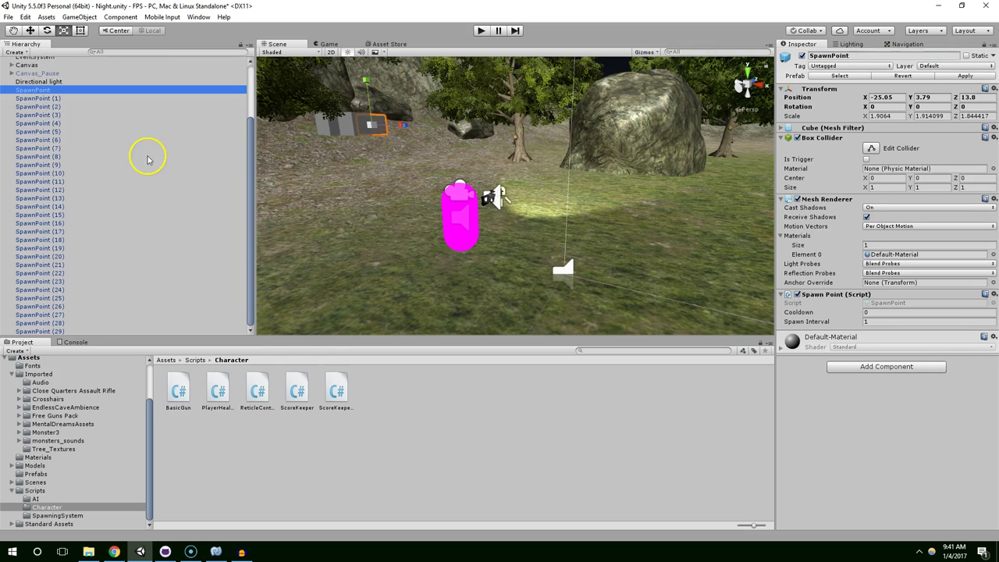
shift+click(48, 331)
scroll(152, 201, up, 3)
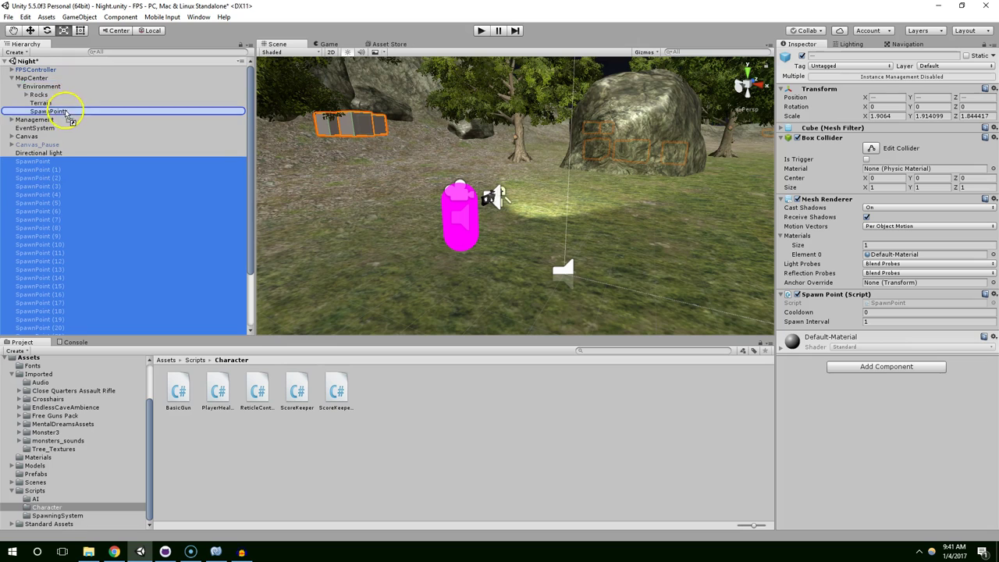
drag(47, 168, 63, 111)
click(23, 81)
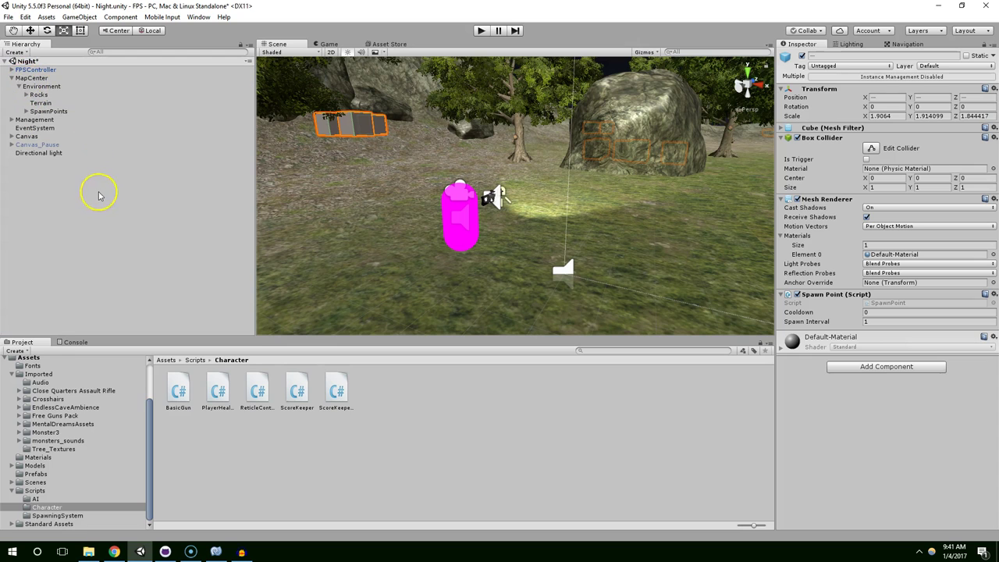
key(ctrl+s)
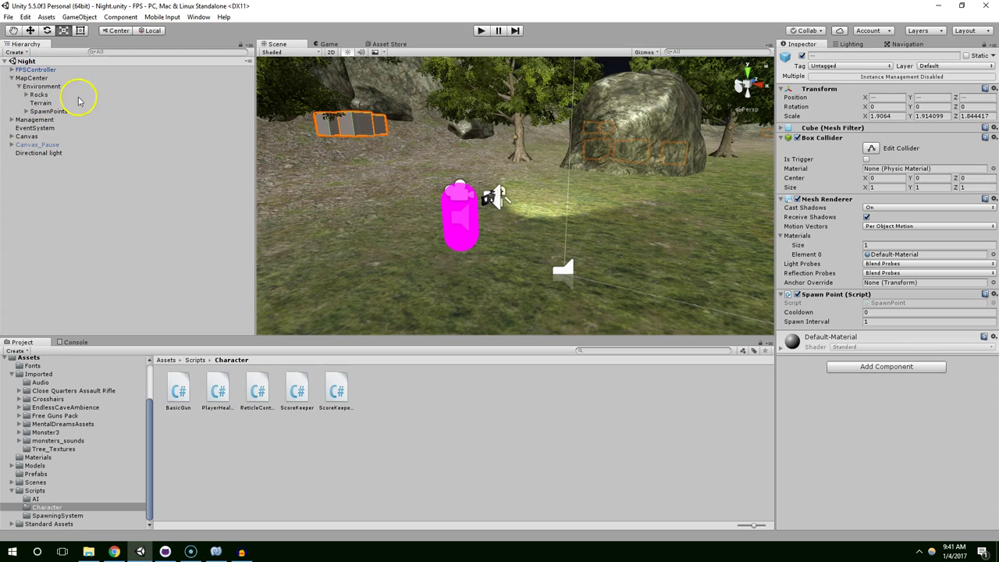
mouse_move(660, 164)
middle_down()
mouse_move(426, 152)
mouse_move(451, 129)
middle_up()
mouse_move(451, 129)
alt+mouse_down()
mouse_move(508, 245)
mouse_move(524, 241)
mouse_move(468, 138)
mouse_move(505, 248)
mouse_move(475, 158)
mouse_move(538, 179)
mouse_move(531, 175)
alt+mouse_up()
Step: Select Terrain and check the scene through the Game camera view
click(531, 175)
scroll(468, 156, up, 2)
scroll(469, 156, up, 2)
scroll(484, 154, up, 2)
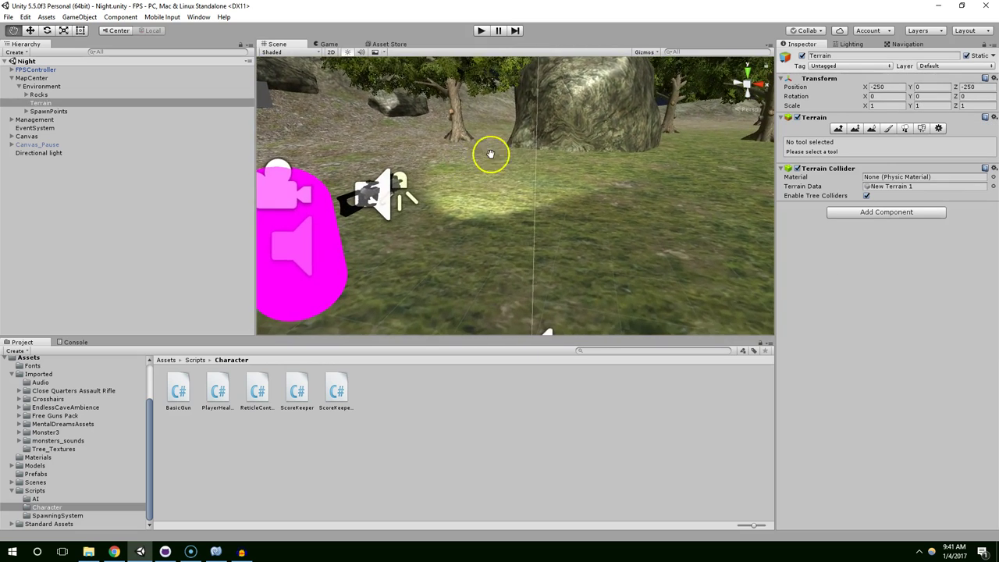
scroll(553, 127, down, 3)
click(329, 44)
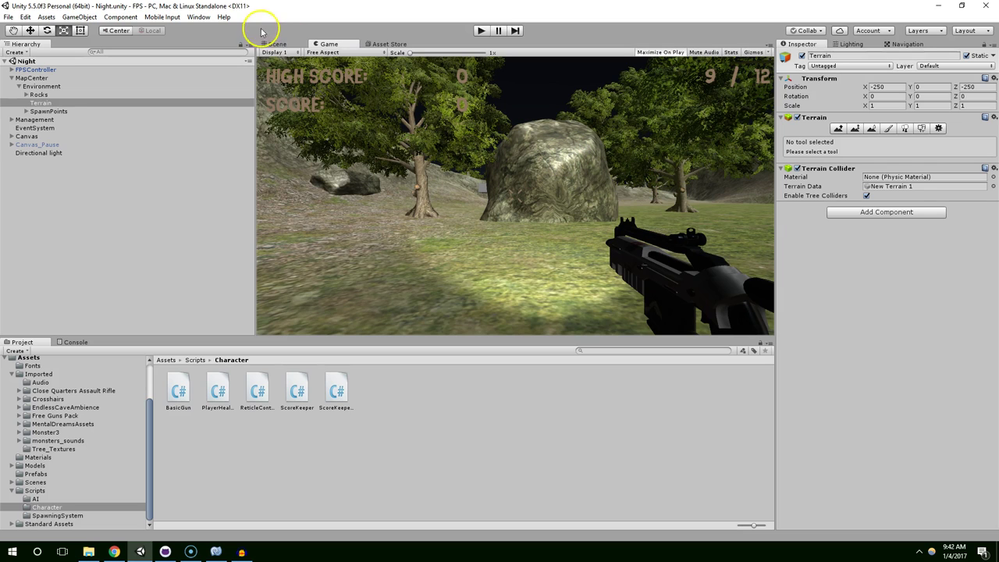
Step: Return to the Scene view and orbit around the player capsule
click(274, 44)
click(329, 44)
click(298, 44)
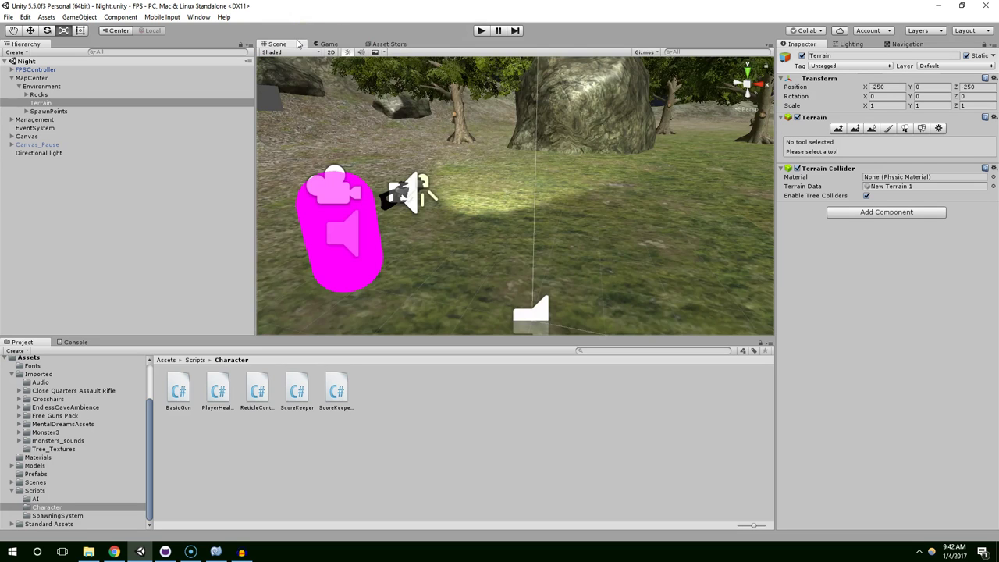
scroll(520, 163, down, 3)
scroll(542, 187, down, 3)
scroll(535, 182, down, 2)
mouse_move(537, 182)
alt+mouse_down()
mouse_move(508, 212)
mouse_move(593, 167)
mouse_move(492, 190)
mouse_move(419, 229)
mouse_move(661, 189)
mouse_move(573, 163)
mouse_move(661, 107)
mouse_move(560, 156)
mouse_move(570, 155)
mouse_move(552, 180)
mouse_move(430, 192)
alt+mouse_up()
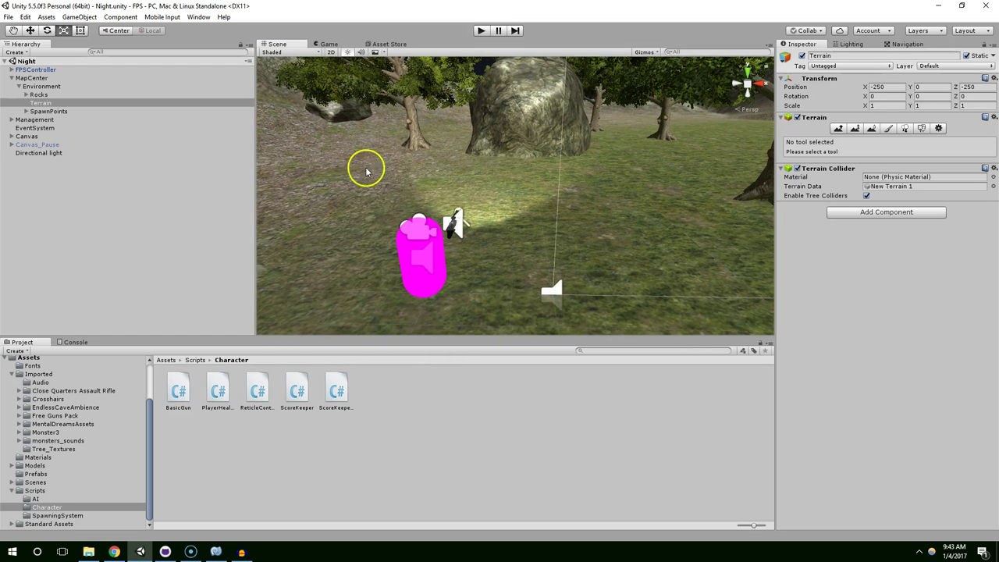
mouse_move(573, 176)
alt+mouse_down()
mouse_move(471, 213)
mouse_move(555, 223)
mouse_move(466, 239)
mouse_move(521, 178)
alt+mouse_up()
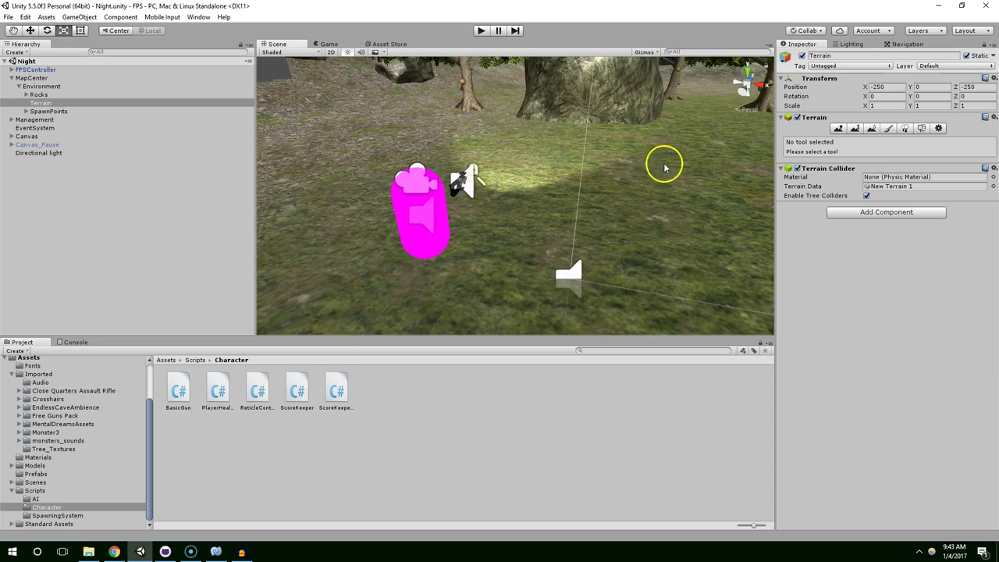
Step: Close PlayerHealth.cs and reopen it by searching 'plah' in the solution
click(216, 552)
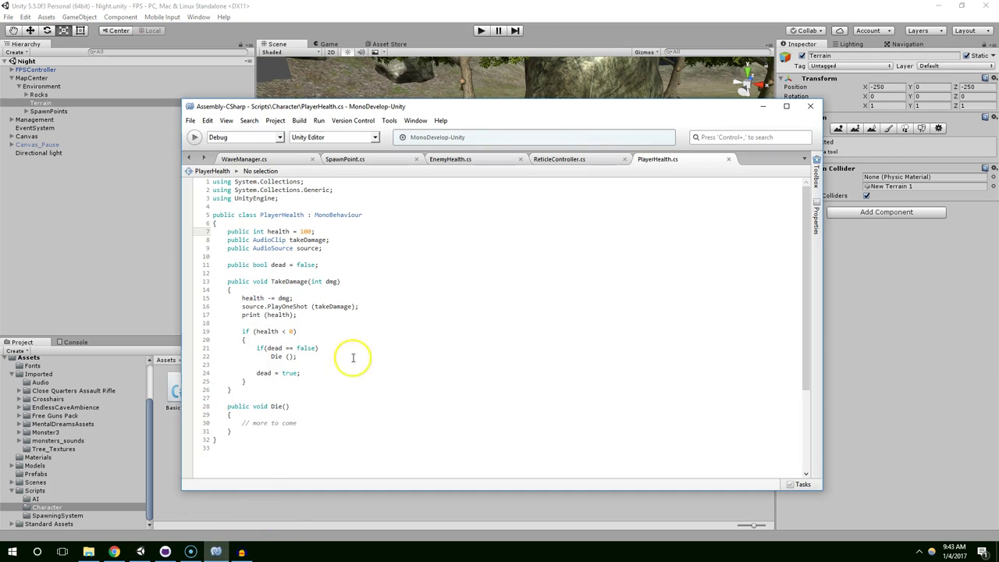
mouse_move(216, 552)
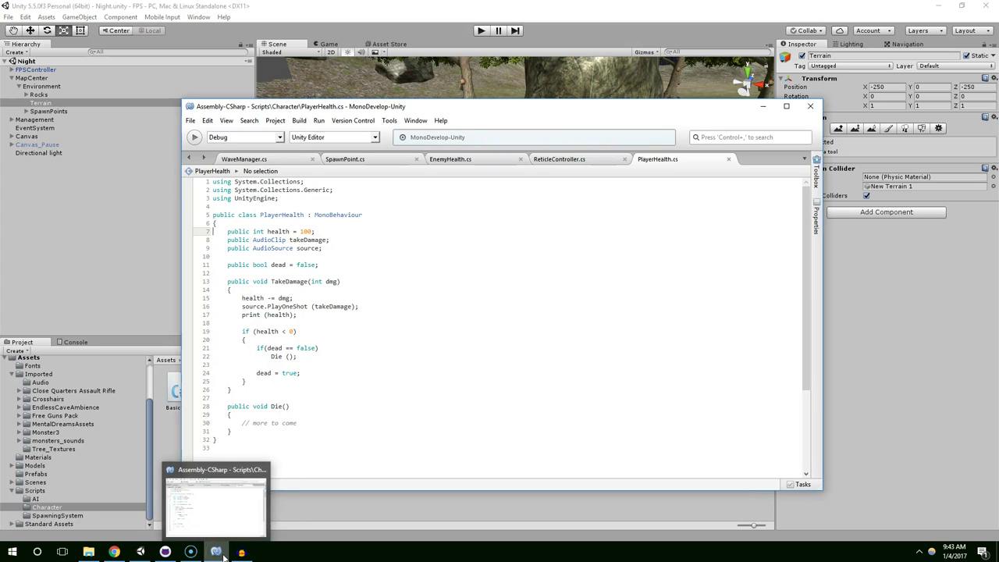
scroll(295, 286, down, 2)
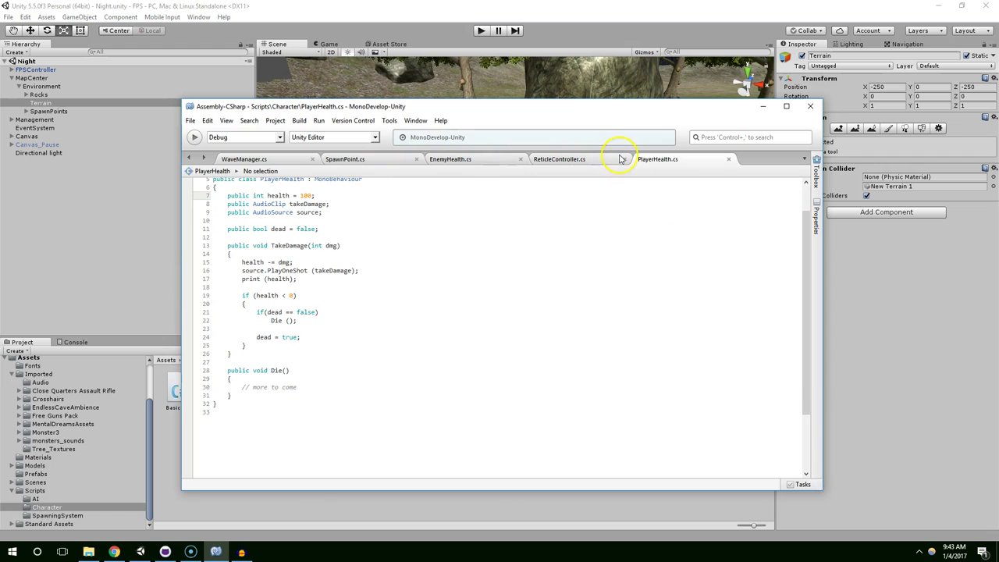
click(567, 160)
middle_click(647, 160)
key(ctrl+comma)
text(type)
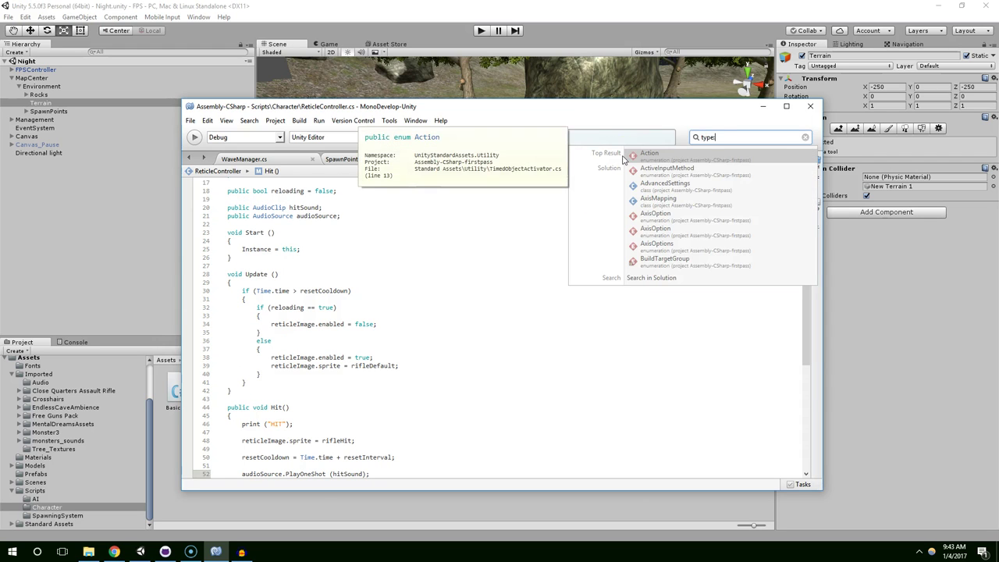
text(:plah)
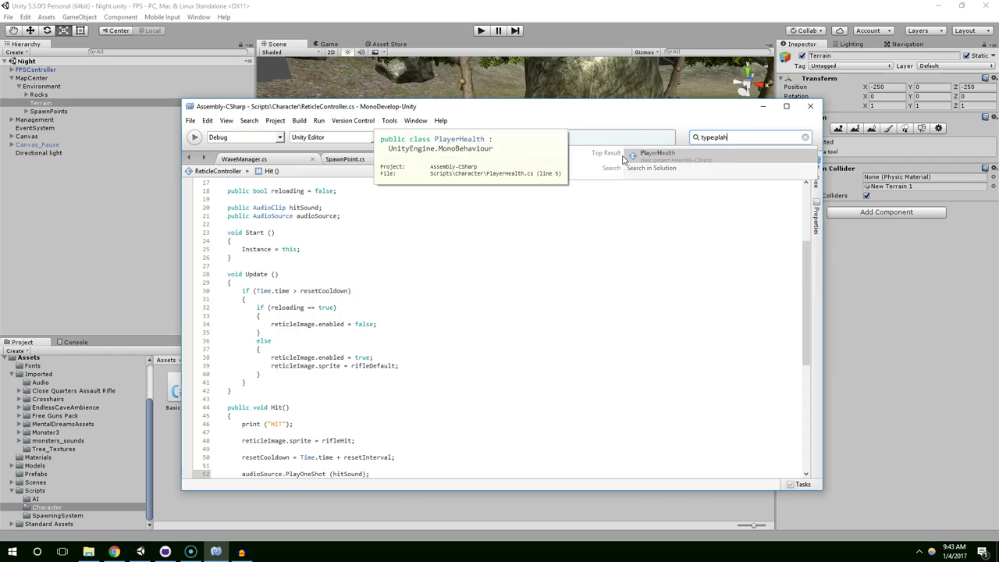
click(624, 159)
Step: In Die(), replace the '// more to come' comment with Time.timeScale = 0
click(350, 412)
scroll(344, 402, down, 1)
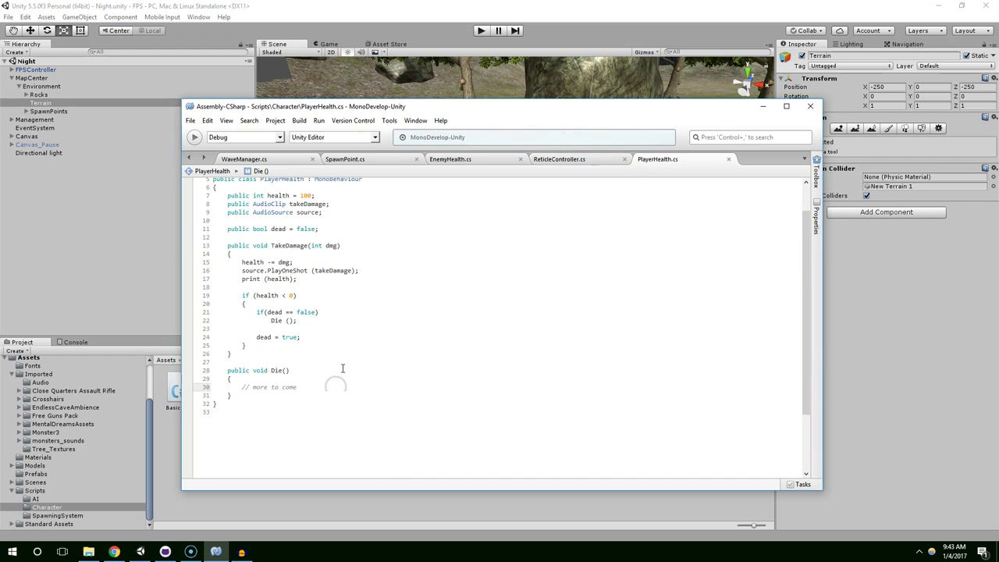
key(Return)
scroll(252, 373, up, 1)
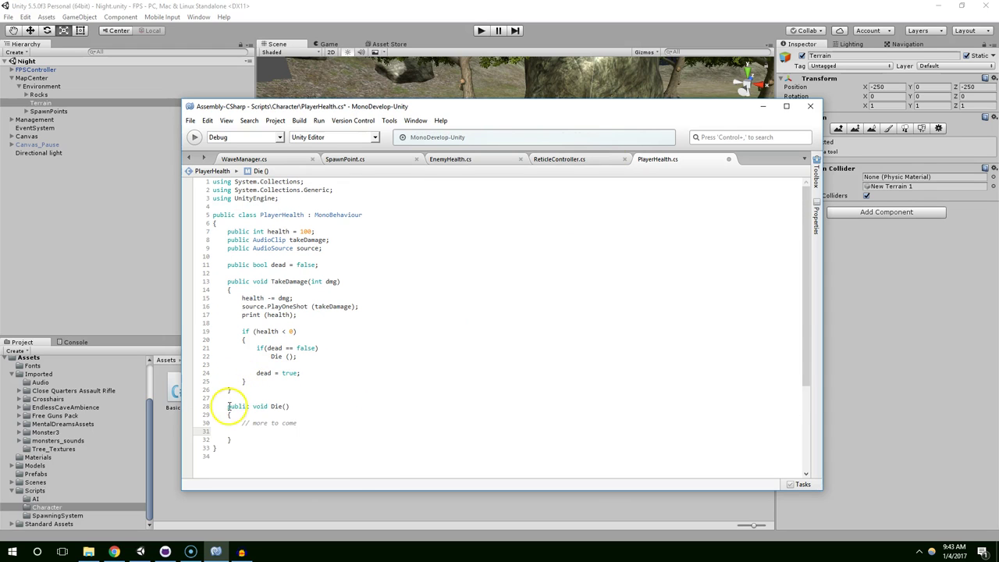
mouse_move(237, 408)
mouse_down()
mouse_move(285, 437)
mouse_move(309, 434)
mouse_up()
click(269, 428)
key(BackSpace)
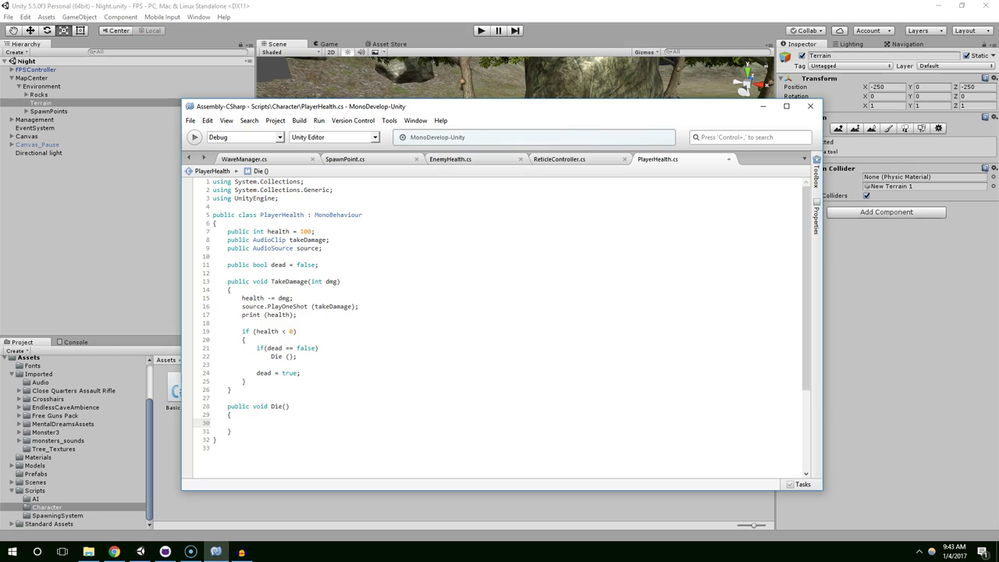
scroll(319, 429, down, 1)
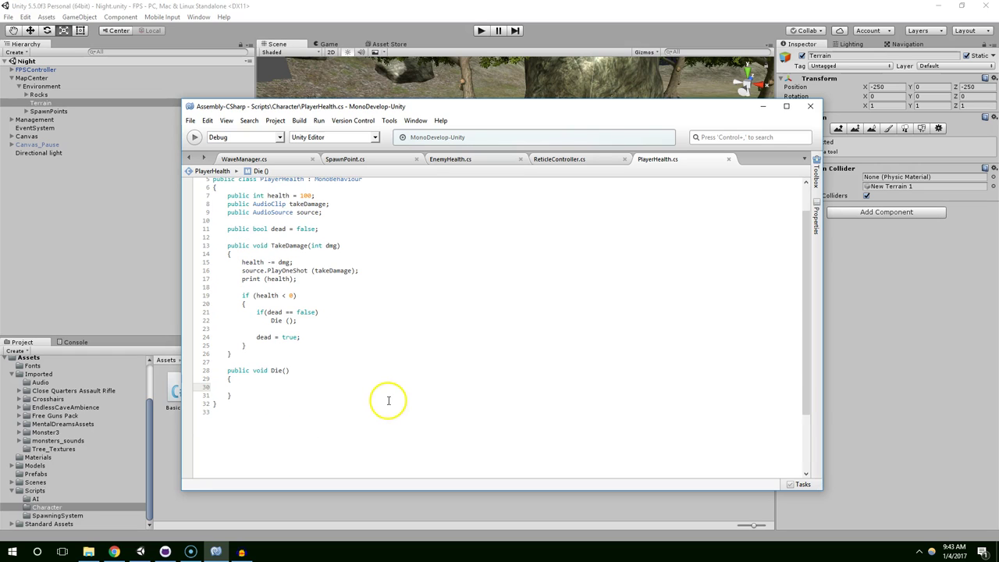
text(Time.timeScale = 0;)
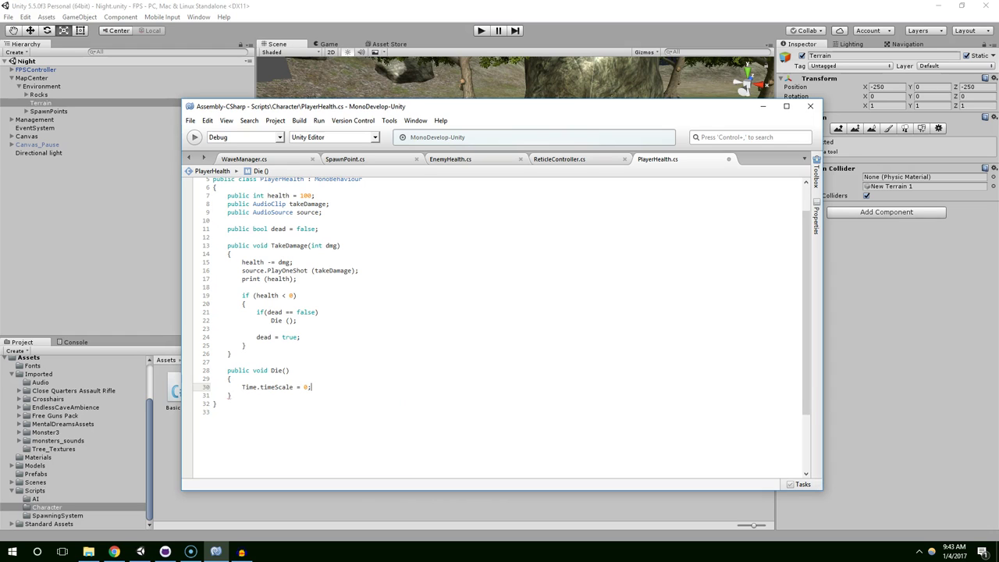
key(Return)
key(Return)
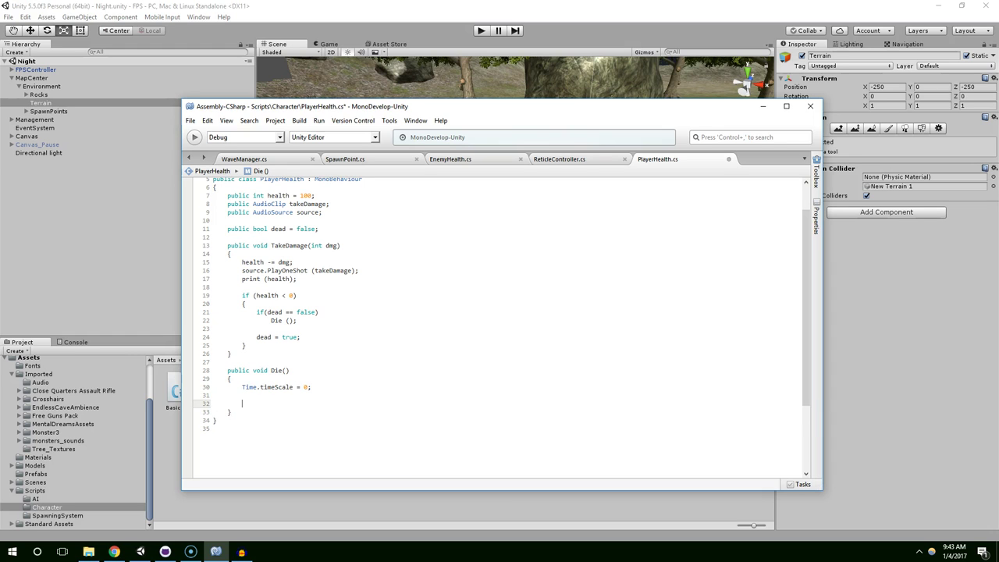
mouse_move(679, 106)
mouse_down()
mouse_move(703, 223)
mouse_move(844, 188)
mouse_move(814, 93)
mouse_move(806, 102)
mouse_move(894, 122)
mouse_move(785, 138)
mouse_move(822, 305)
mouse_up()
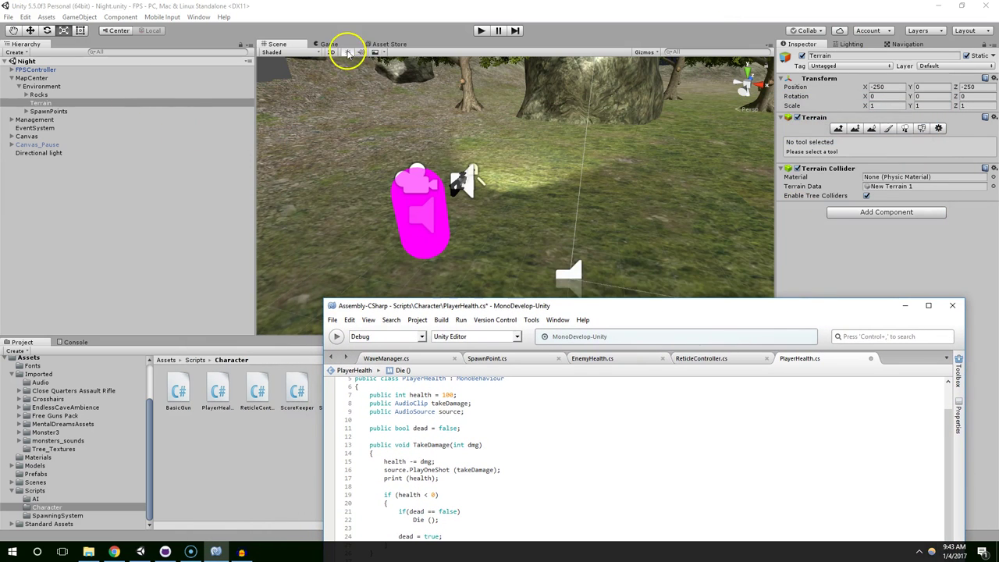
Step: Move the code editor window aside and minimize it to get back to Unity
mouse_move(536, 307)
mouse_down()
mouse_move(446, 233)
mouse_move(337, 166)
mouse_up()
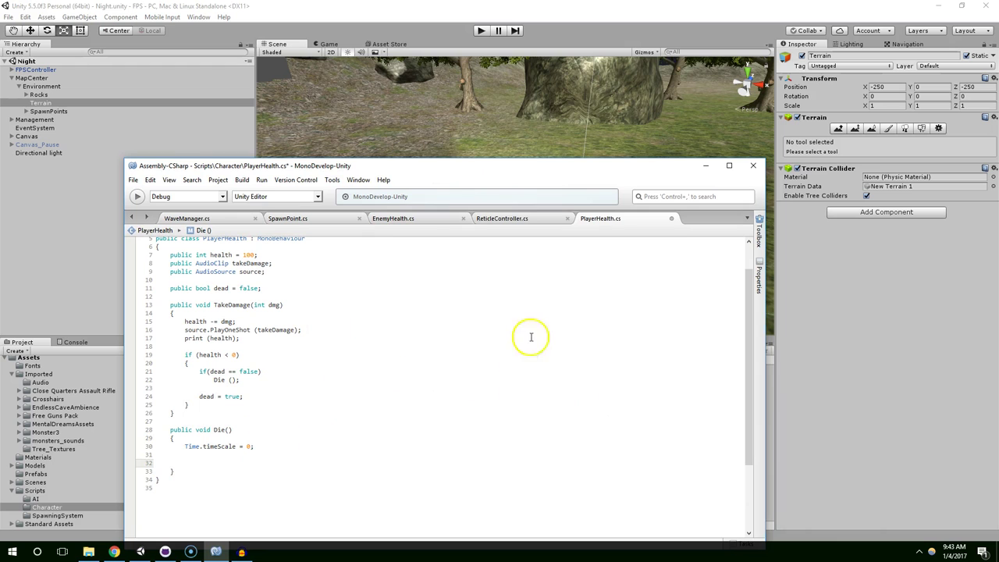
click(507, 170)
drag(507, 170, 515, 121)
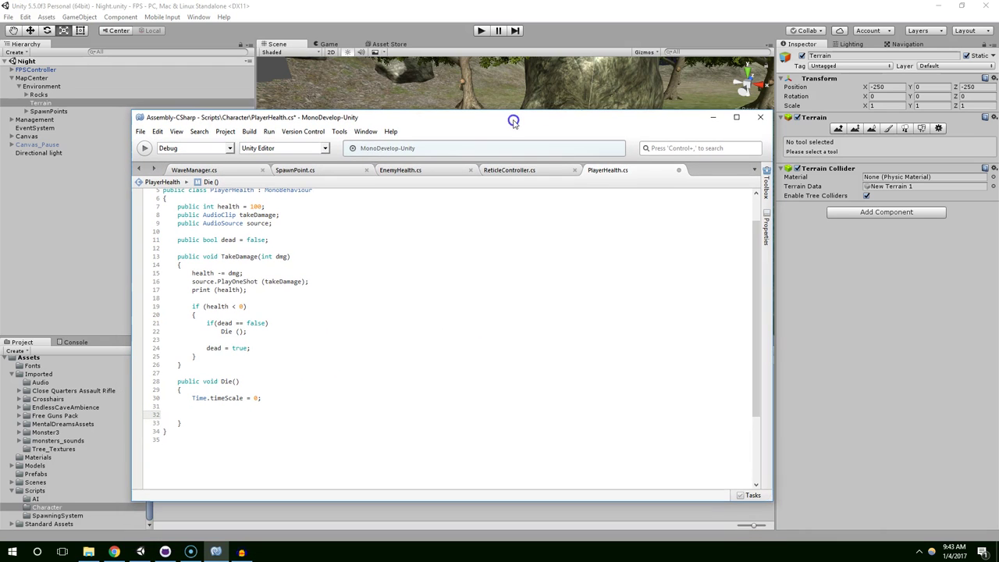
click(713, 117)
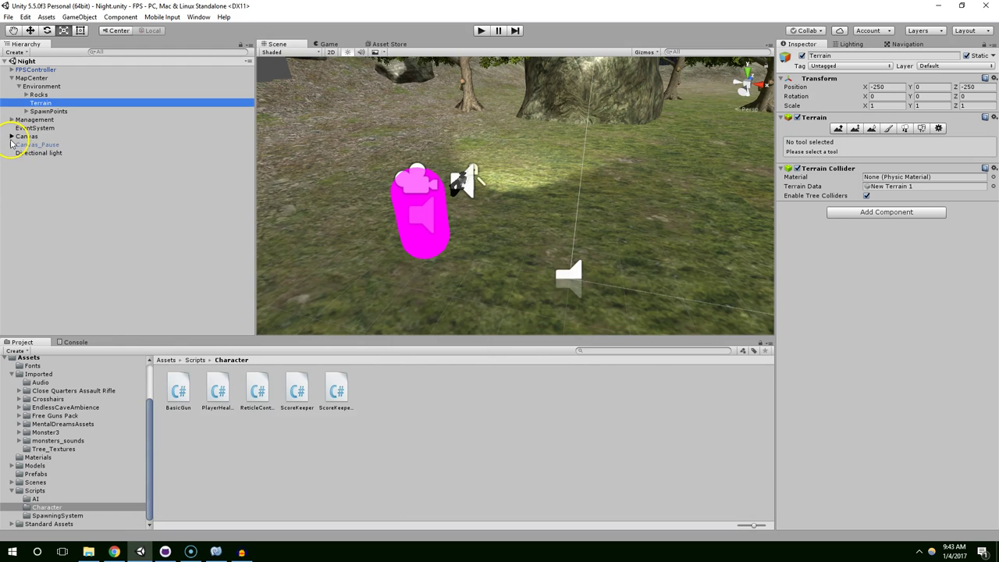
Step: Select Text_WaveCounter under Canvas, frame it, and pan toward the score text
click(11, 139)
click(47, 211)
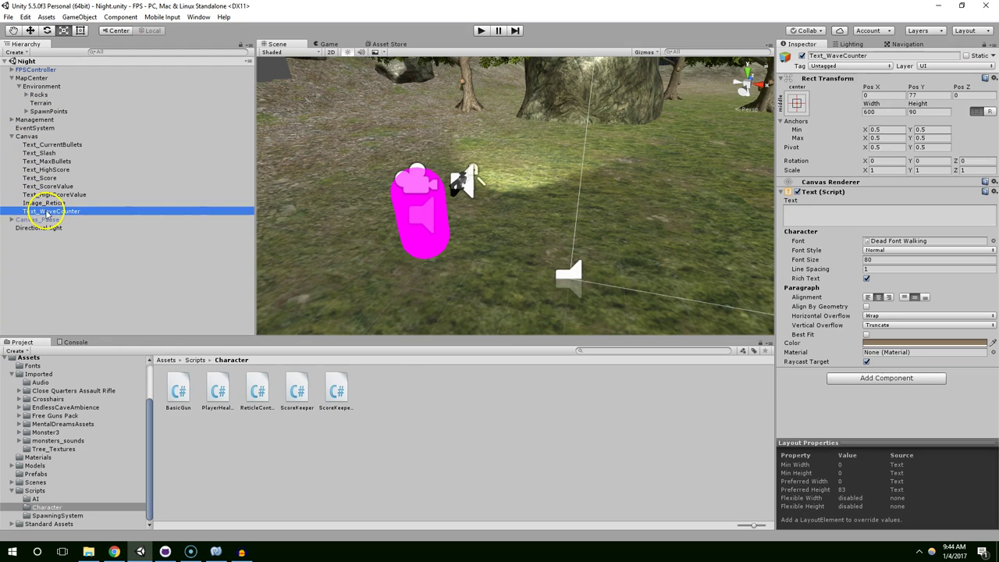
key(f)
middle_drag(508, 229, 662, 95)
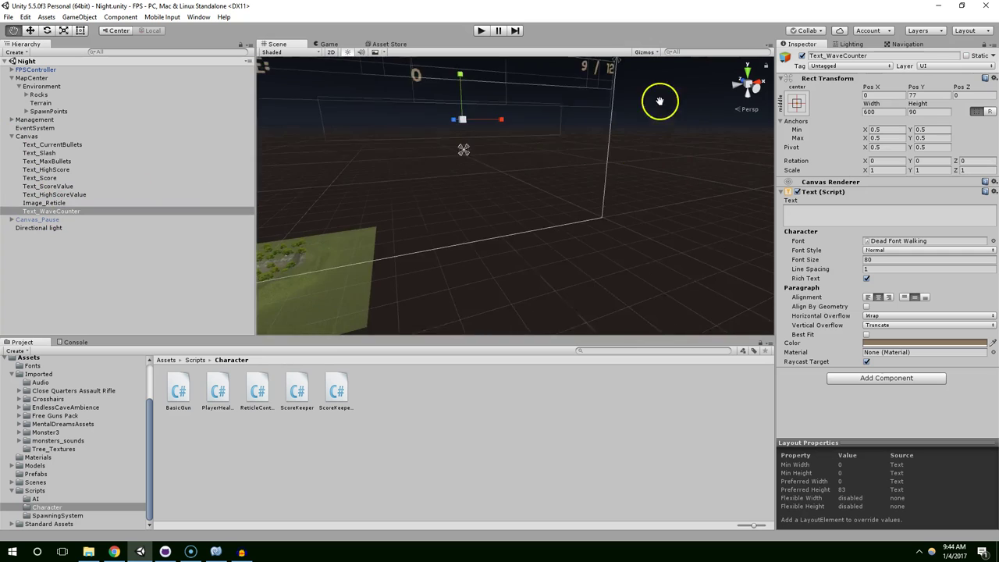
alt+drag(408, 146, 393, 180)
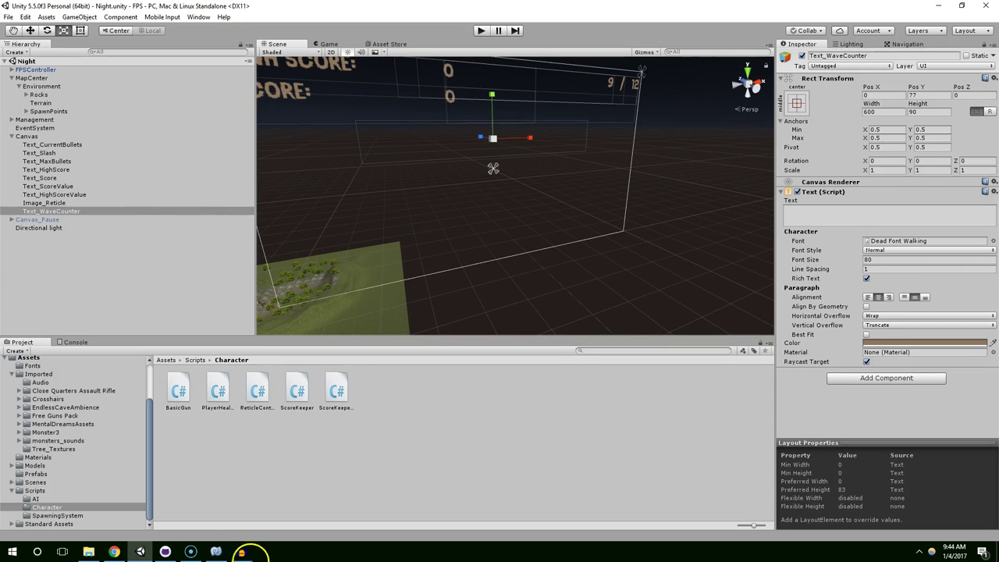
Step: Add 'using UnityEngine.UI;' and begin a public Text field after the dead flag
click(242, 552)
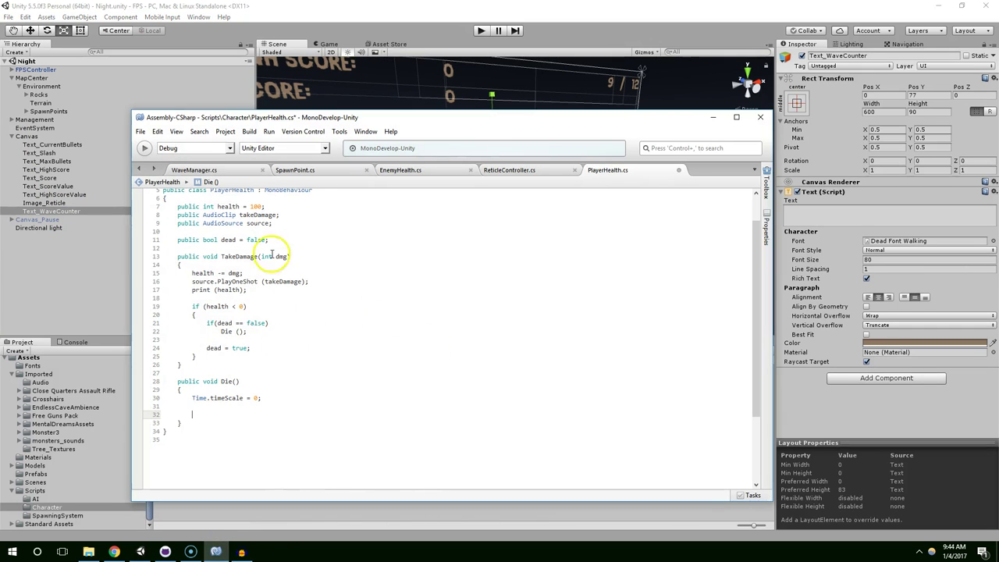
scroll(260, 248, up, 2)
click(302, 272)
key(Return)
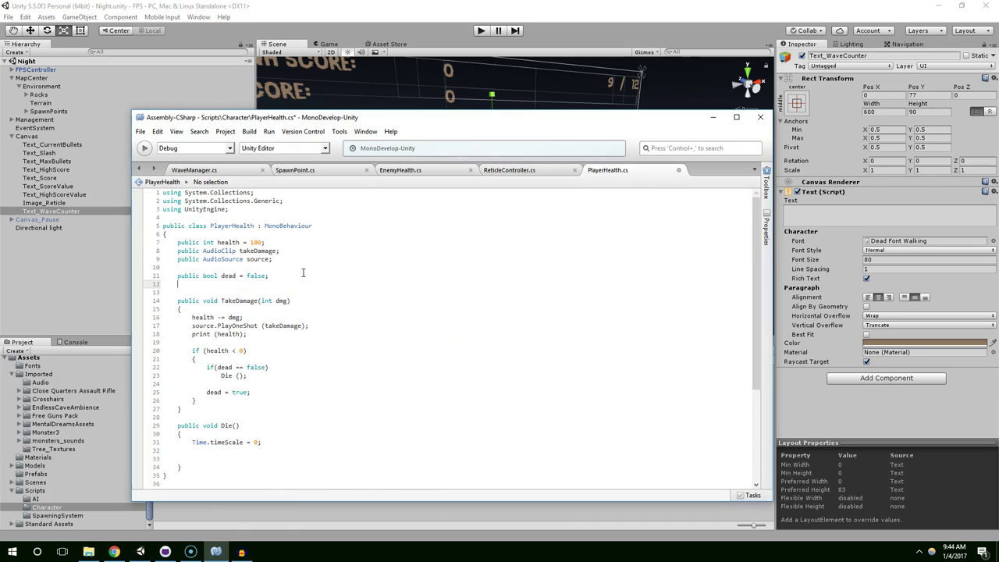
text(public tex)
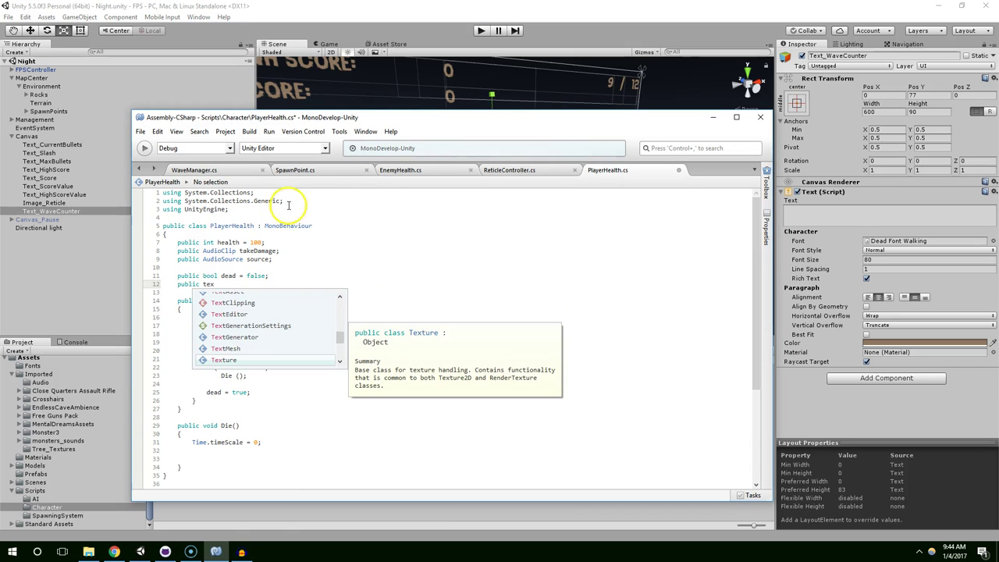
click(289, 205)
key(Return)
text(using UnityEngine.UI;)
Step: Finish the 'public Text deathText;' field and paste deathText into Die()
click(273, 295)
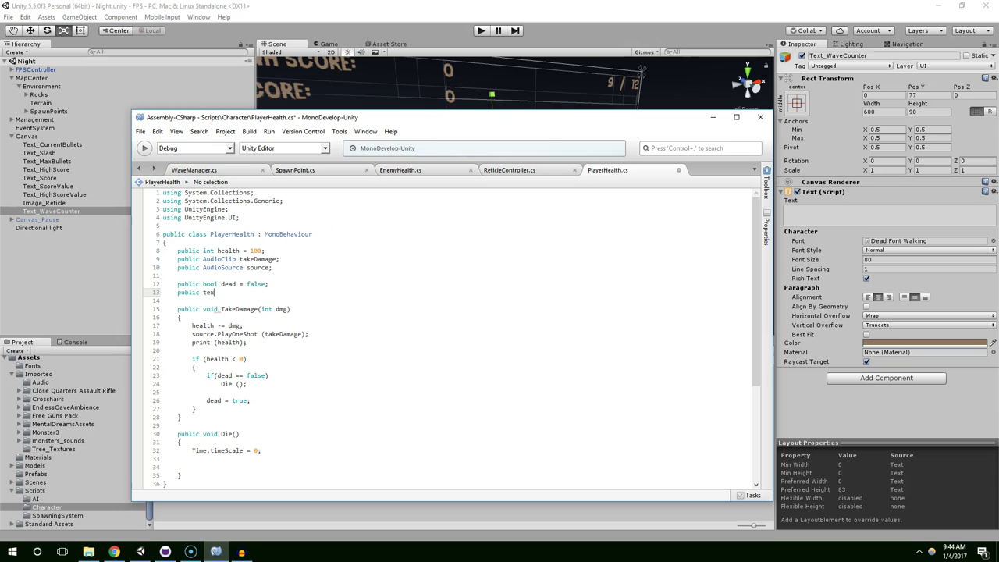
text(t)
key(Return)
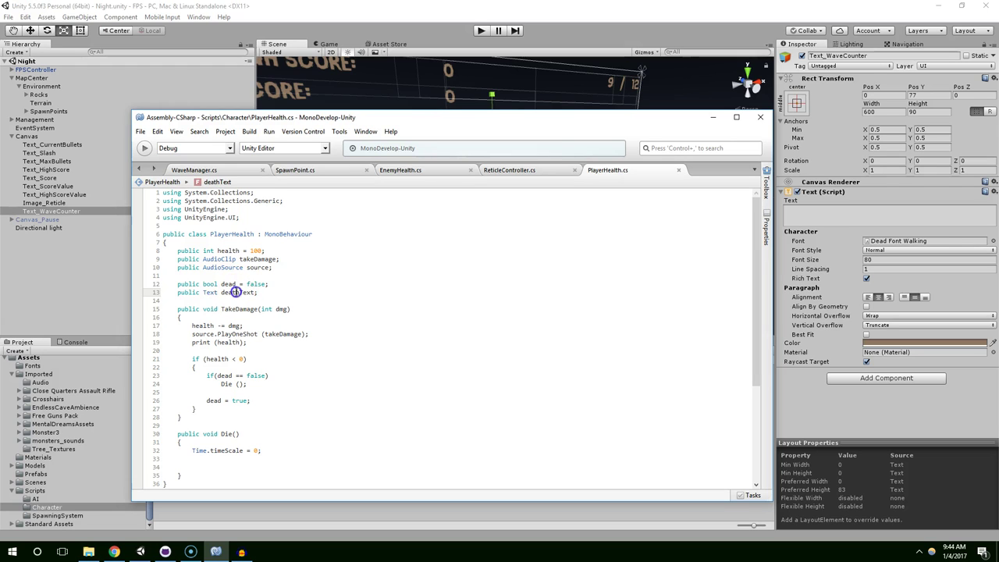
click(221, 464)
text(deathText)
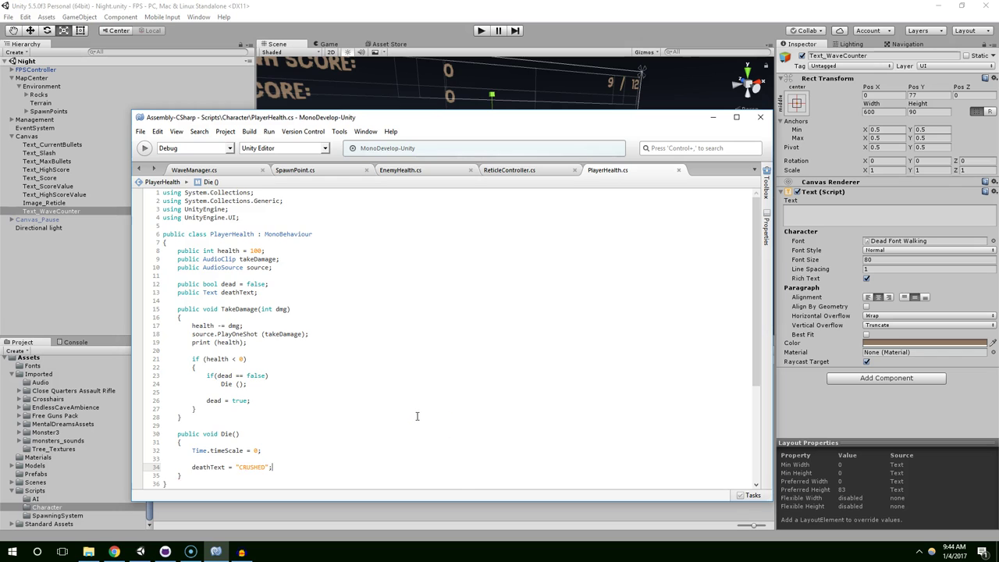
scroll(418, 410, down, 2)
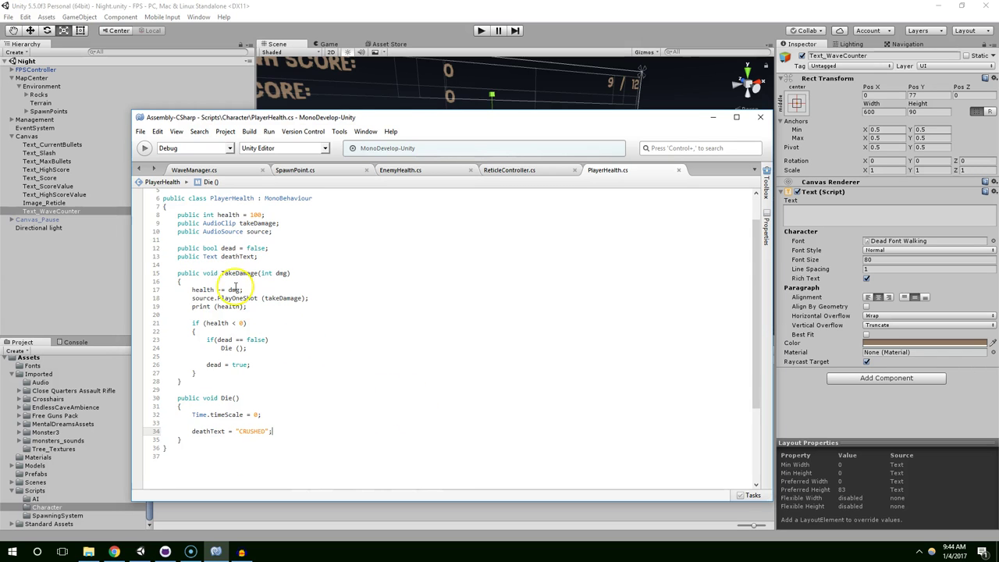
click(61, 212)
Step: Delete the Text_WaveCounter (1) duplicate and reselect the original Text_WaveCounter
key(ctrl+d)
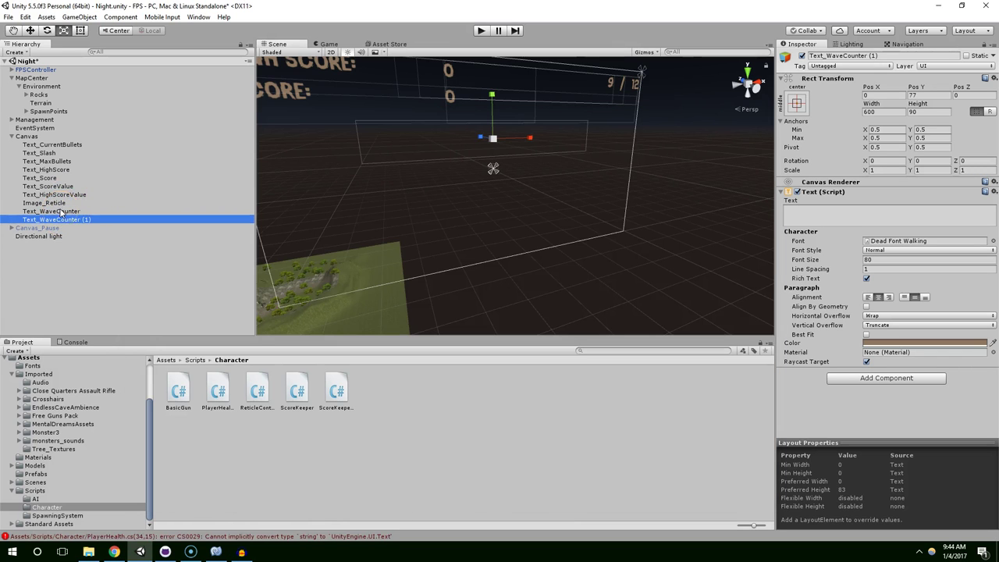
scroll(647, 134, up, 2)
click(34, 32)
mouse_move(564, 156)
alt+mouse_down()
mouse_move(518, 104)
mouse_move(507, 171)
mouse_move(509, 112)
alt+mouse_up()
click(31, 218)
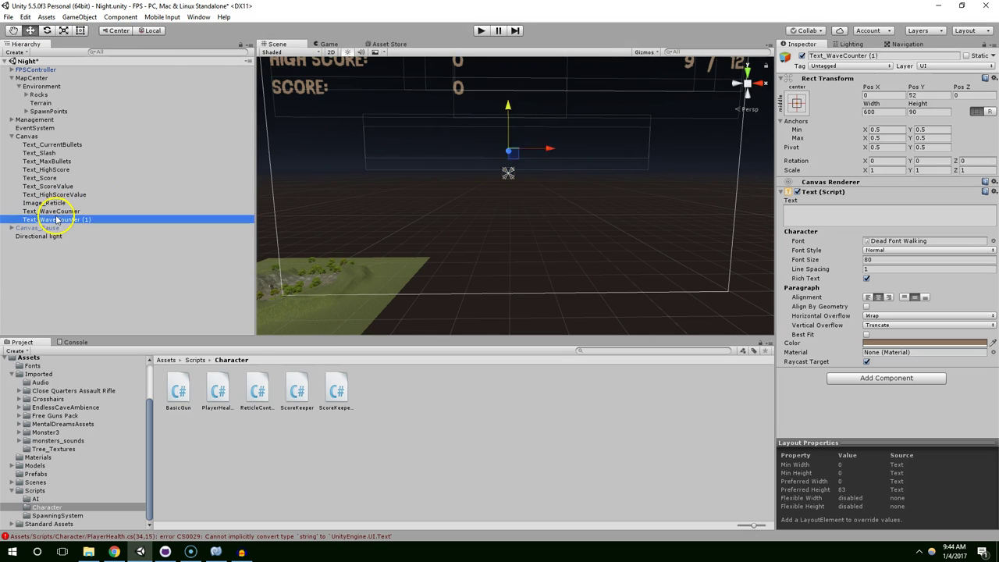
key(Delete)
click(59, 213)
Step: Change line 34 of Die() to deathText.text = "CRUSHED";
click(216, 551)
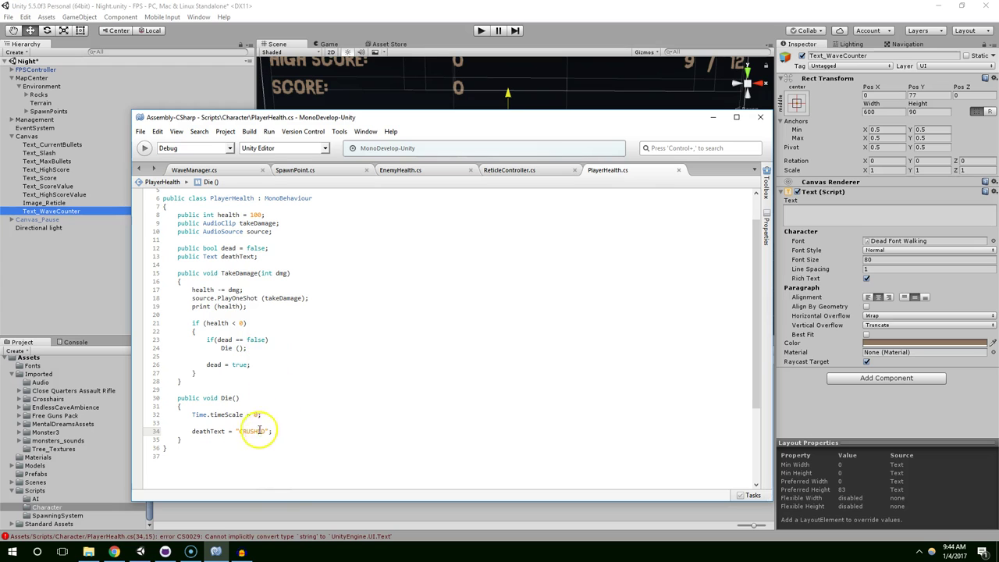
click(221, 430)
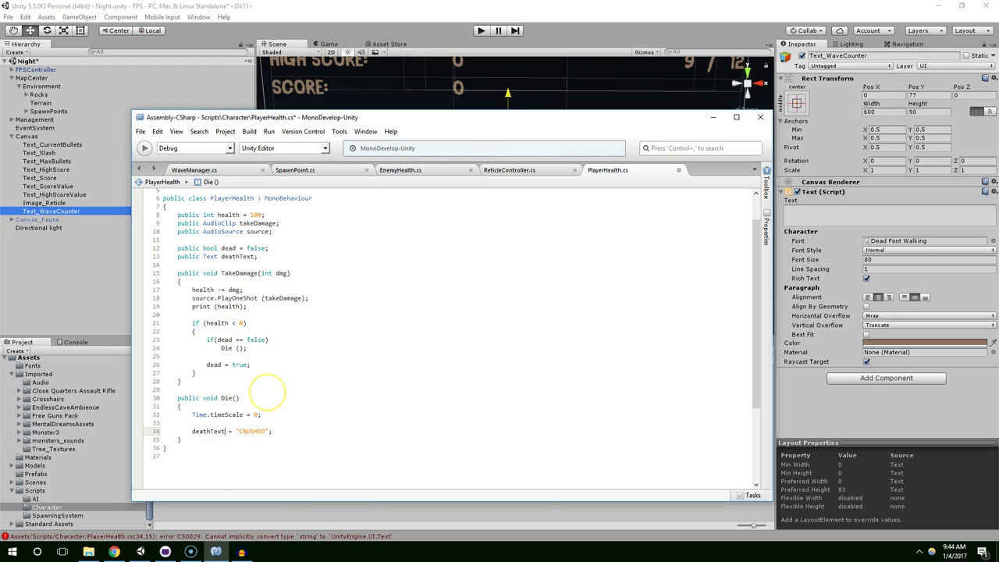
text(.text)
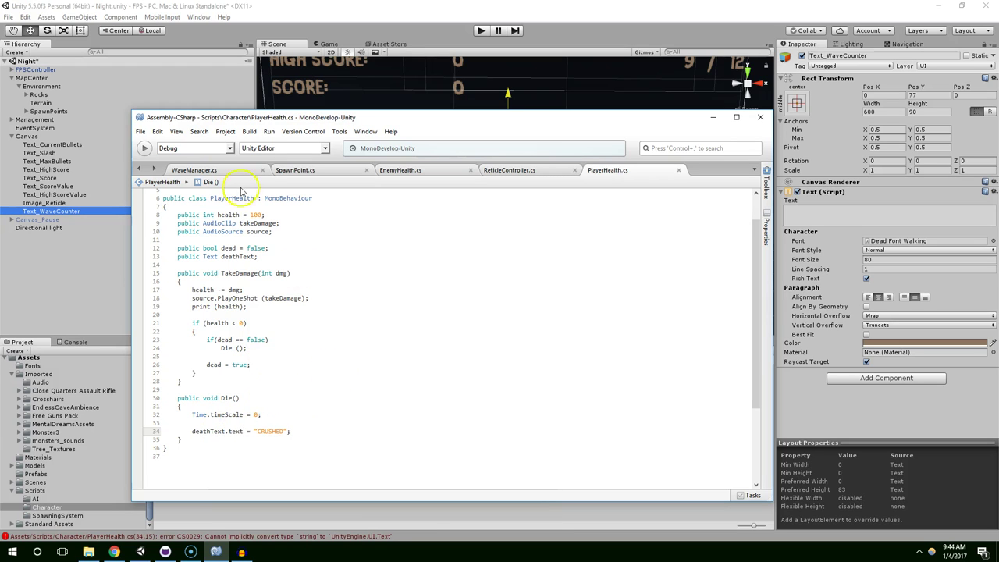
scroll(305, 316, up, 2)
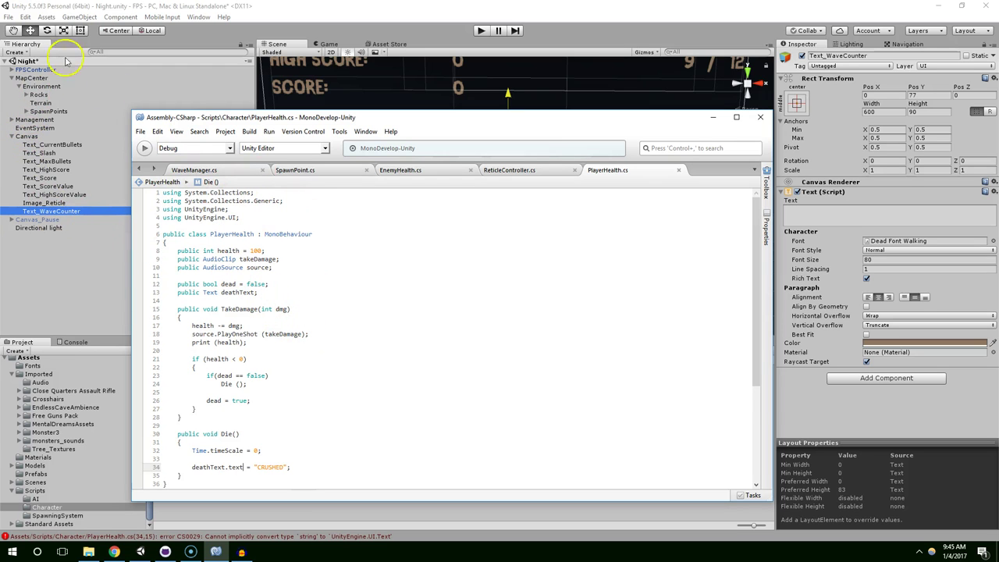
Step: Drag Text_WaveCounter into the FPSController's Player Health Death Text slot
click(42, 70)
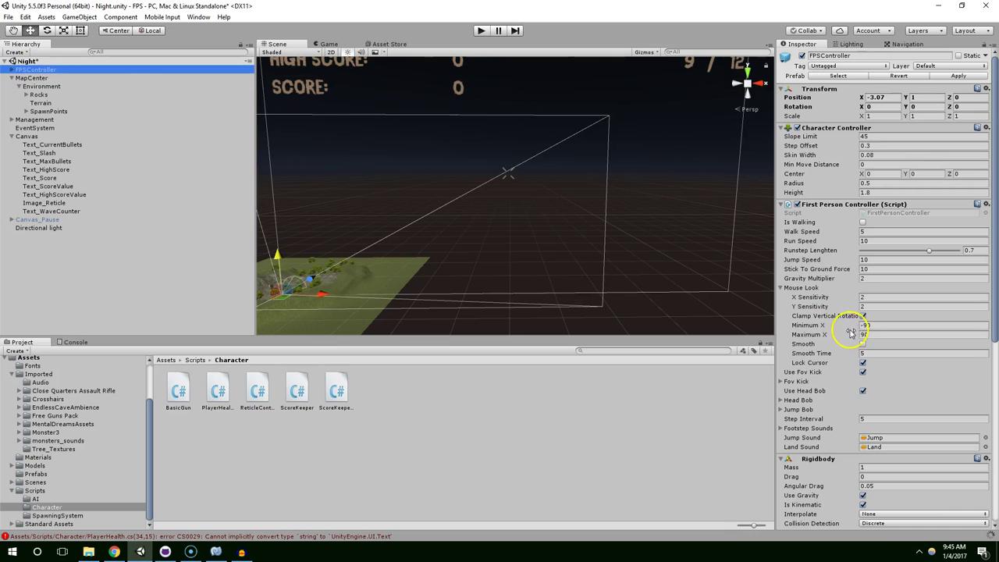
scroll(826, 308, down, 10)
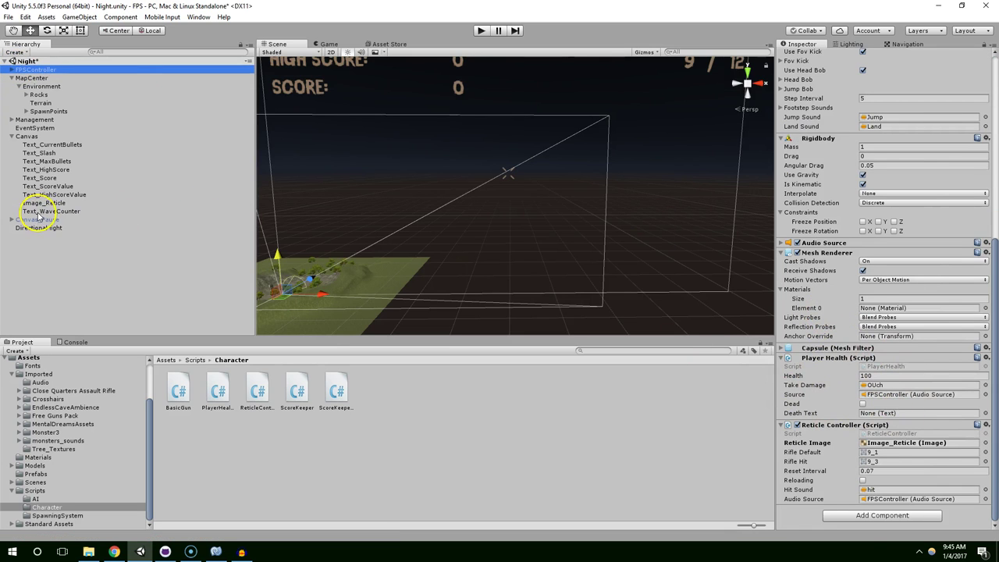
drag(45, 211, 909, 418)
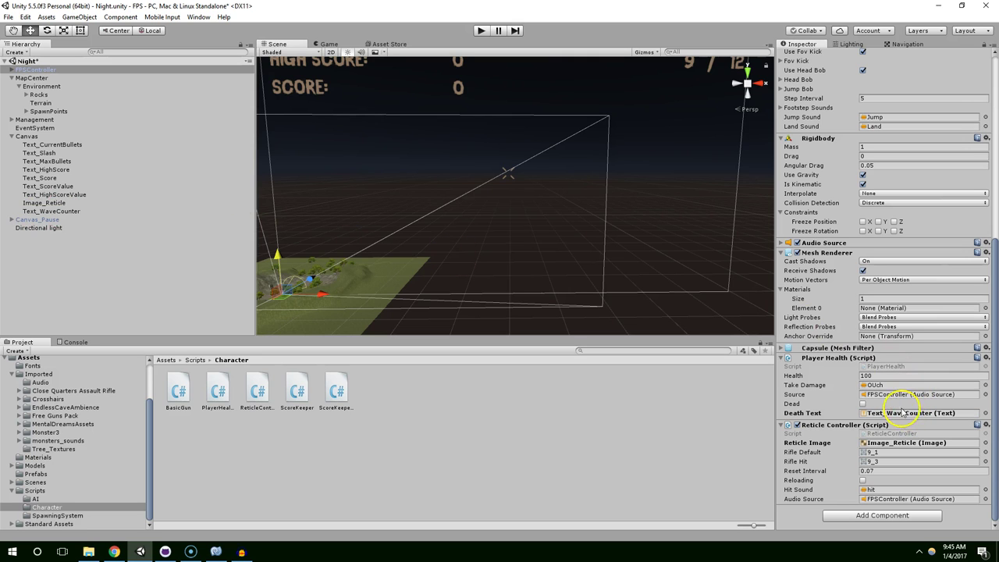
scroll(736, 182, up, 1)
scroll(903, 174, up, 3)
scroll(907, 108, up, 6)
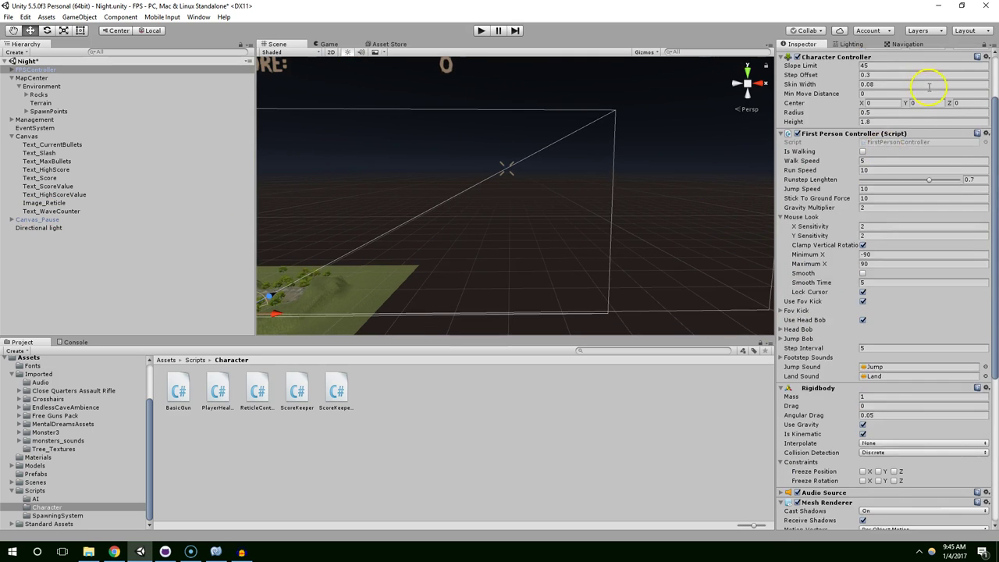
scroll(908, 108, up, 2)
key(f)
click(931, 65)
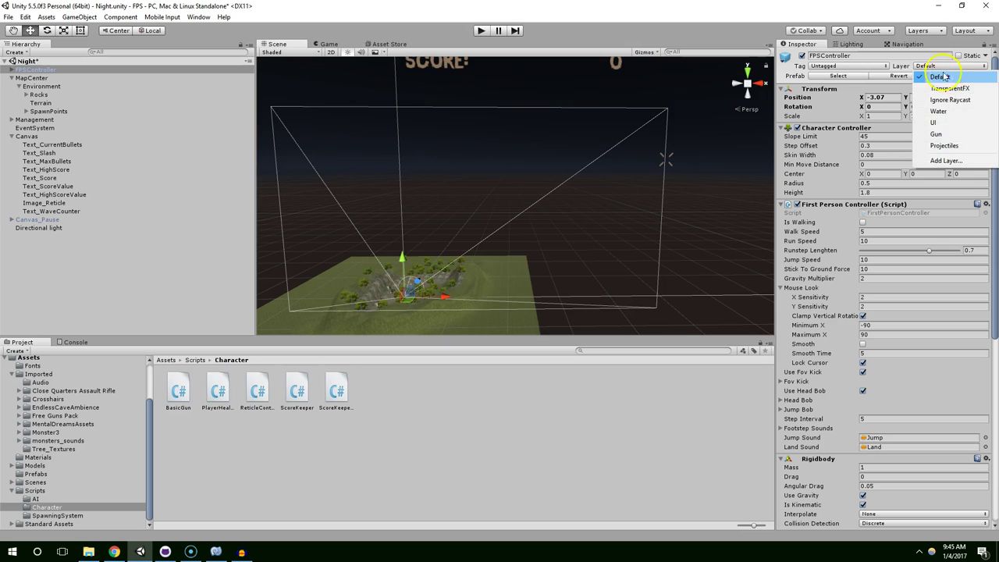
click(866, 35)
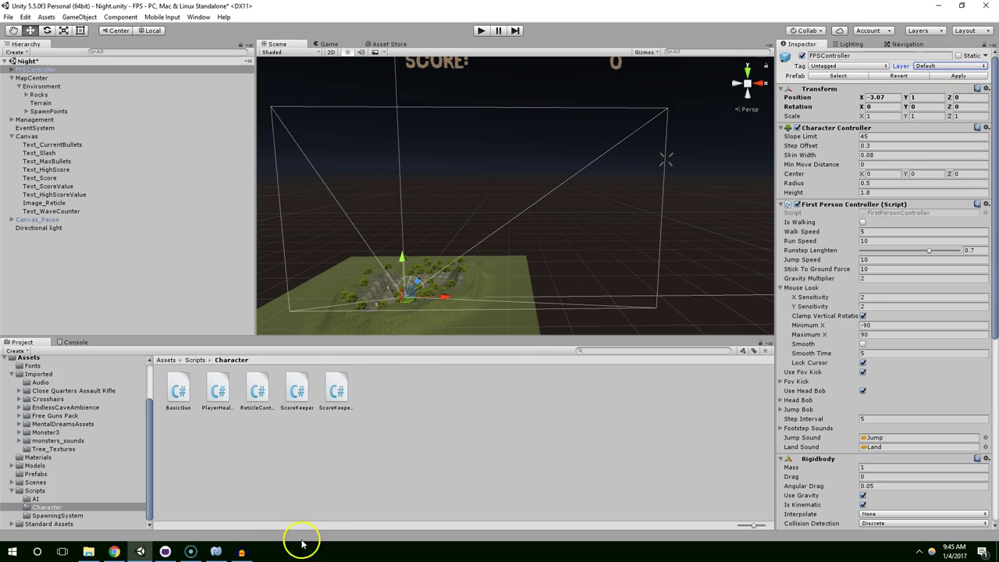
Step: Back in PlayerHealth.cs, select the deathText assignment line in Die()
click(217, 551)
scroll(297, 445, down, 3)
triple_click(230, 399)
Step: Below the CRUSHED line in Die(), add an Invoke call and start a void Restart method
click(305, 394)
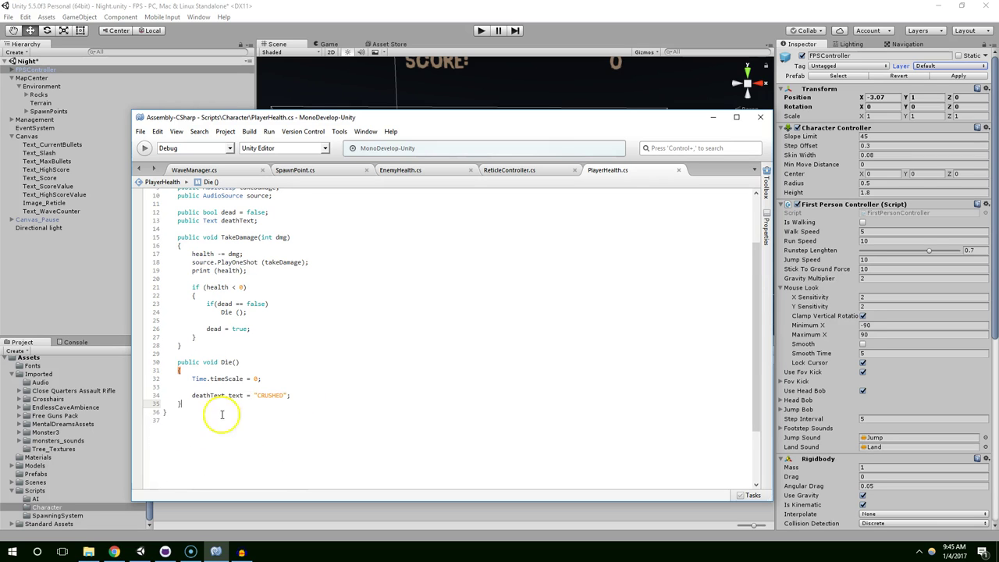
scroll(320, 395, up, 2)
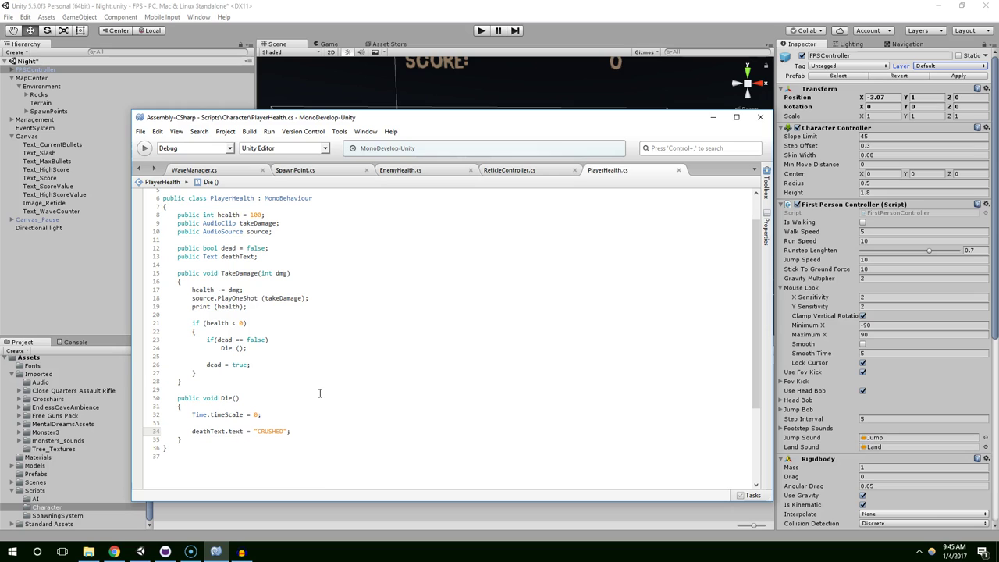
click(232, 439)
key(Return)
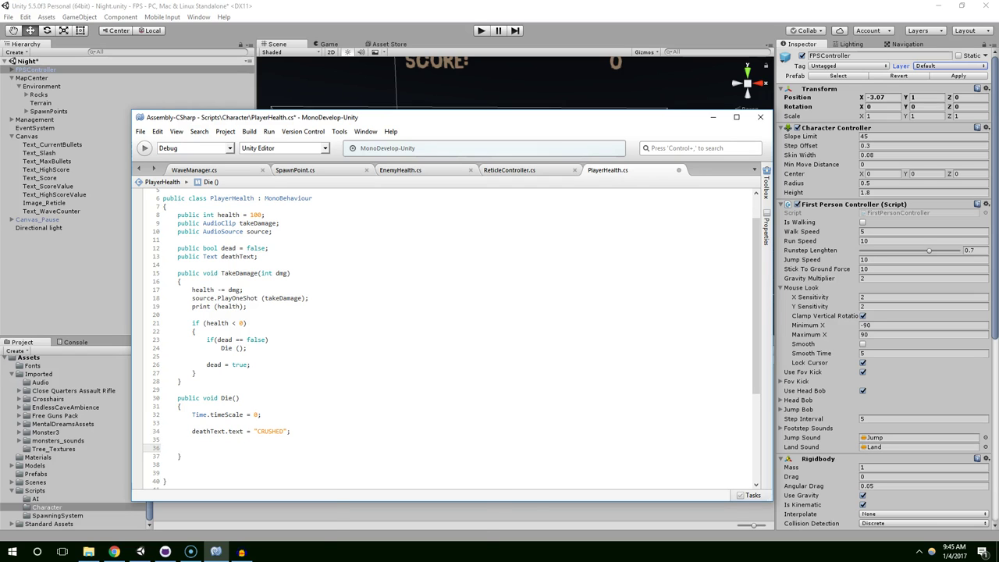
text(Invoke("Restart)
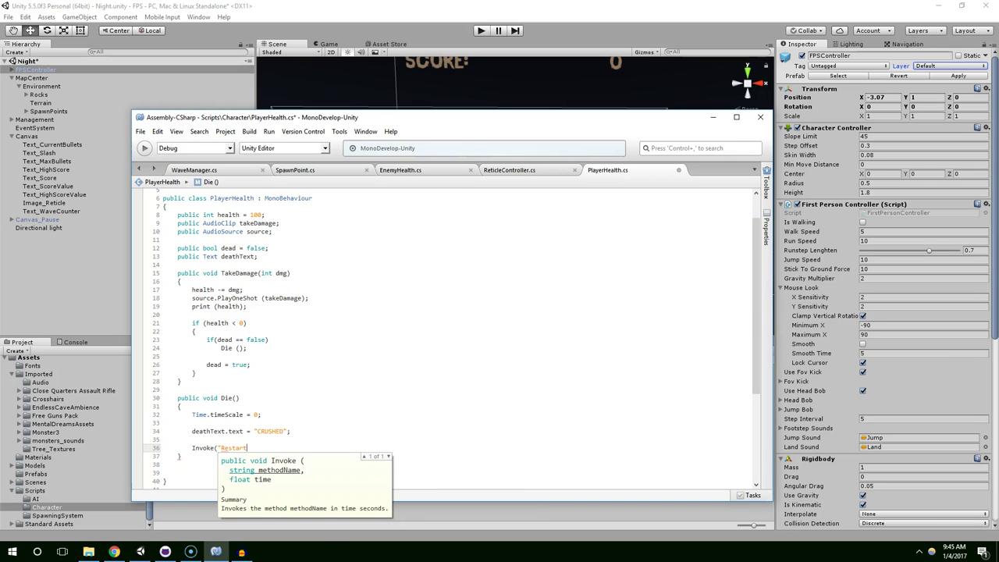
text(",)
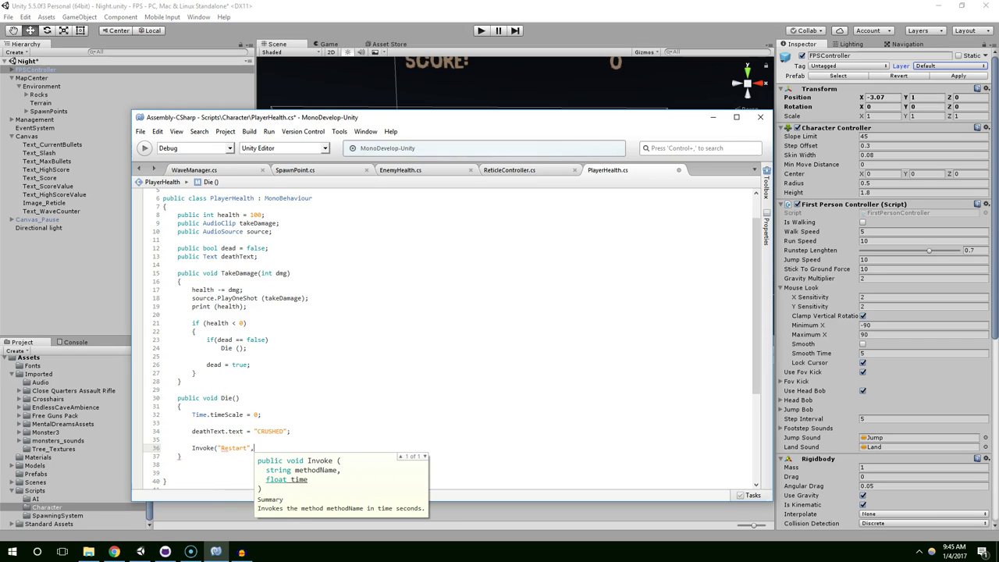
text())
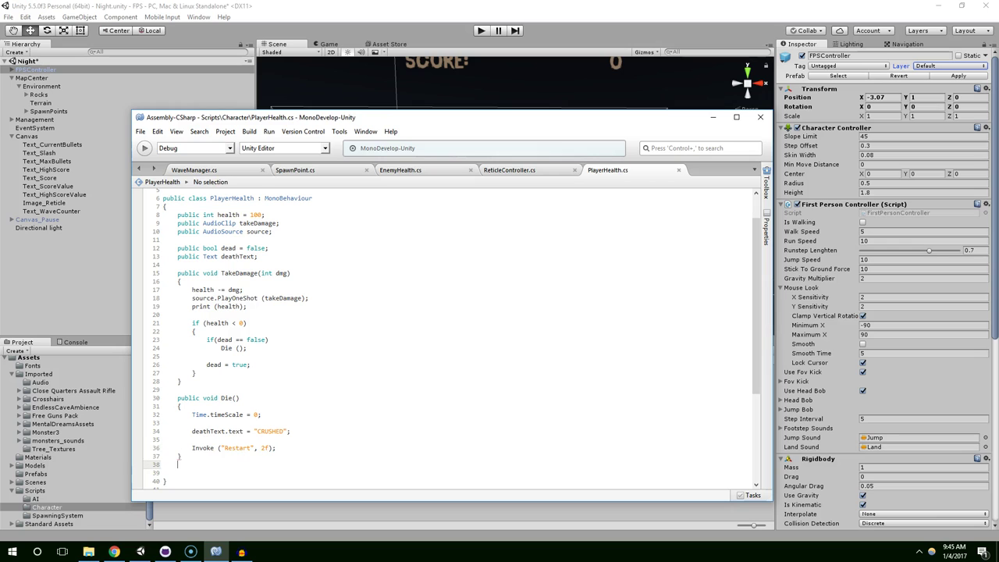
text(void Restart)
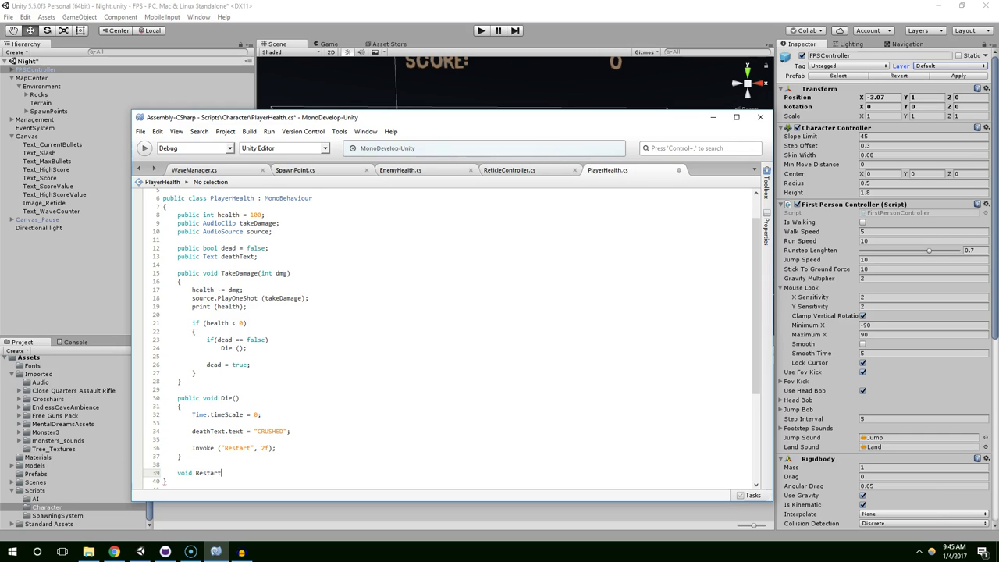
key(Escape)
click(266, 364)
text({)
key(Return)
key(Return)
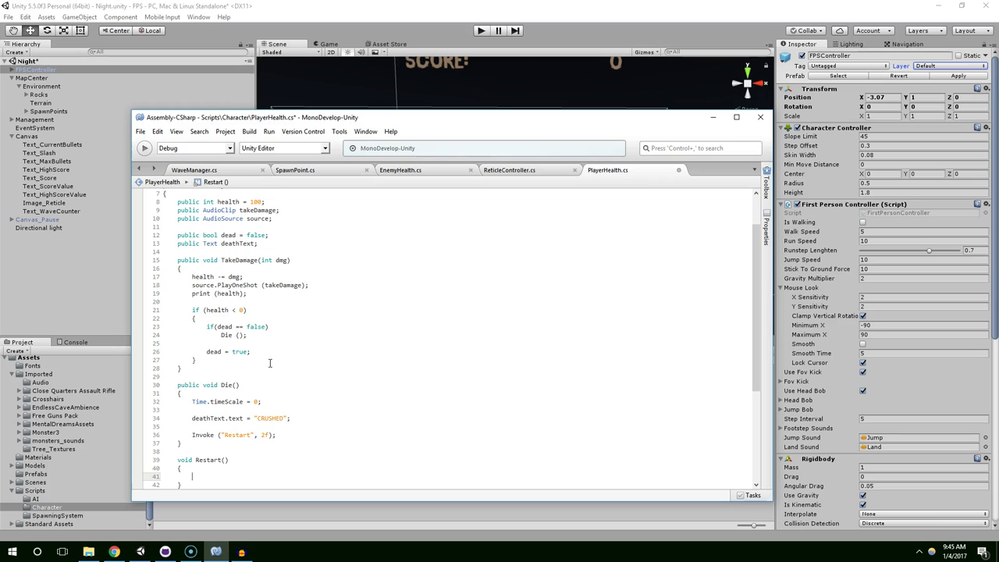
scroll(270, 363, up, 2)
click(202, 342)
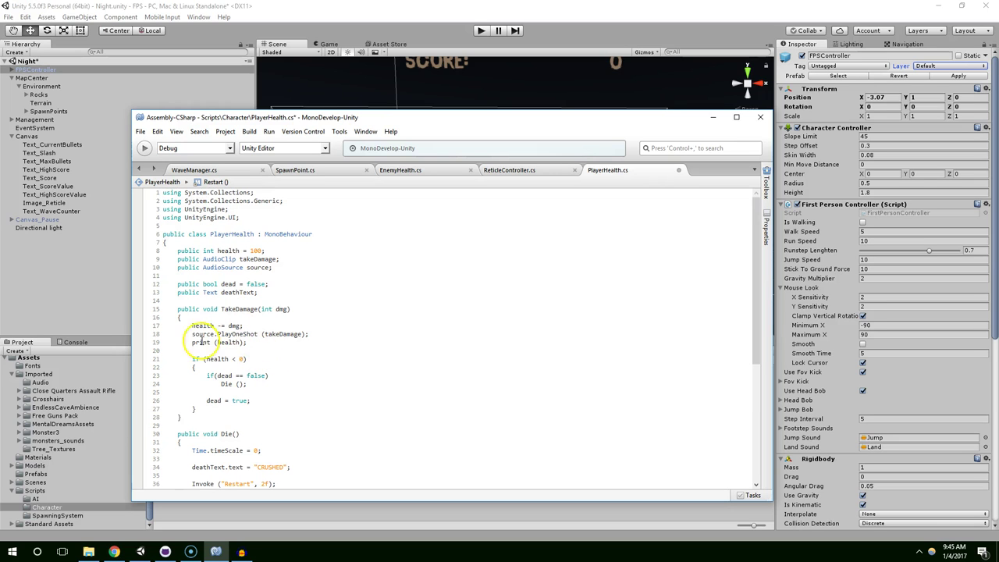
Step: Import UnityEngine.SceneManagement and make Restart() load scene 0 via SceneManager
click(252, 213)
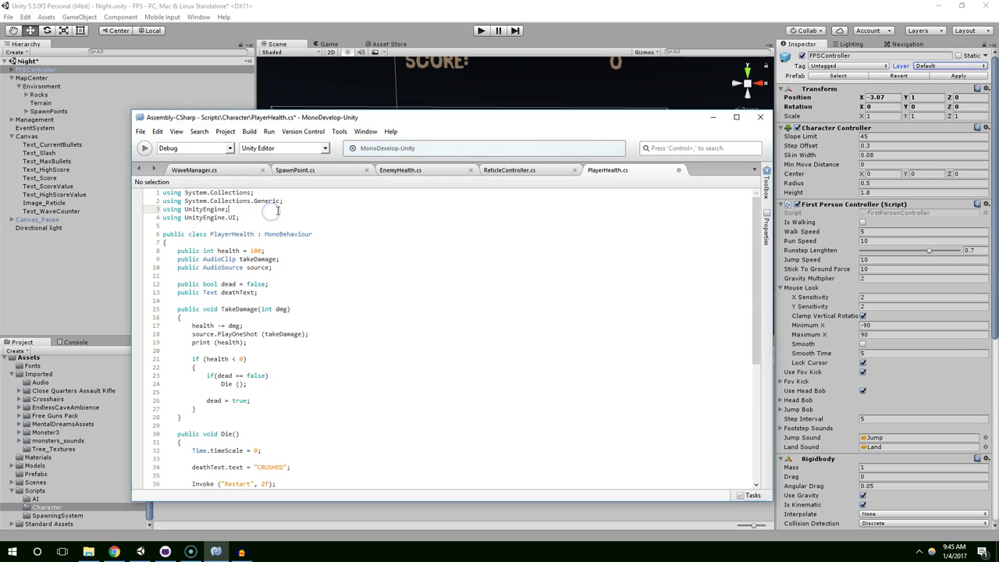
text(using UnityEngine.sce)
key(Return)
text(;)
scroll(200, 475, down, 5)
click(201, 475)
click(232, 400)
text(scenem)
key(Return)
text(.)
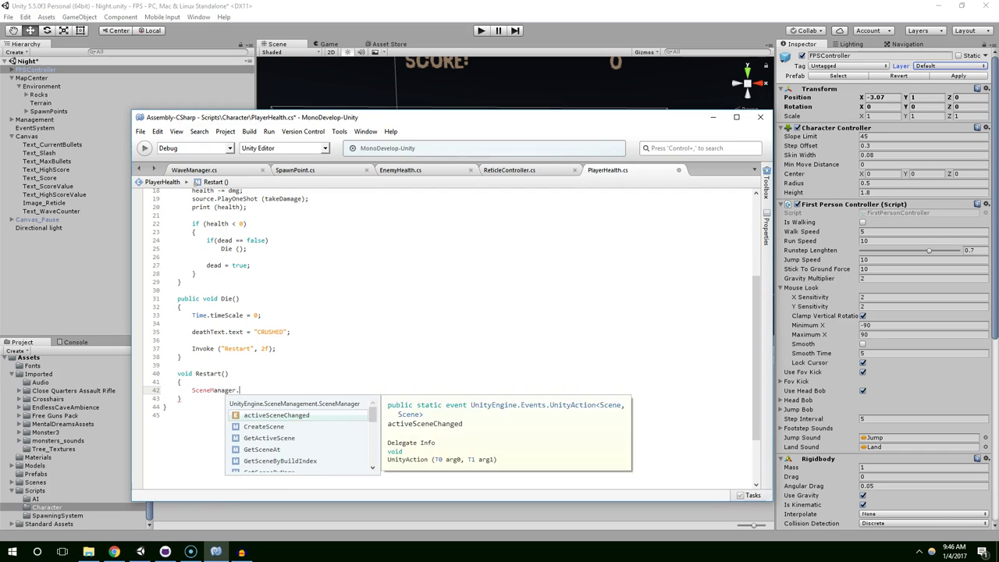
text(load(0))
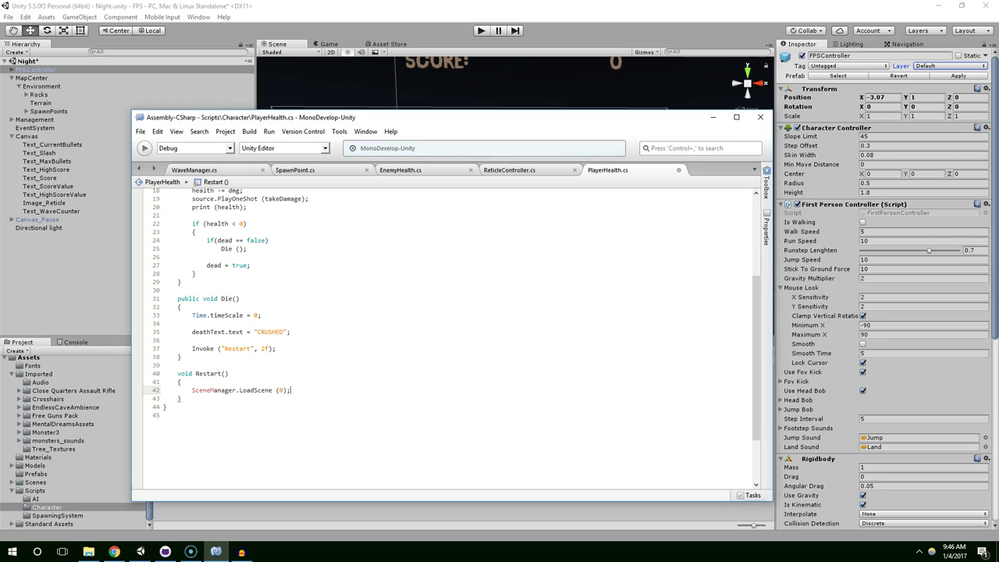
Step: Review the deathText assignment and Restart body, then return to Unity to recompile
scroll(306, 393, up, 2)
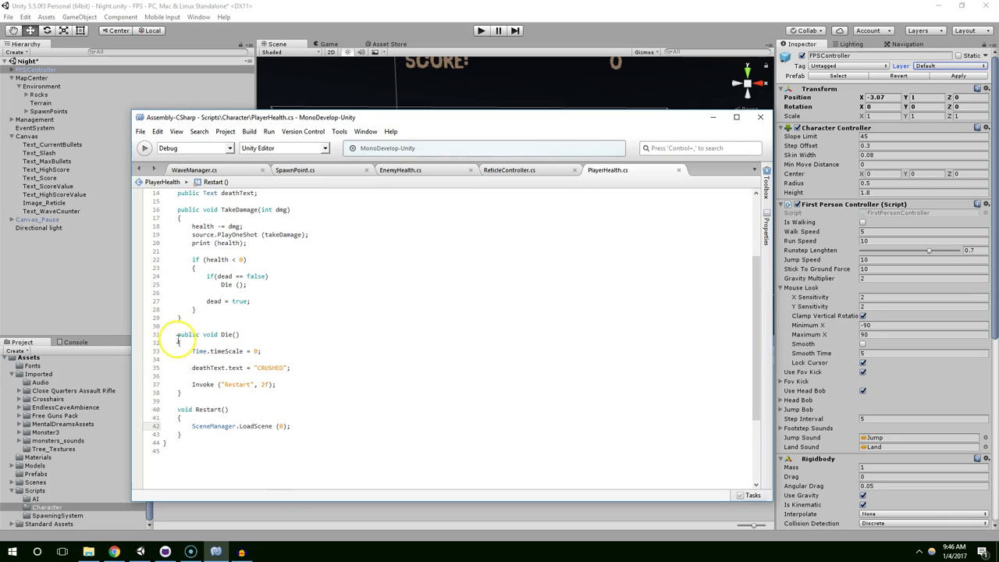
drag(174, 334, 268, 399)
click(247, 368)
drag(189, 367, 300, 373)
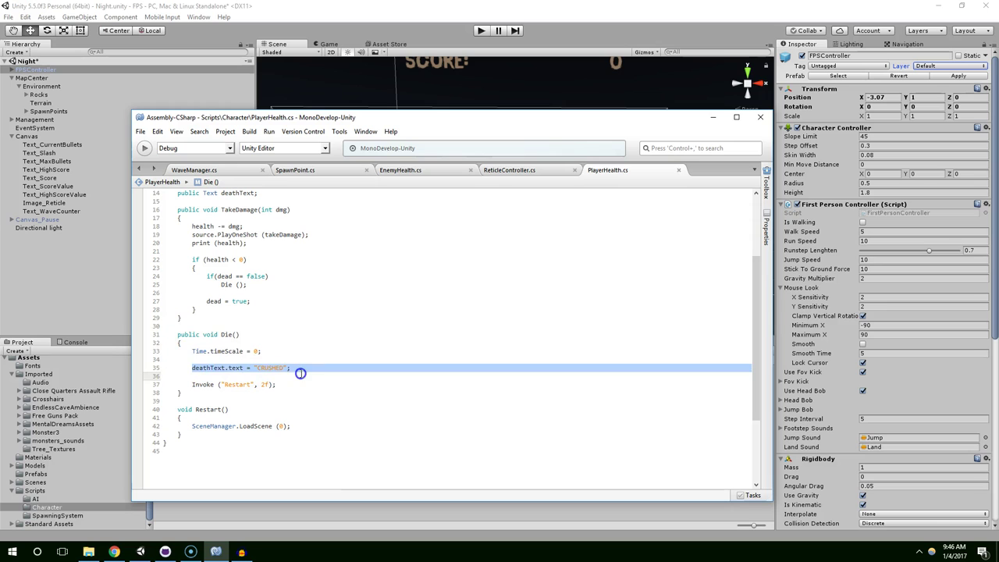
drag(192, 344, 261, 356)
drag(164, 428, 320, 438)
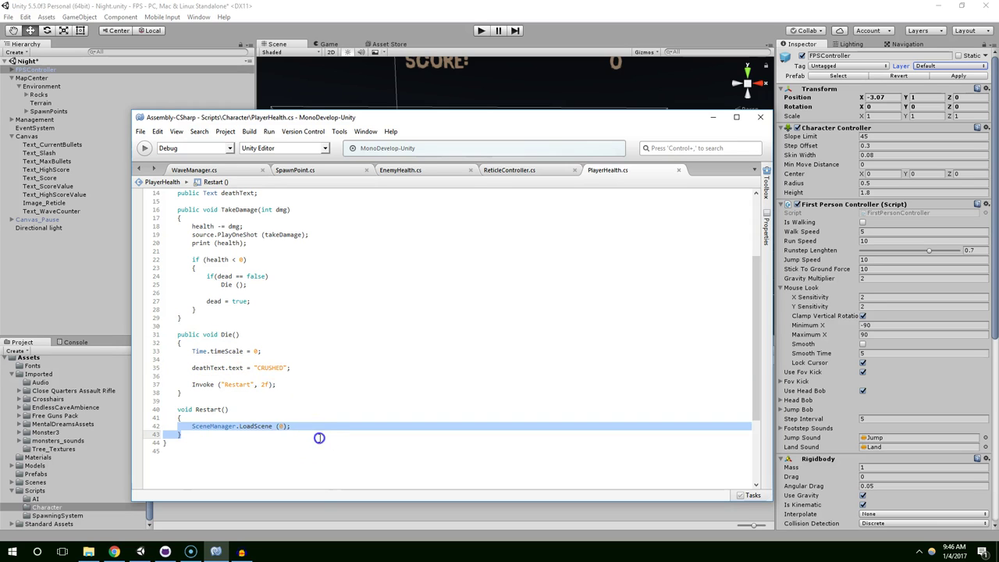
click(290, 435)
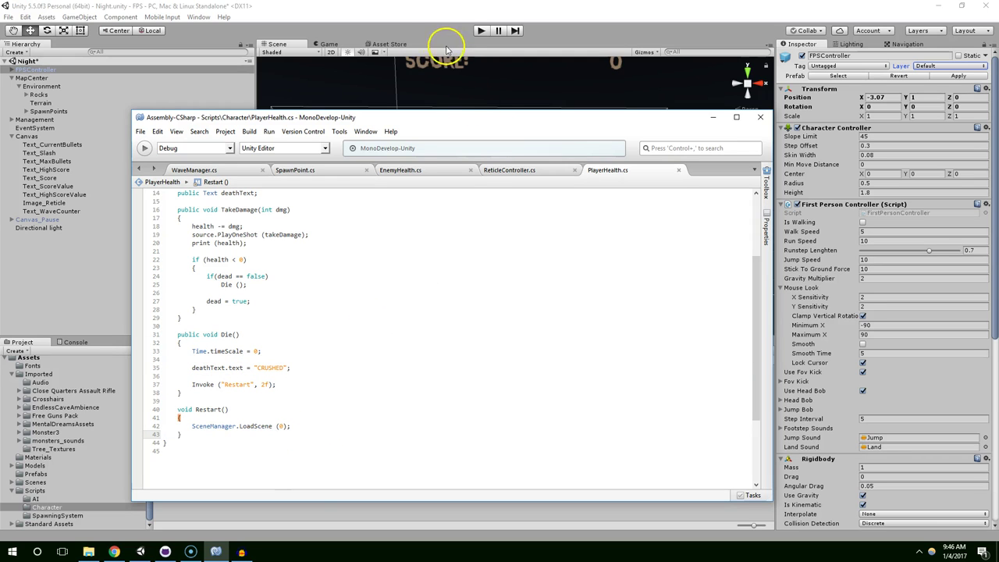
scroll(350, 250, up, 2)
scroll(346, 234, up, 3)
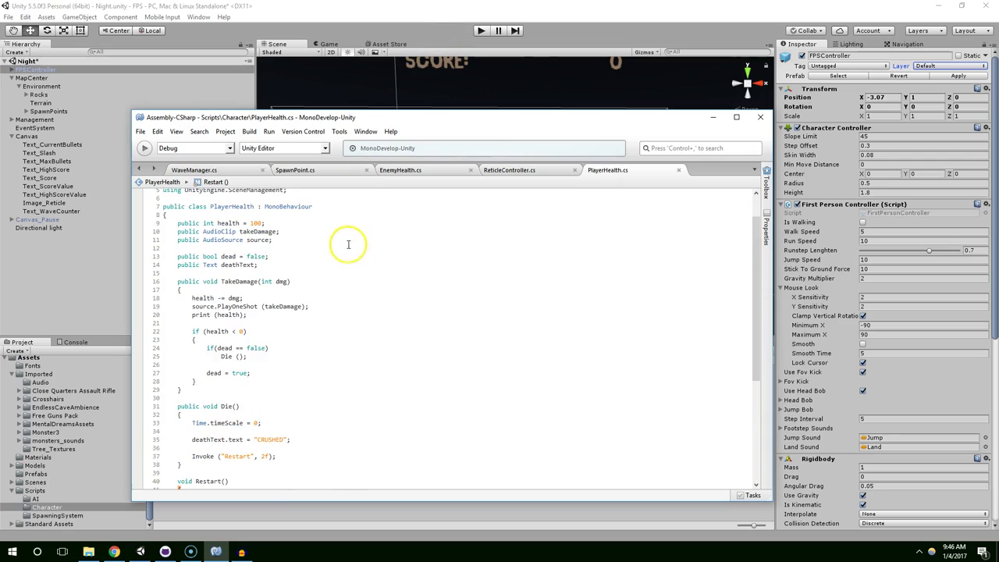
click(426, 14)
click(480, 31)
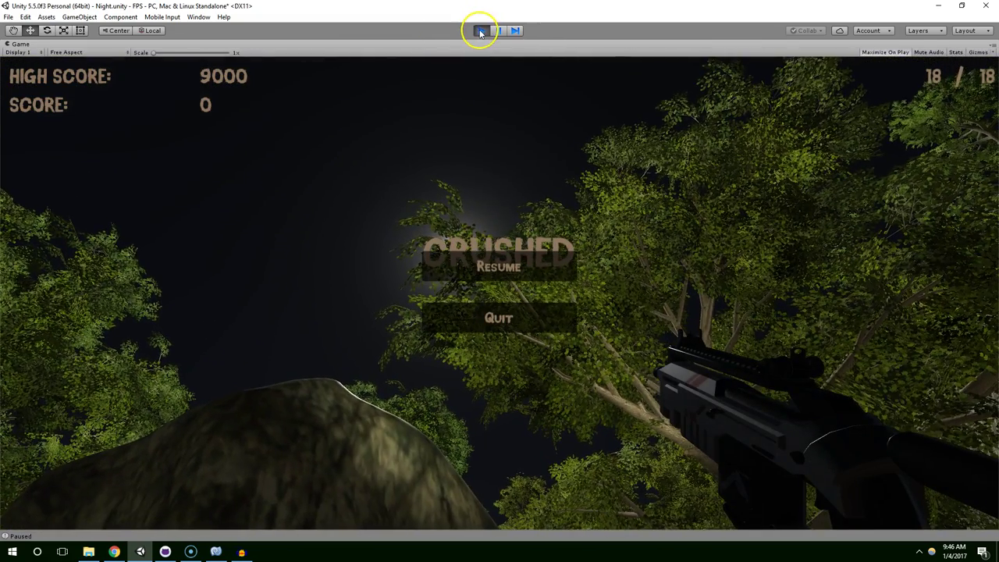
click(481, 31)
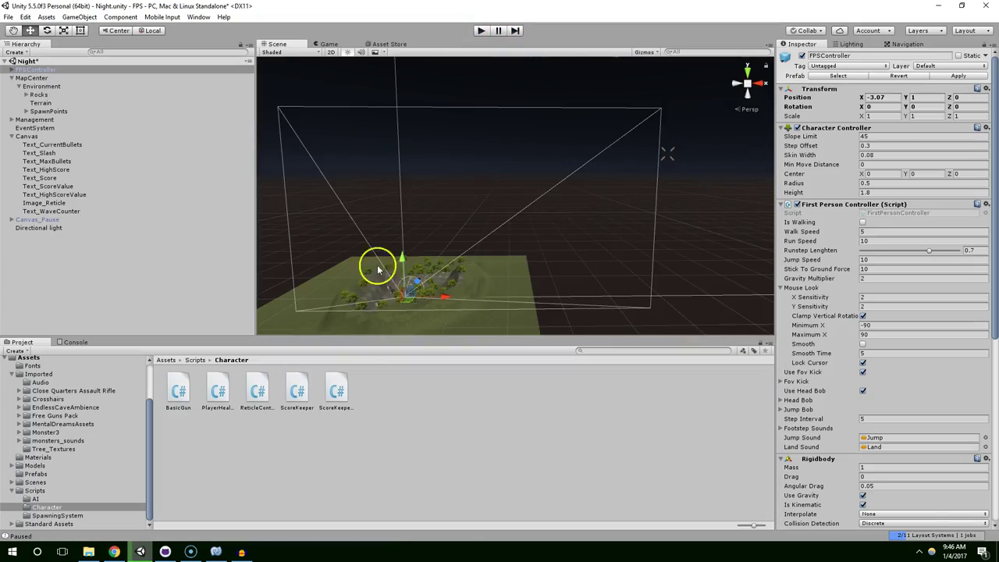
Step: Frame FPSController, pan closer, then look through the Game camera at the forest
key(f)
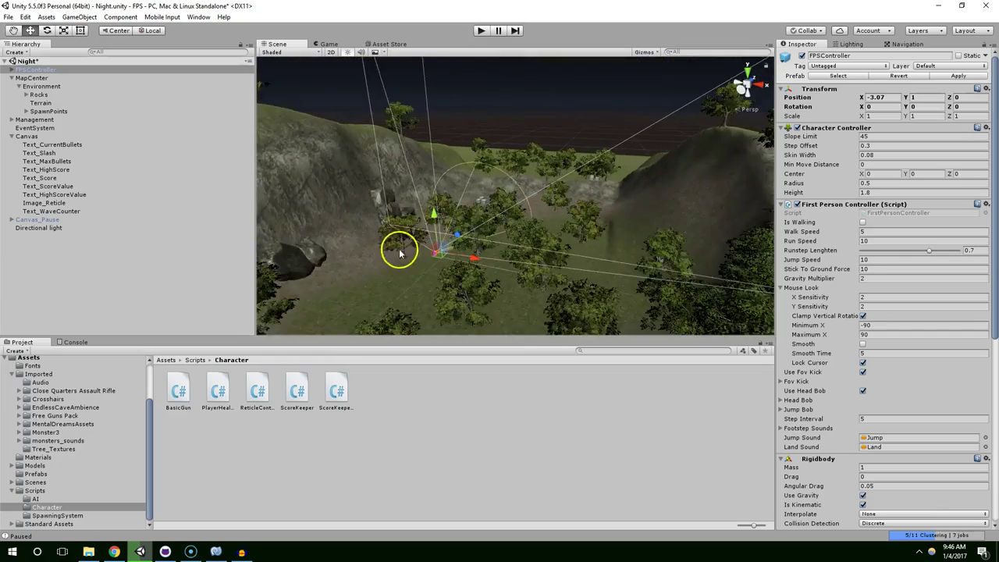
mouse_move(479, 214)
middle_down()
mouse_move(674, 146)
mouse_move(725, 145)
mouse_move(448, 198)
mouse_move(525, 208)
mouse_move(625, 145)
mouse_move(549, 174)
mouse_move(638, 175)
mouse_move(606, 172)
middle_up()
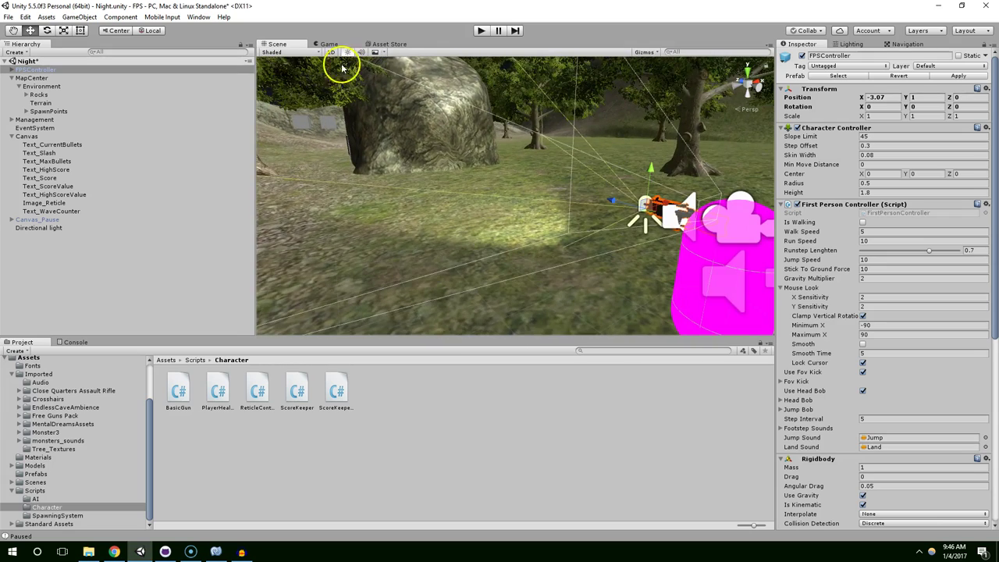
click(331, 44)
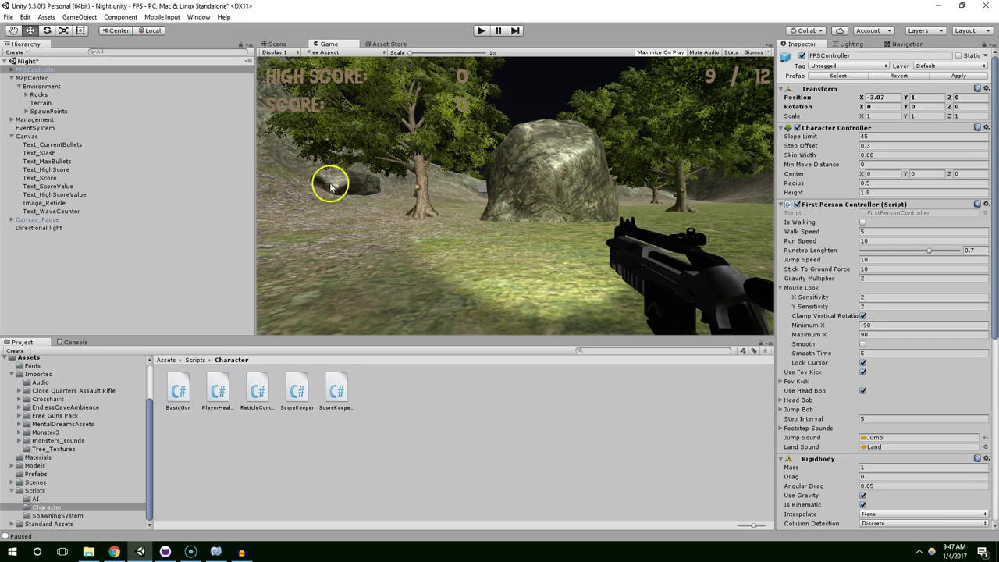
Step: Create a UI Panel under Canvas and move it to the top of Canvas's children
click(24, 219)
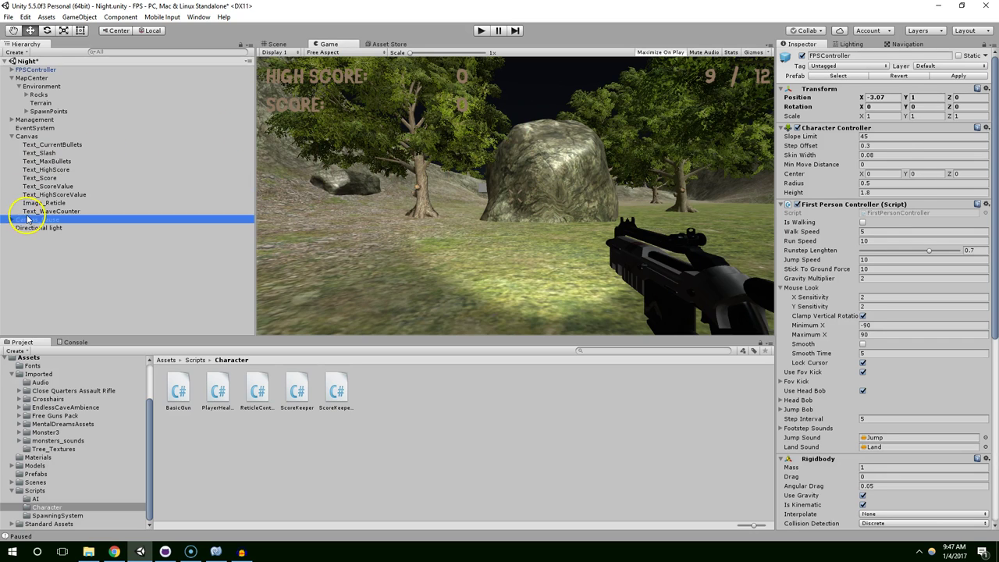
right_click(28, 136)
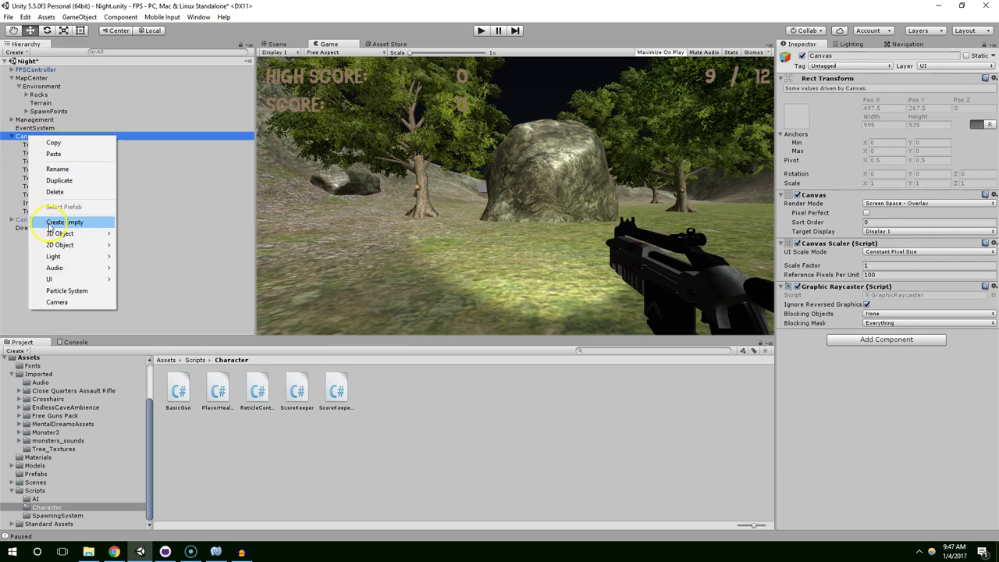
mouse_move(70, 279)
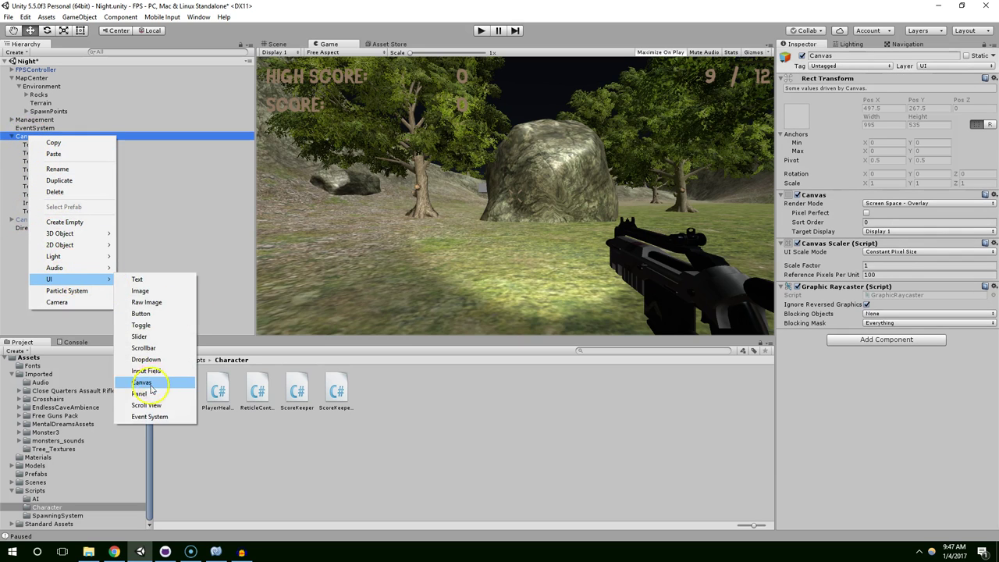
click(139, 393)
drag(30, 223, 57, 140)
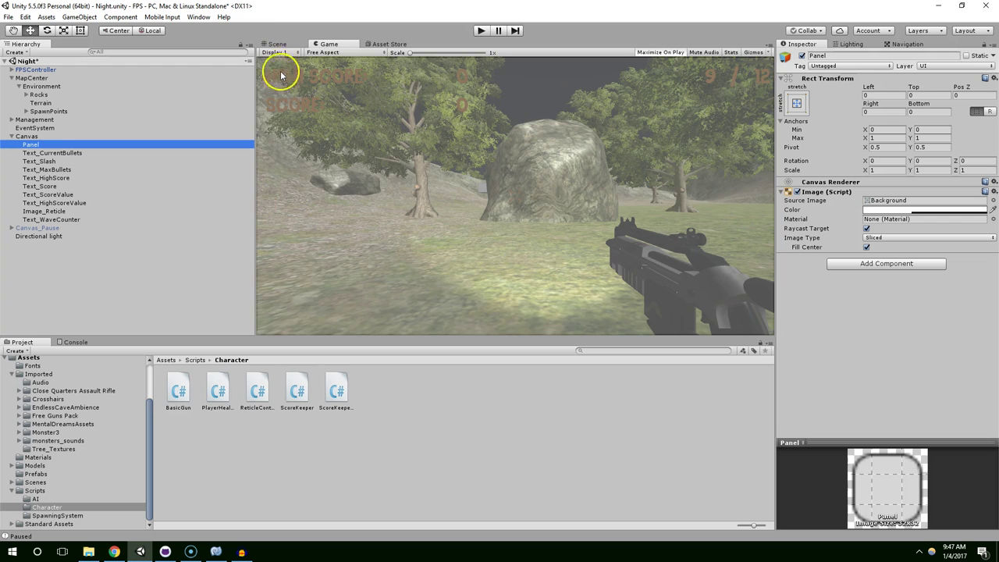
click(277, 44)
click(329, 44)
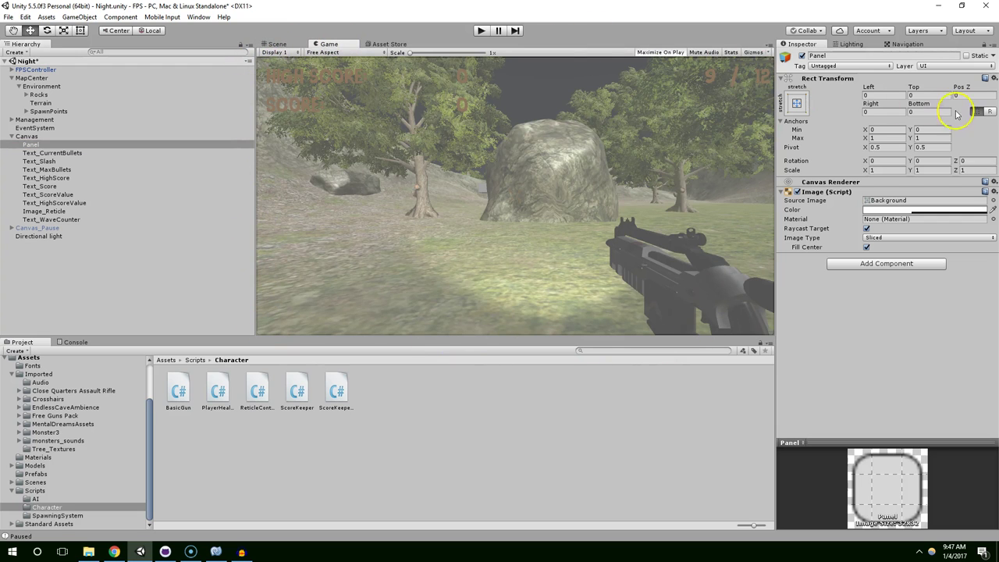
Step: Set the Panel's Left, Top, Right and Bottom offsets all to -15
drag(892, 104, 858, 94)
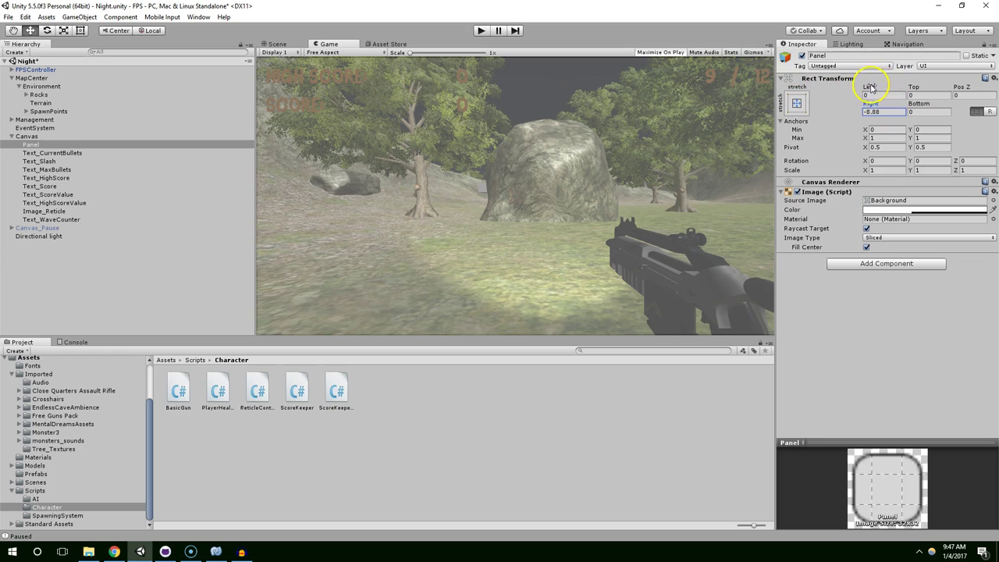
drag(869, 88, 821, 91)
drag(912, 92, 718, 85)
click(915, 105)
drag(915, 103, 861, 107)
click(888, 109)
click(934, 96)
text(-15)
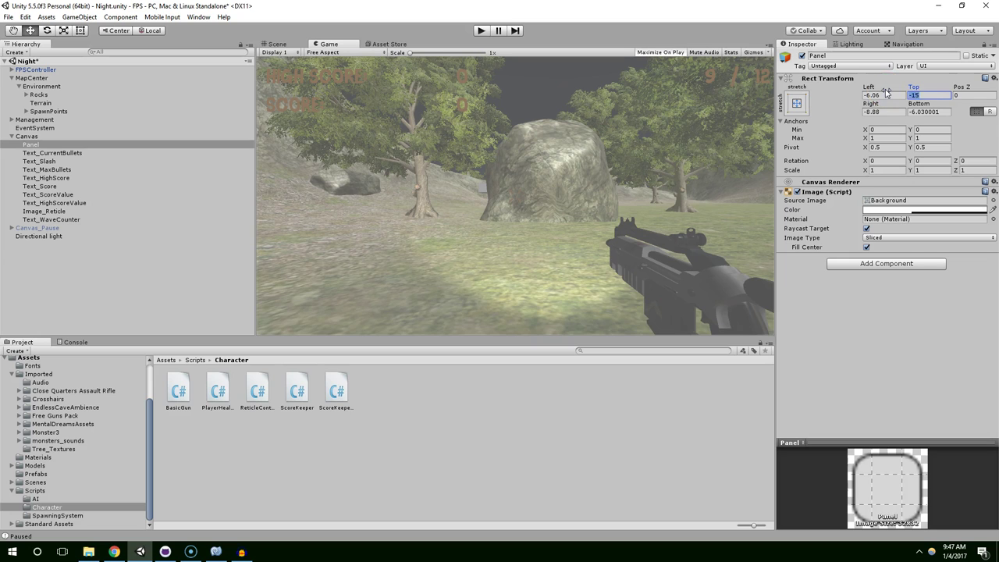
click(875, 95)
click(884, 109)
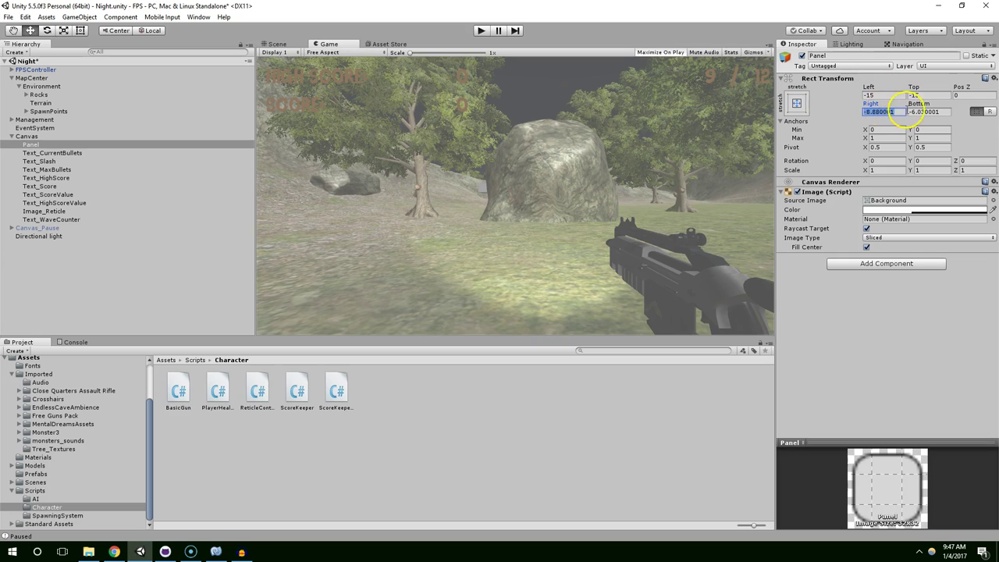
click(938, 111)
text(-15)
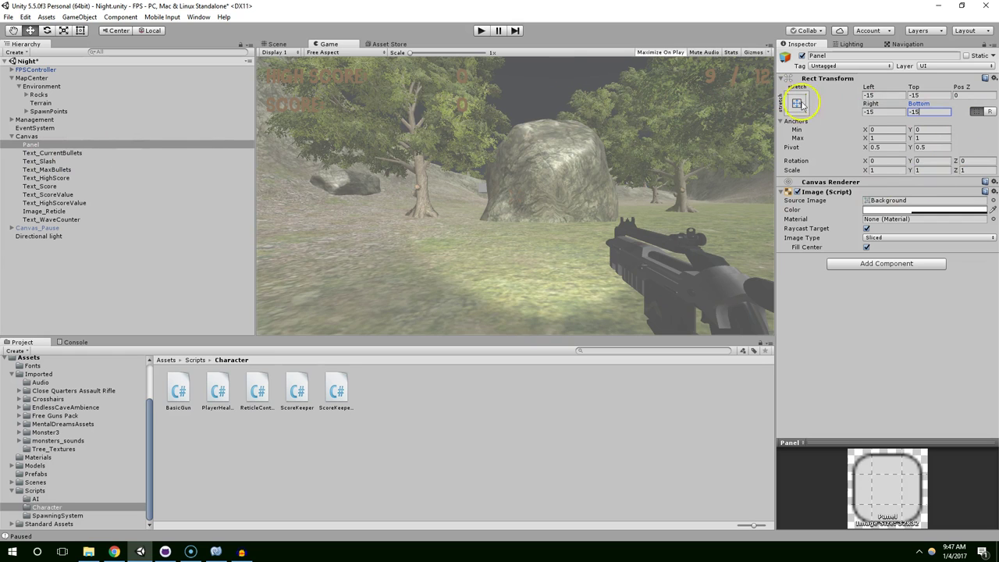
Step: Make the Panel colour black with alpha 255, then save the Night scene
click(877, 211)
drag(795, 422, 836, 422)
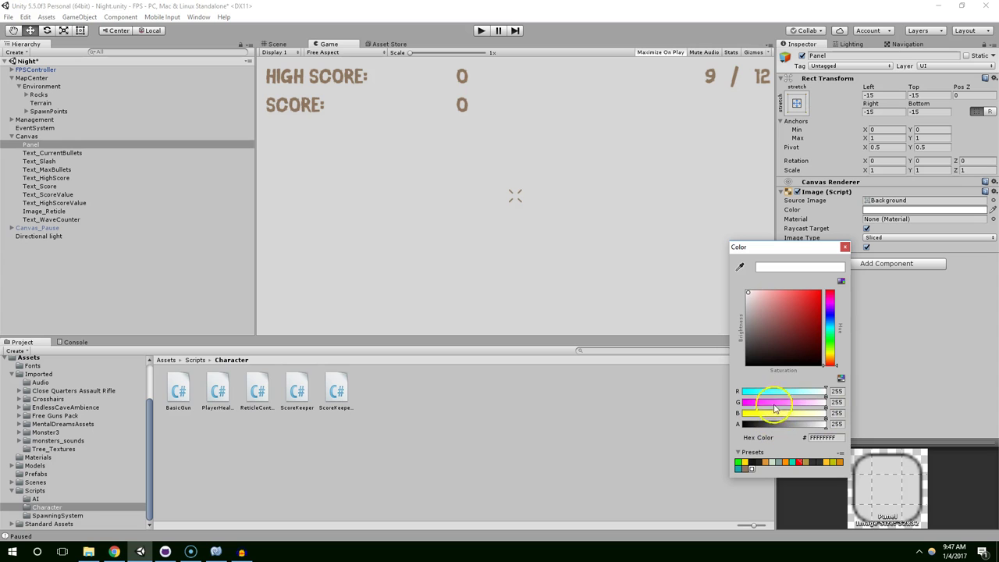
drag(781, 339, 718, 383)
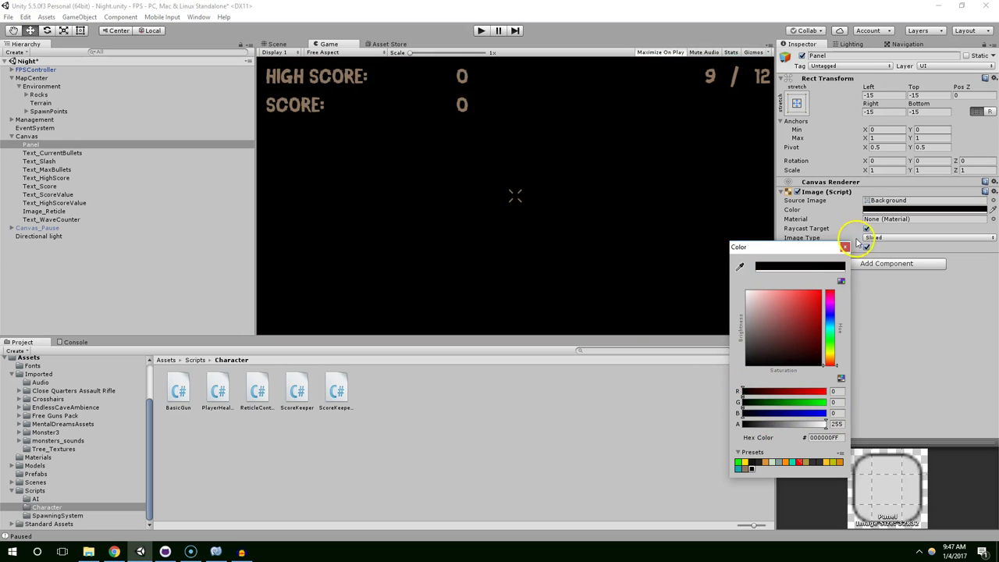
click(846, 247)
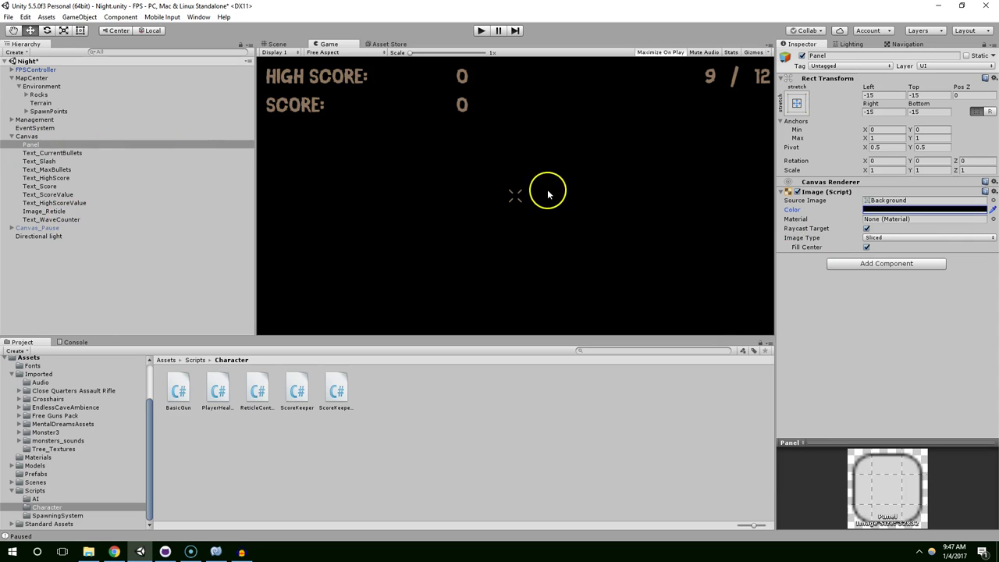
key(ctrl+s)
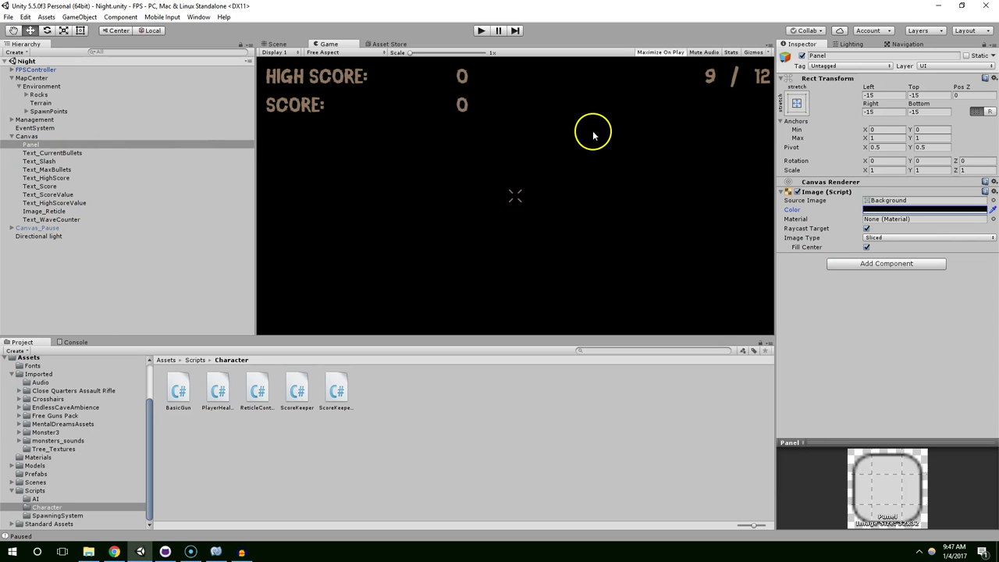
Step: Bring up MonoDevelop and scroll through the ReticleController script
click(216, 551)
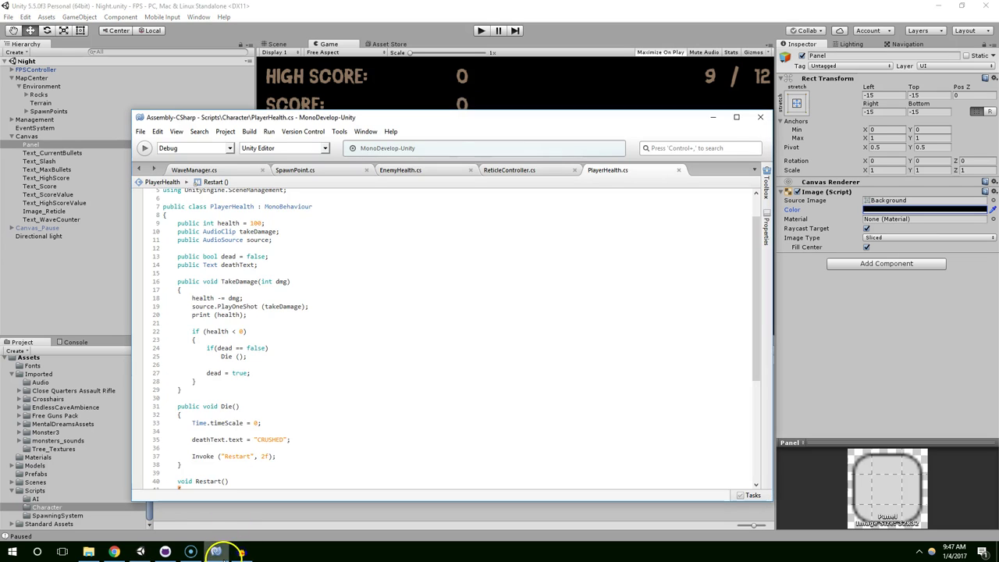
click(522, 169)
scroll(469, 245, up, 6)
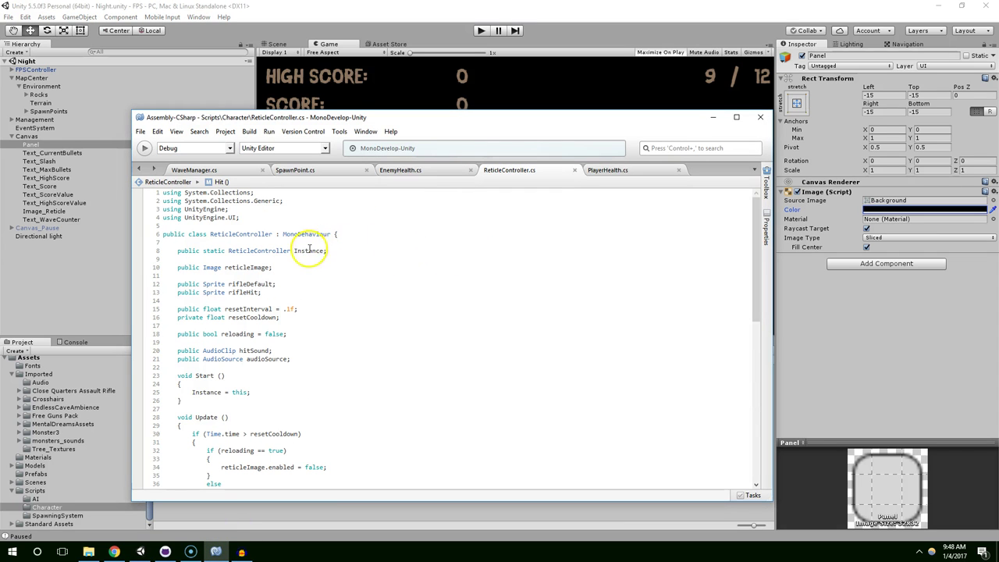
scroll(336, 242, down, 5)
scroll(336, 242, down, 8)
click(181, 384)
Step: Recheck PlayerHealth, highlighting the deathText line in its Die method
click(435, 168)
click(601, 170)
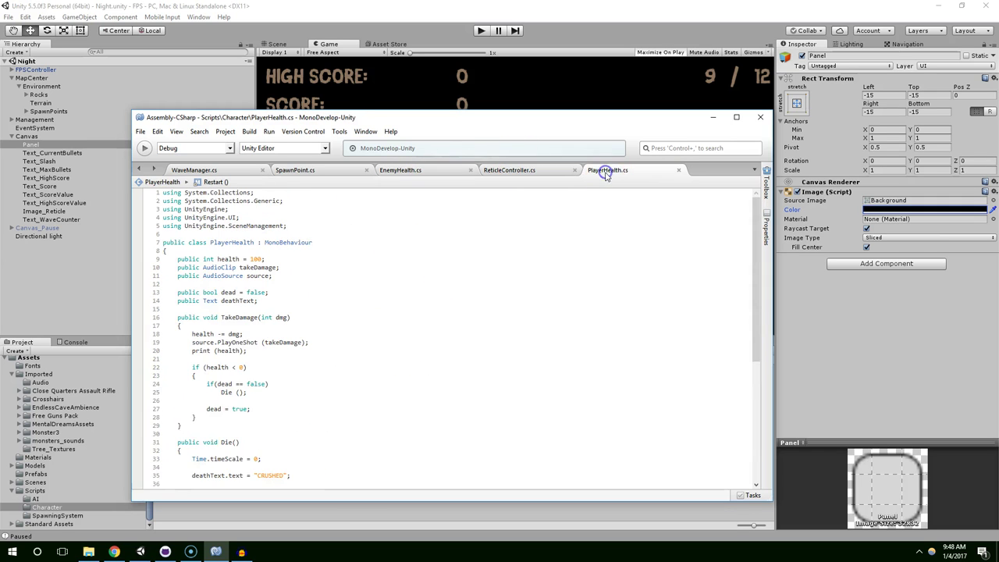
scroll(312, 319, down, 7)
scroll(260, 349, up, 1)
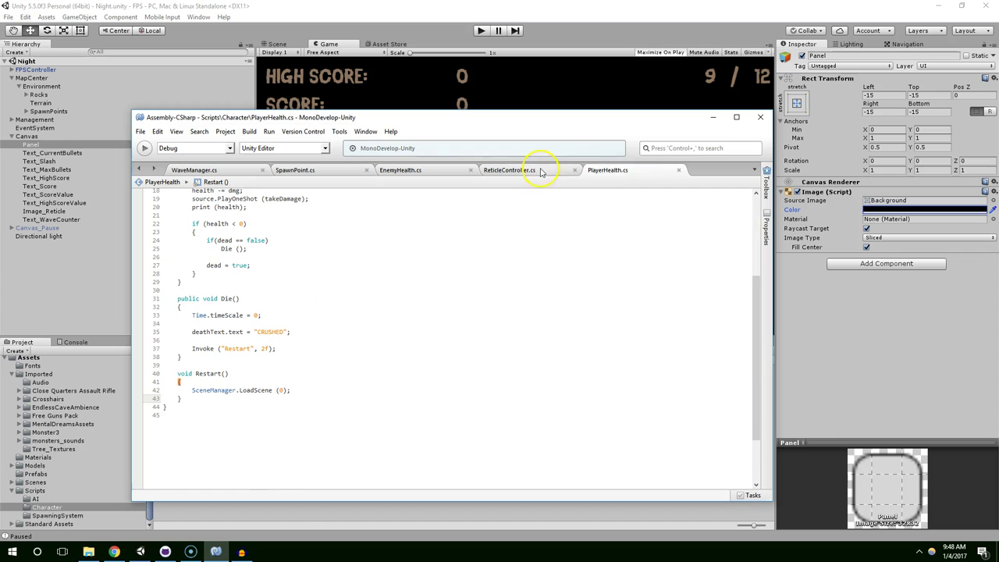
scroll(250, 302, up, 3)
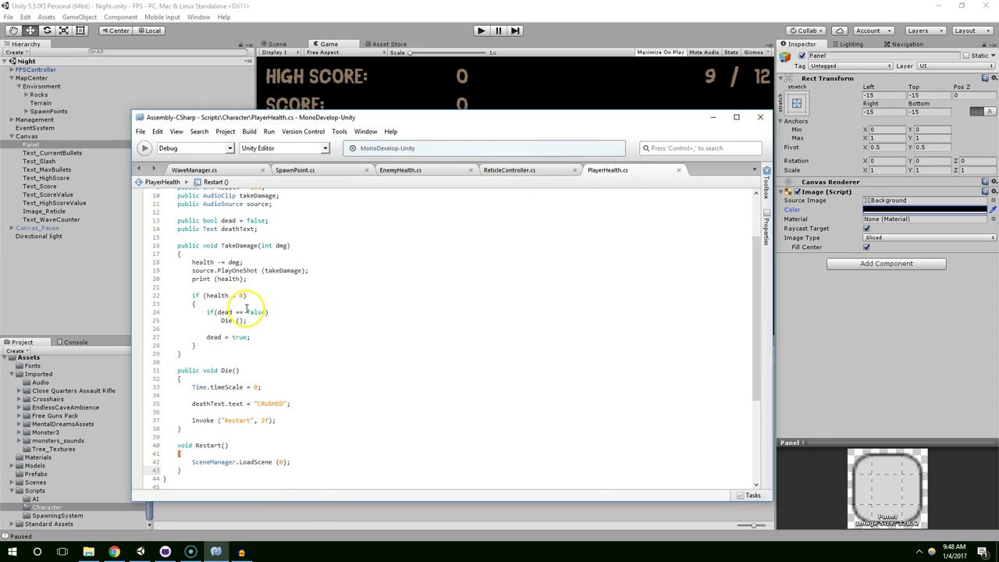
scroll(306, 272, up, 2)
scroll(234, 437, down, 3)
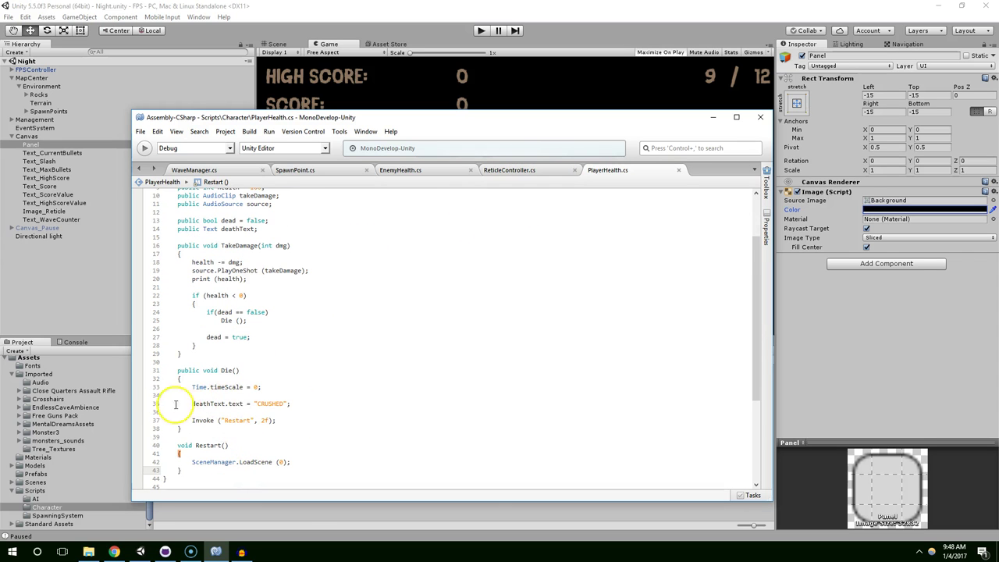
drag(176, 405, 289, 404)
Step: Return to ReticleController and scroll through its Hit and reload methods
click(534, 170)
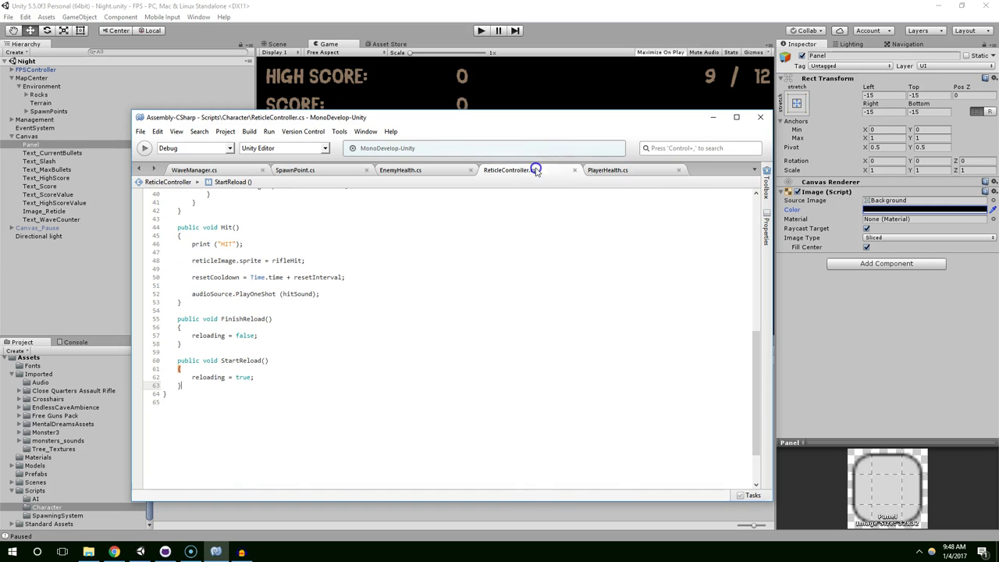
scroll(419, 290, up, 1)
scroll(419, 290, up, 5)
scroll(405, 295, up, 7)
scroll(312, 252, down, 7)
scroll(312, 253, down, 4)
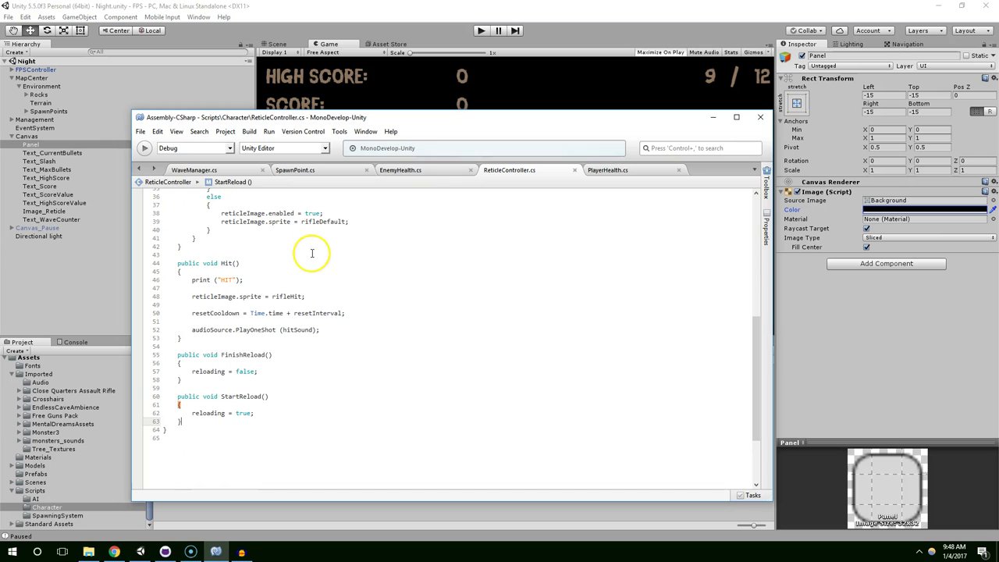
scroll(491, 246, down, 2)
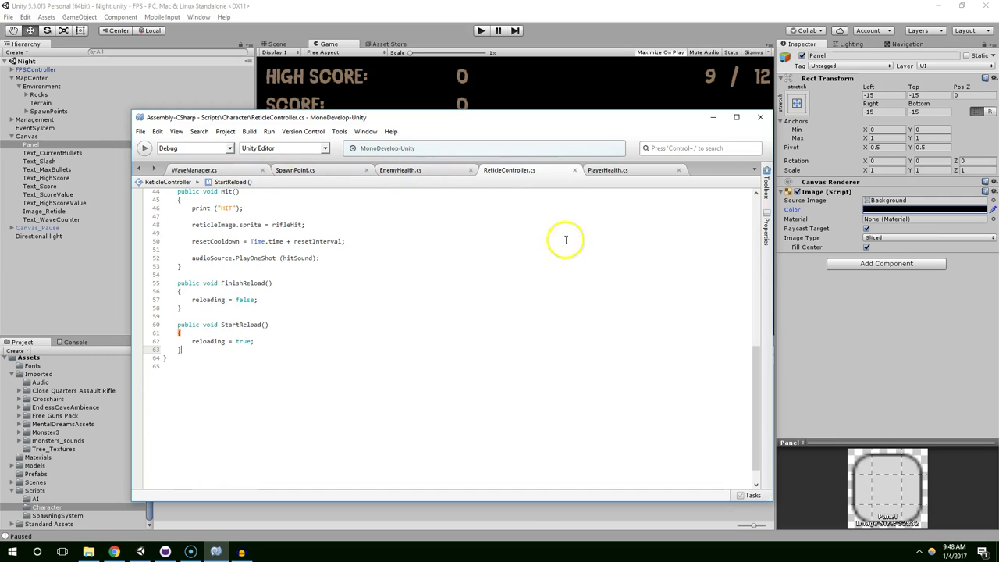
Step: Back in Unity, inspect the FPSController's components in the Inspector
click(848, 302)
click(54, 87)
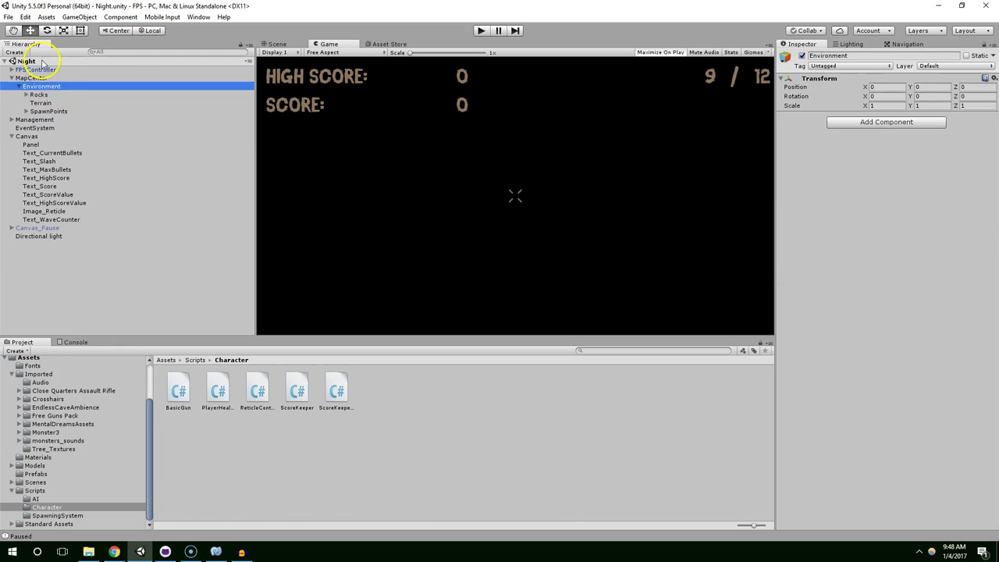
click(35, 69)
scroll(825, 312, down, 3)
scroll(834, 340, down, 3)
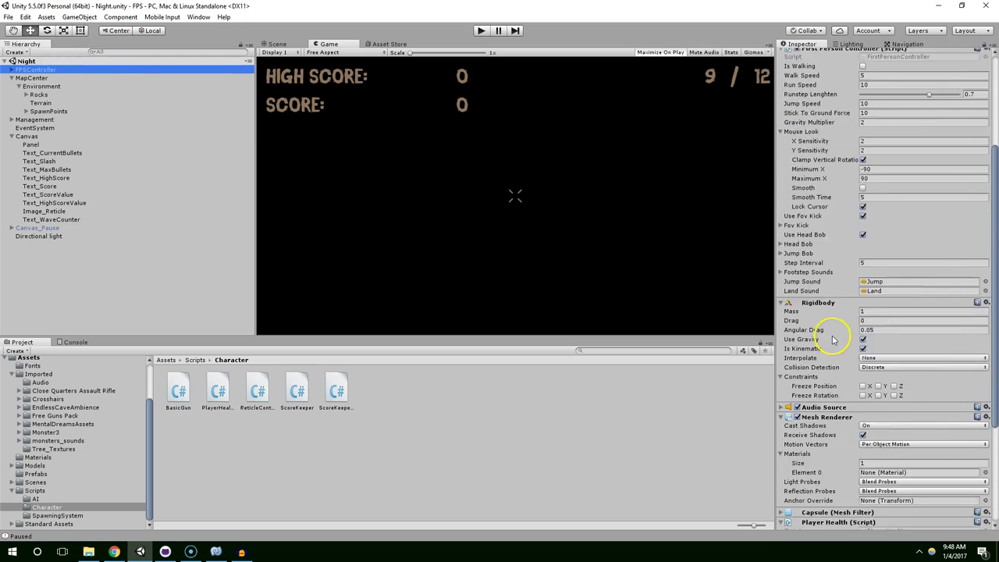
scroll(834, 340, down, 3)
scroll(857, 383, down, 3)
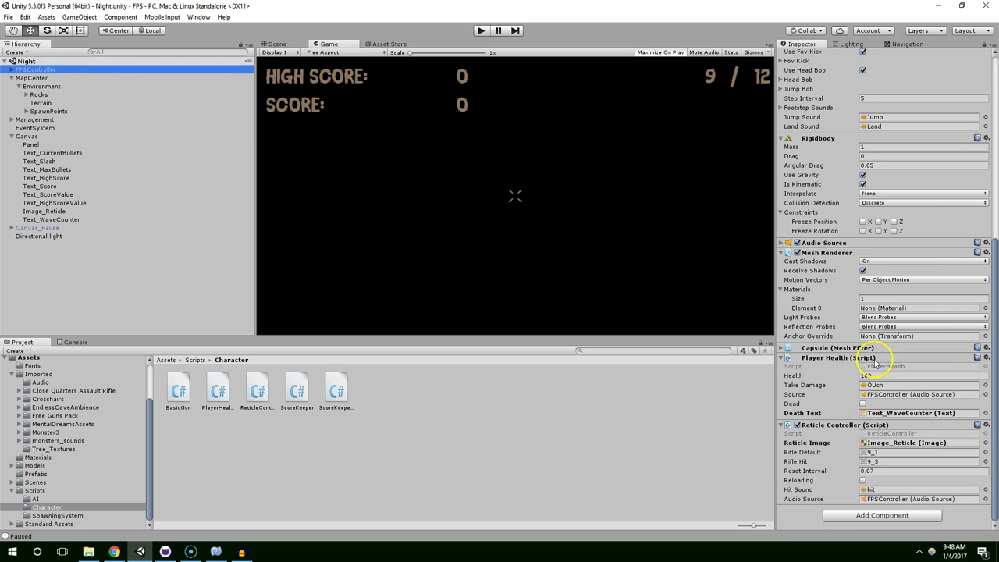
scroll(883, 426, up, 1)
scroll(874, 421, up, 1)
scroll(865, 417, down, 2)
scroll(848, 382, up, 3)
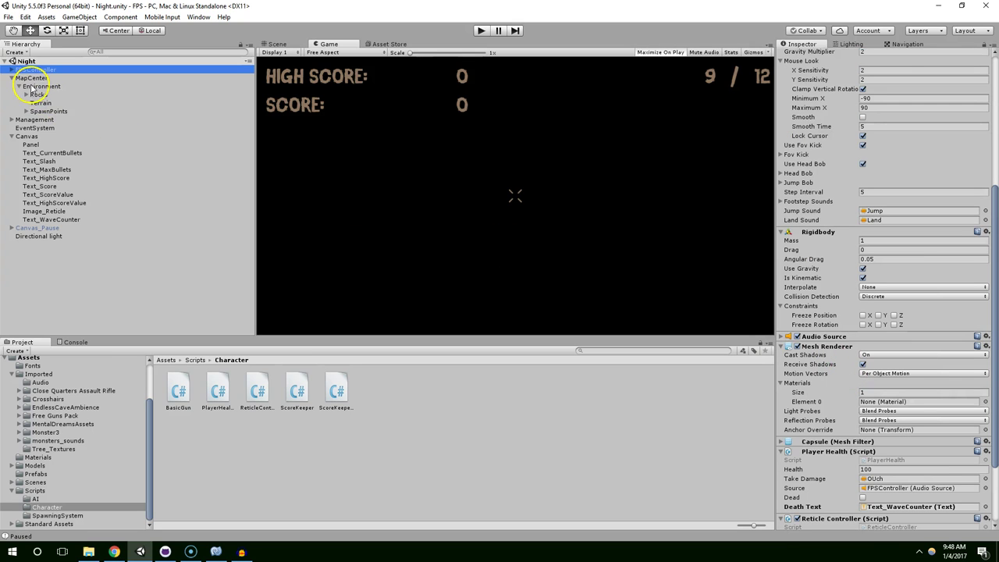
Step: Expand Management and select MenuController to check its Menu Control references
click(40, 111)
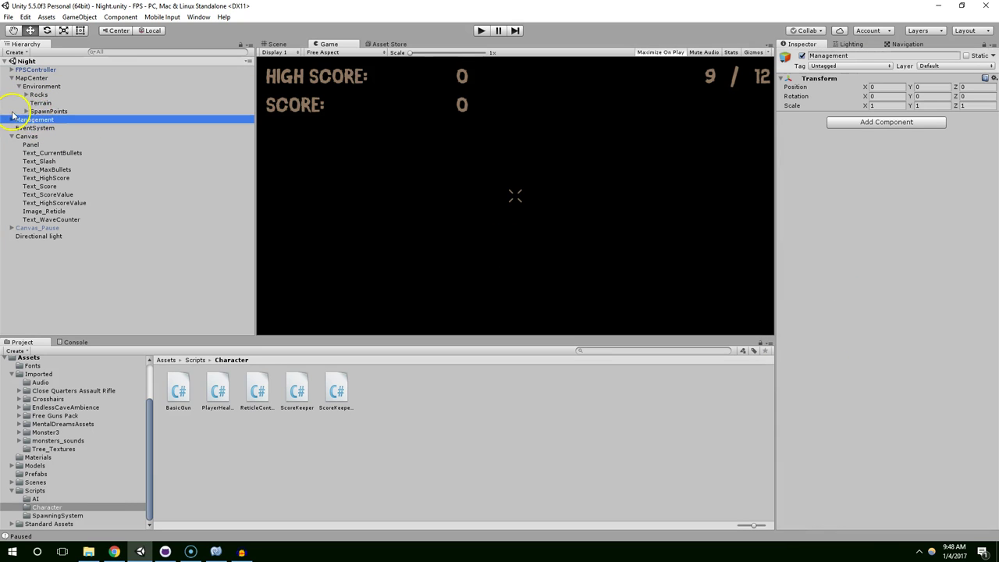
click(11, 119)
click(45, 145)
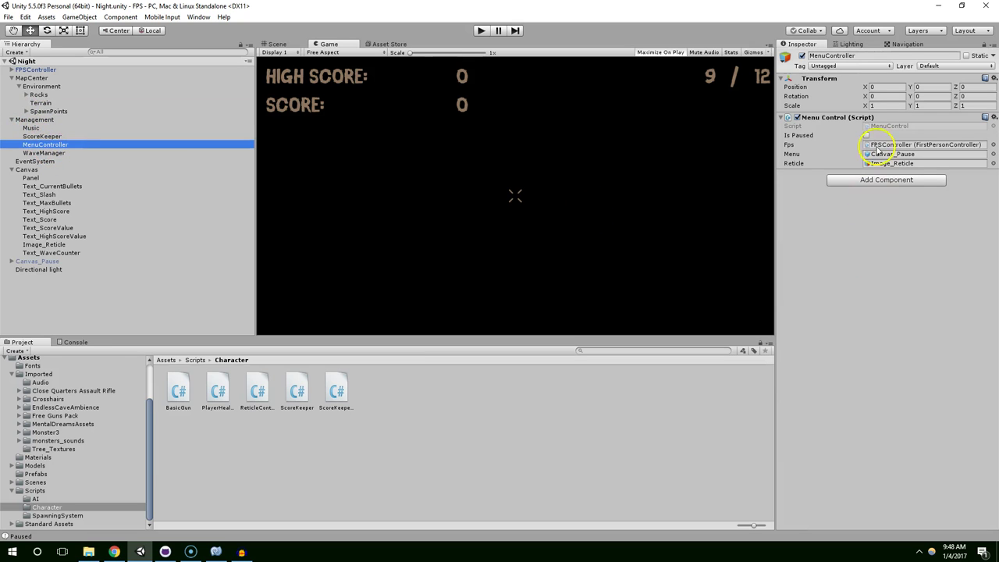
Step: Read MenuControl.cs in the code editor, then select WaveManager and locate its script
click(882, 127)
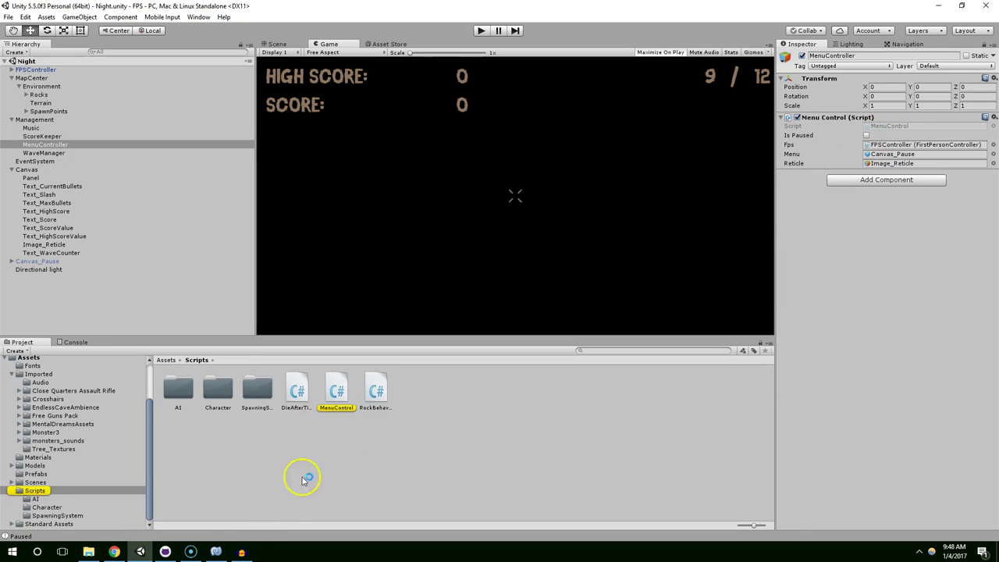
click(216, 551)
scroll(370, 346, down, 10)
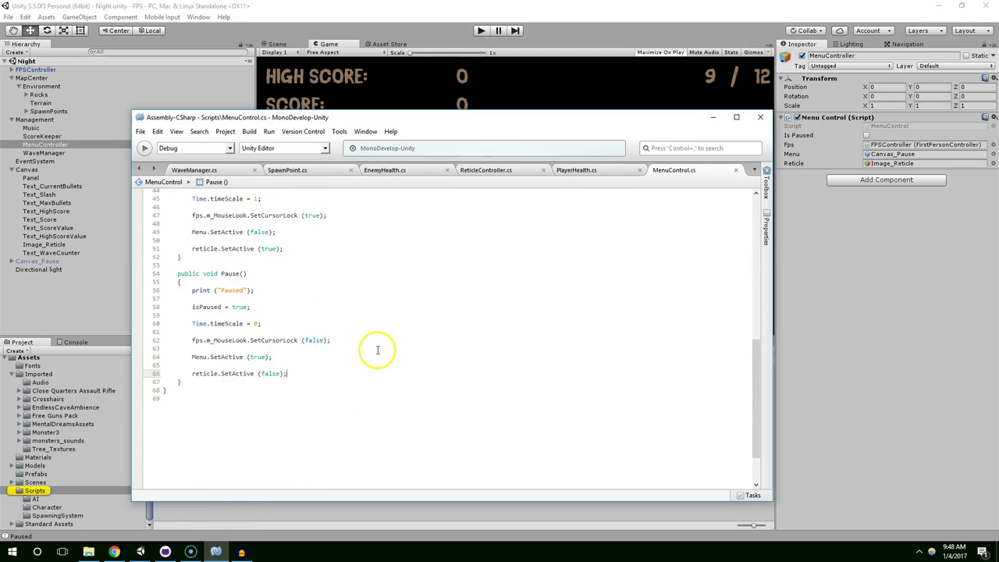
scroll(401, 313, up, 4)
scroll(400, 313, up, 2)
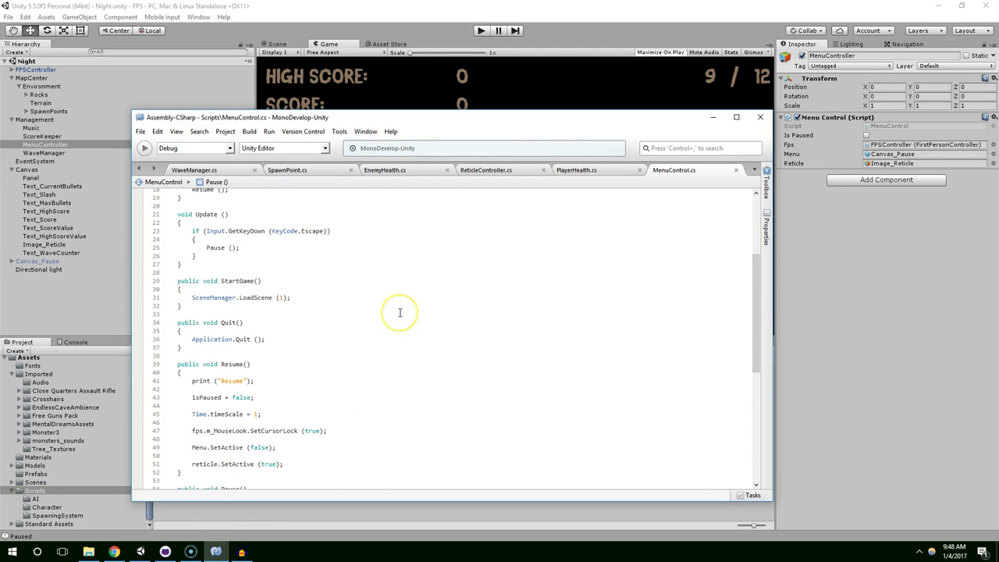
scroll(400, 312, up, 6)
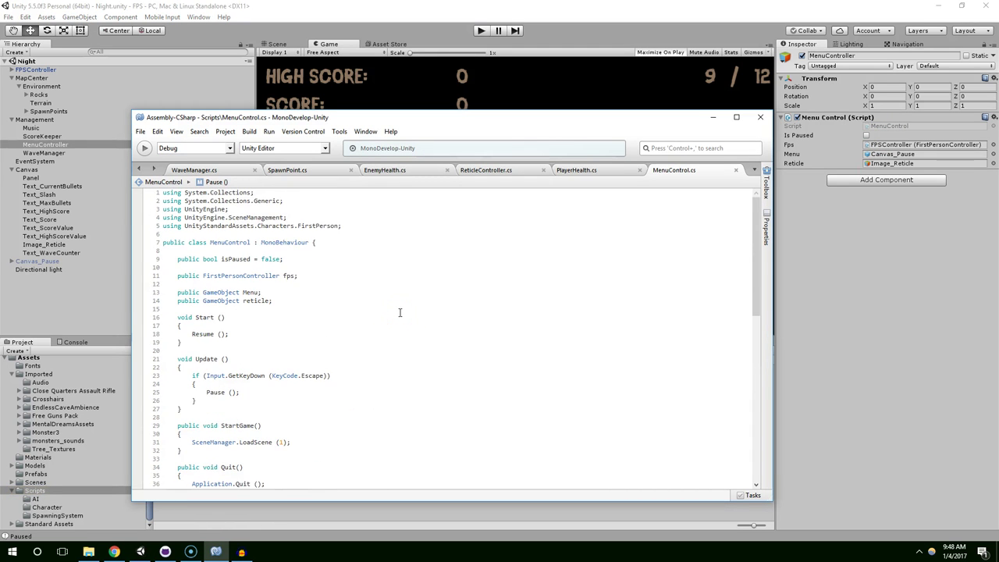
click(26, 153)
click(891, 125)
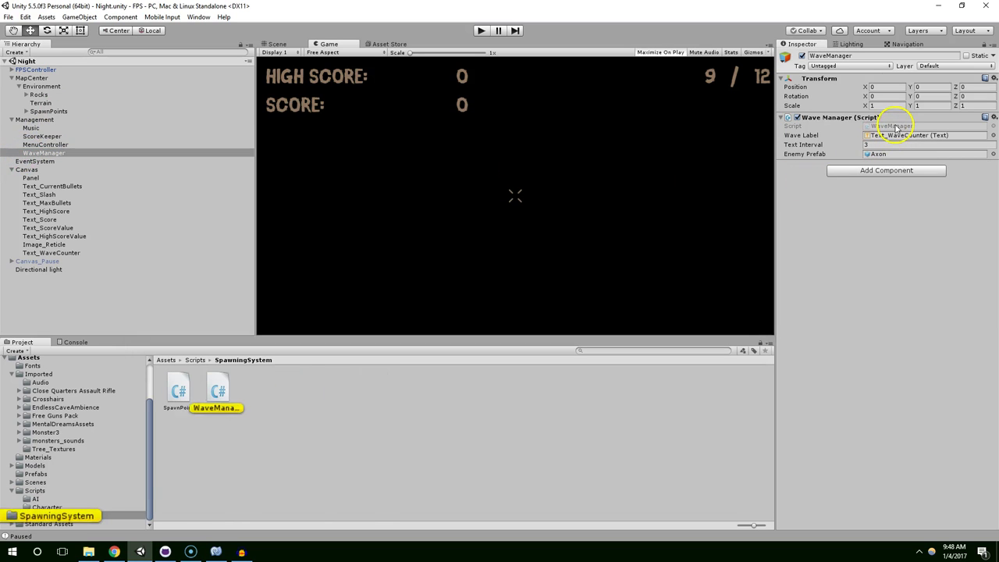
Step: Open WaveManager.cs and scroll through its wave-by-wave enemy spawning code
click(217, 551)
scroll(325, 290, down, 1)
scroll(336, 290, down, 2)
scroll(335, 291, down, 8)
scroll(337, 292, down, 1)
scroll(337, 292, down, 6)
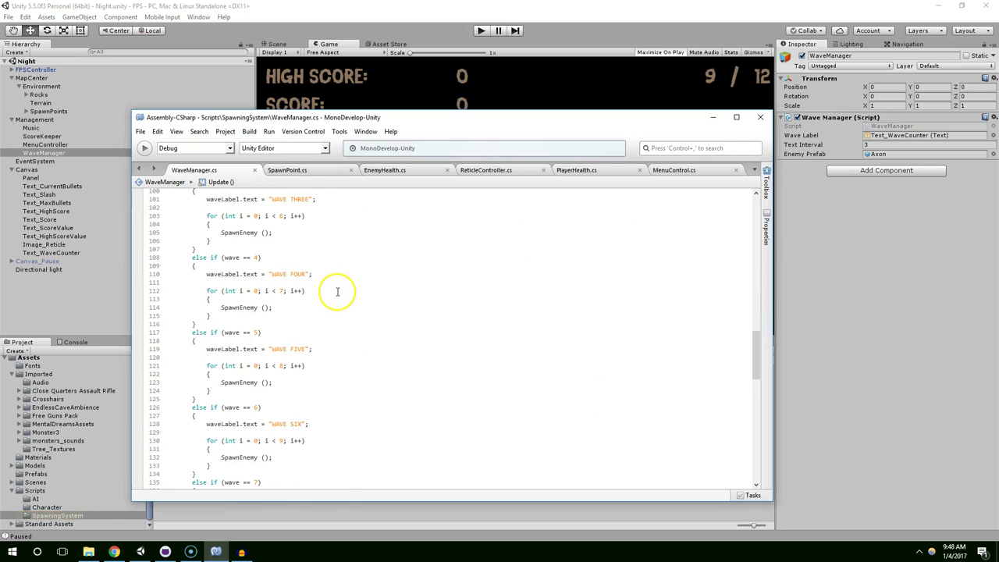
scroll(337, 291, down, 6)
scroll(337, 292, down, 6)
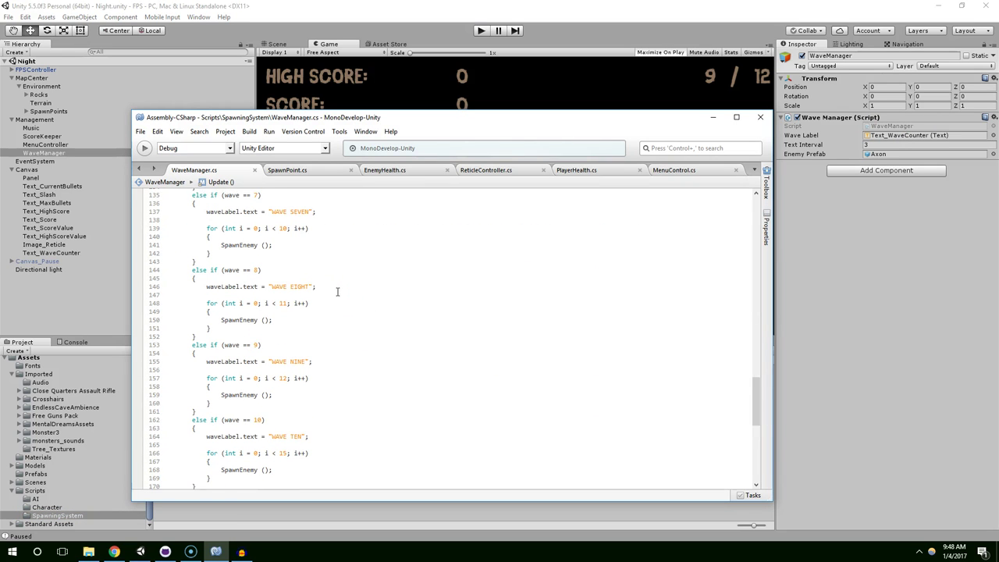
scroll(337, 292, down, 3)
scroll(337, 291, down, 3)
scroll(337, 291, down, 3)
scroll(337, 291, up, 5)
scroll(337, 292, up, 7)
scroll(337, 293, up, 8)
scroll(337, 293, up, 12)
scroll(337, 293, up, 10)
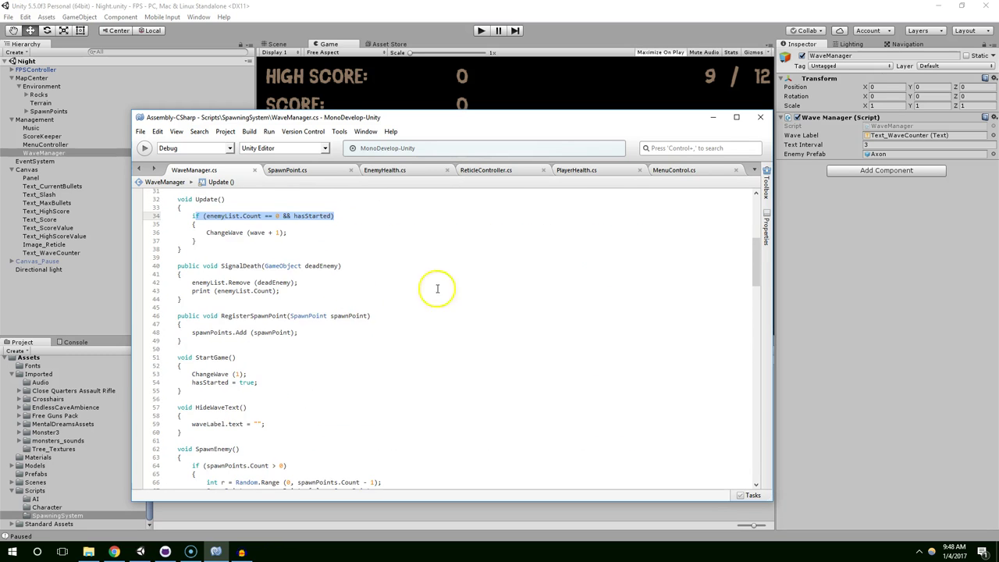
Step: Bring the MenuControl script forward and shift the editor down-right to uncover the game view
click(617, 170)
click(683, 171)
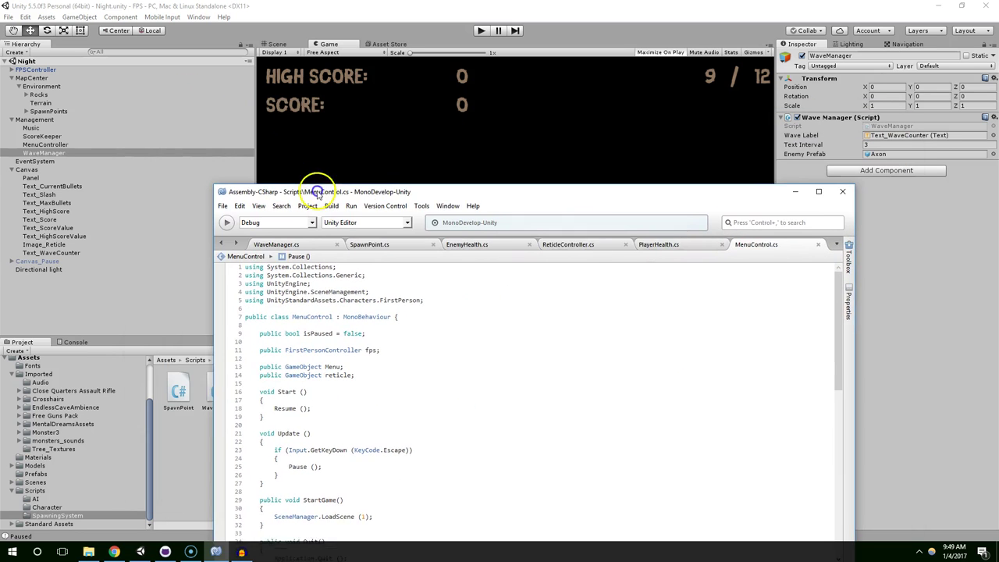
drag(240, 112, 297, 195)
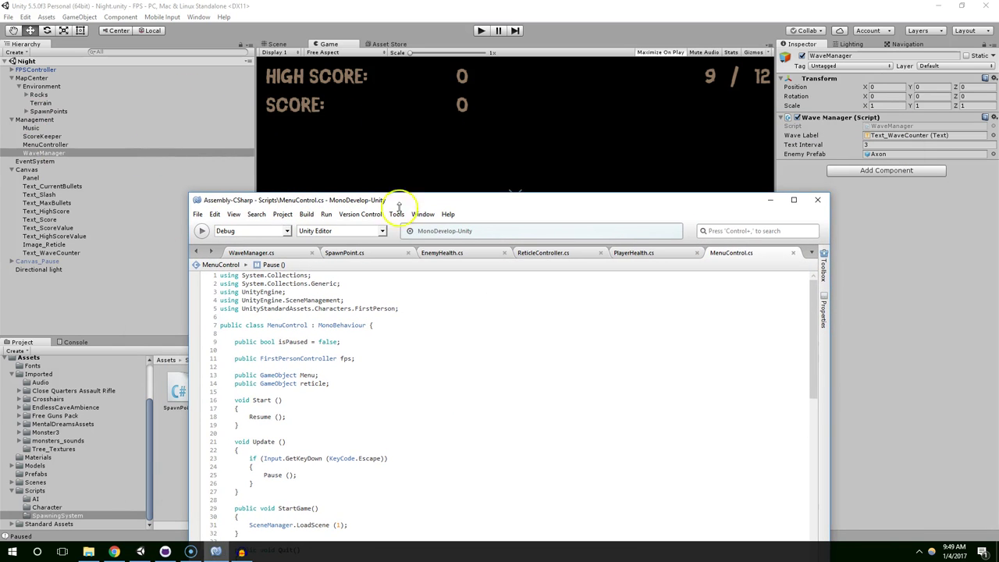
mouse_move(399, 220)
mouse_down()
mouse_move(606, 344)
mouse_move(562, 288)
mouse_move(398, 234)
mouse_up()
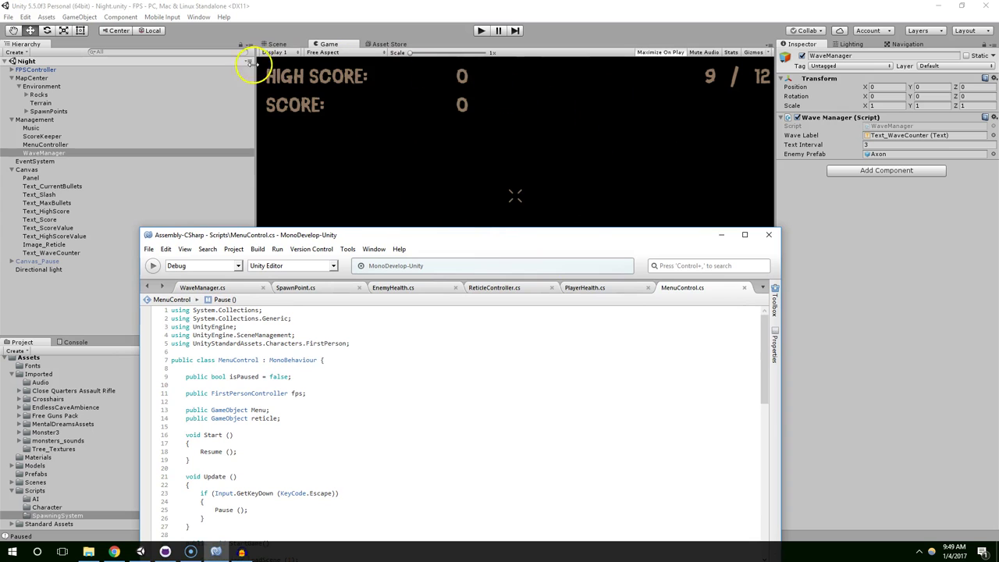
mouse_move(493, 237)
mouse_down()
mouse_move(548, 284)
mouse_move(492, 122)
mouse_up()
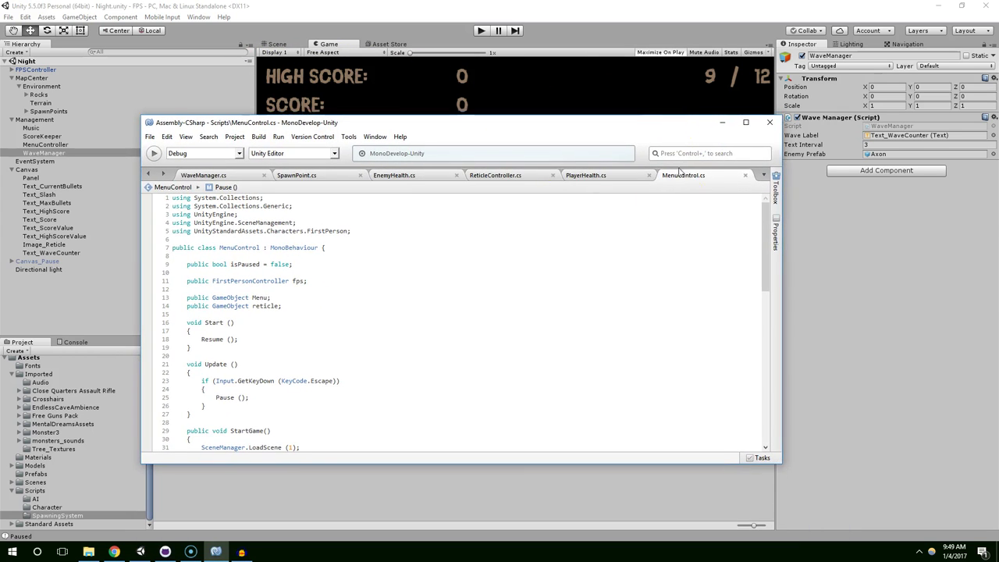
Step: Glance at Unity, then return to the code editor and scroll the open script
click(617, 123)
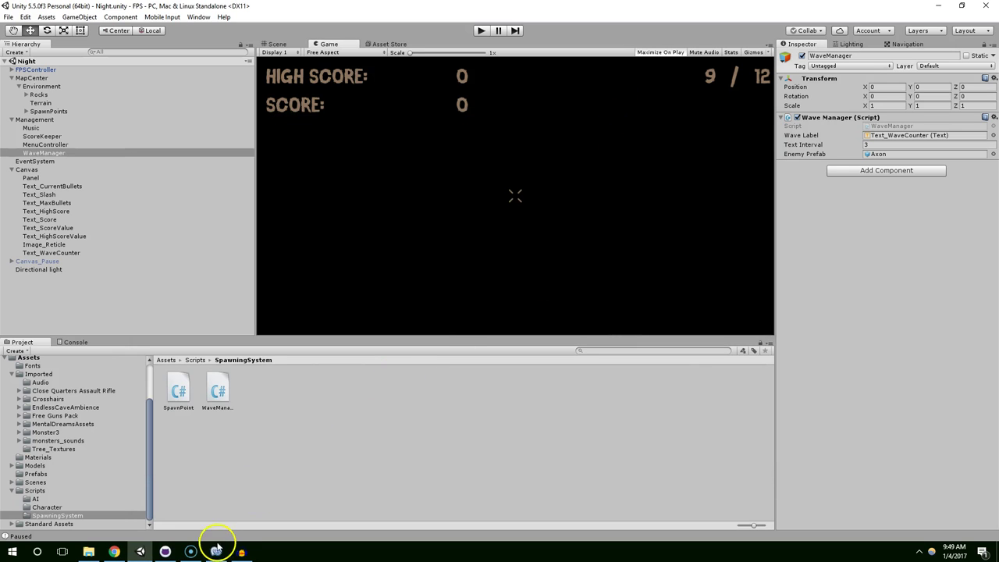
click(218, 547)
scroll(381, 379, down, 7)
scroll(518, 263, down, 6)
scroll(526, 335, down, 3)
scroll(348, 245, up, 3)
scroll(273, 254, up, 3)
scroll(301, 253, up, 3)
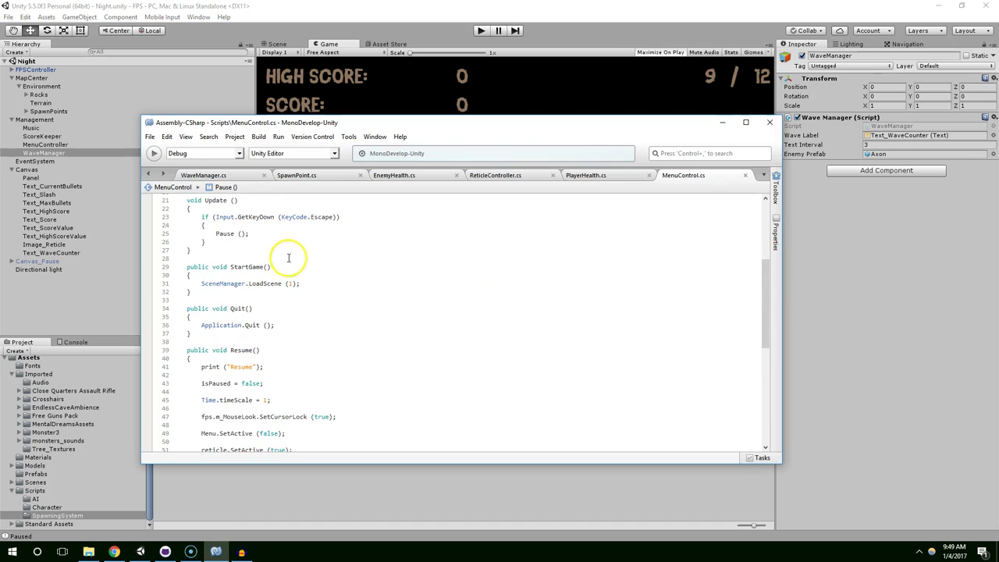
Step: Flip through the PlayerHealth, ReticleController and MenuControl tabs while repositioning the editor window
click(628, 178)
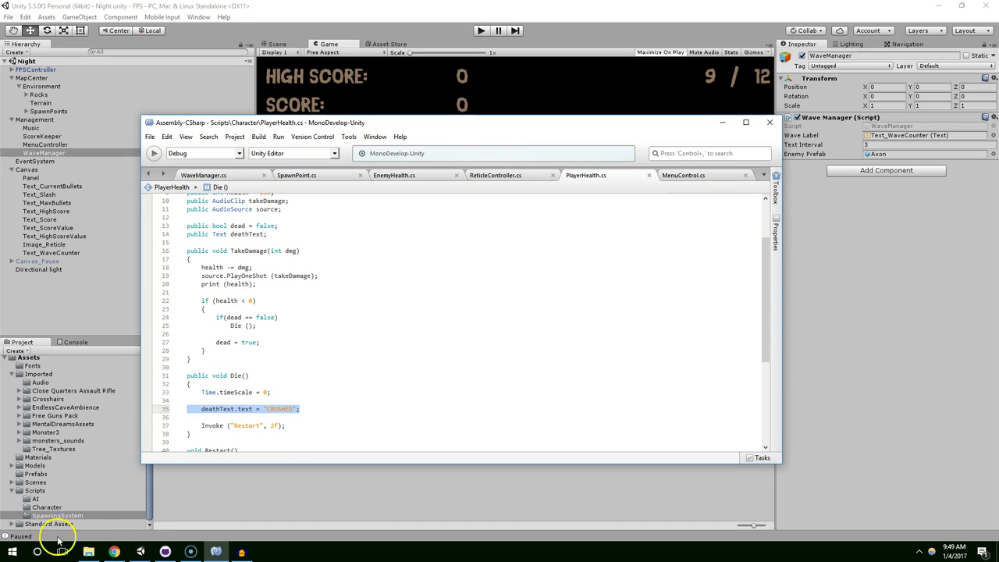
scroll(323, 368, down, 3)
click(323, 349)
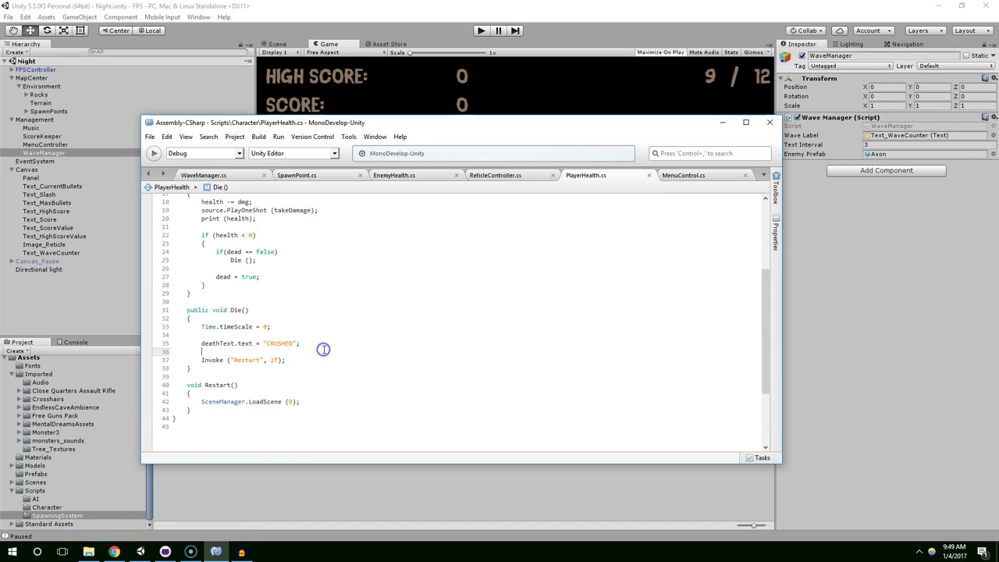
click(523, 181)
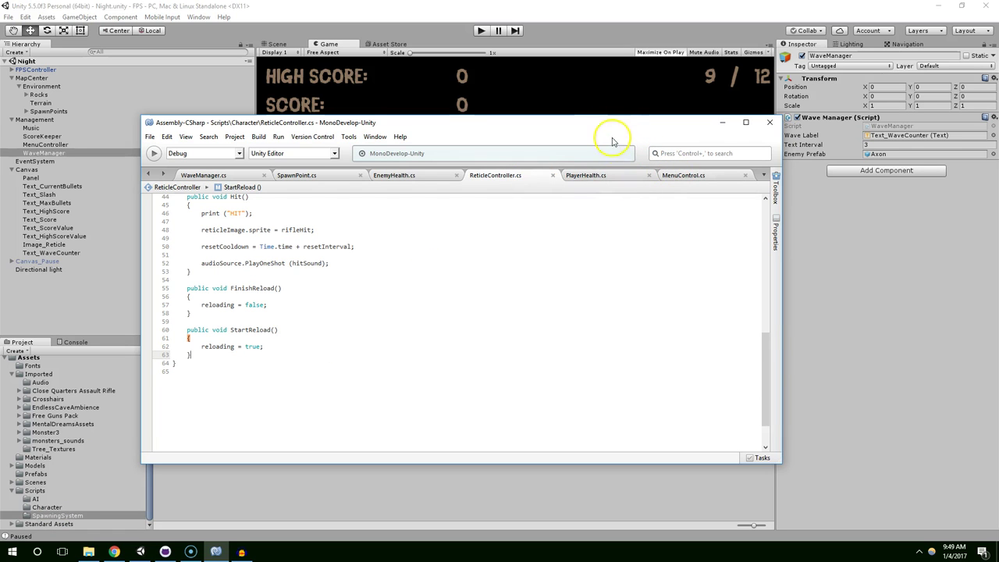
drag(655, 125, 694, 225)
click(710, 275)
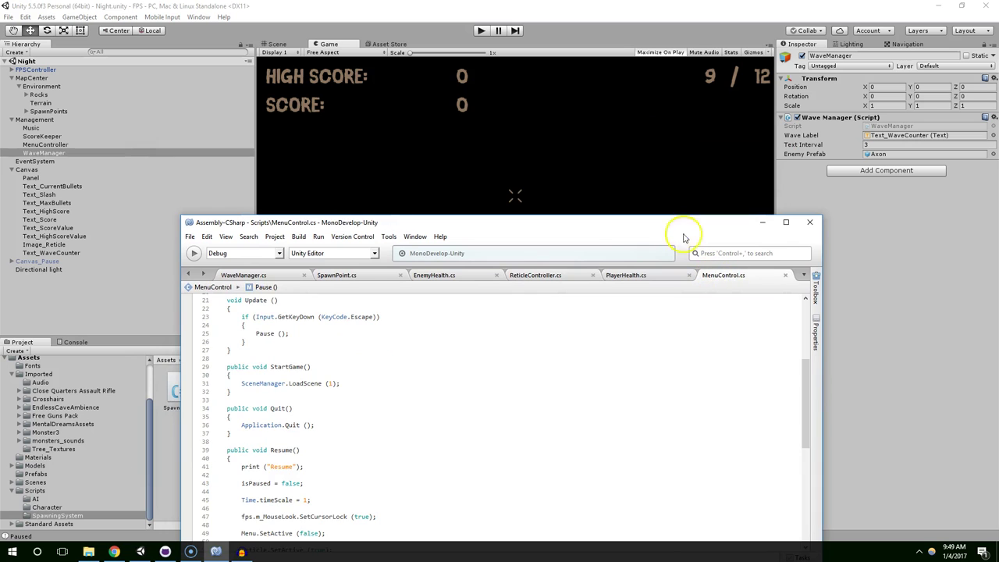
drag(466, 230, 455, 186)
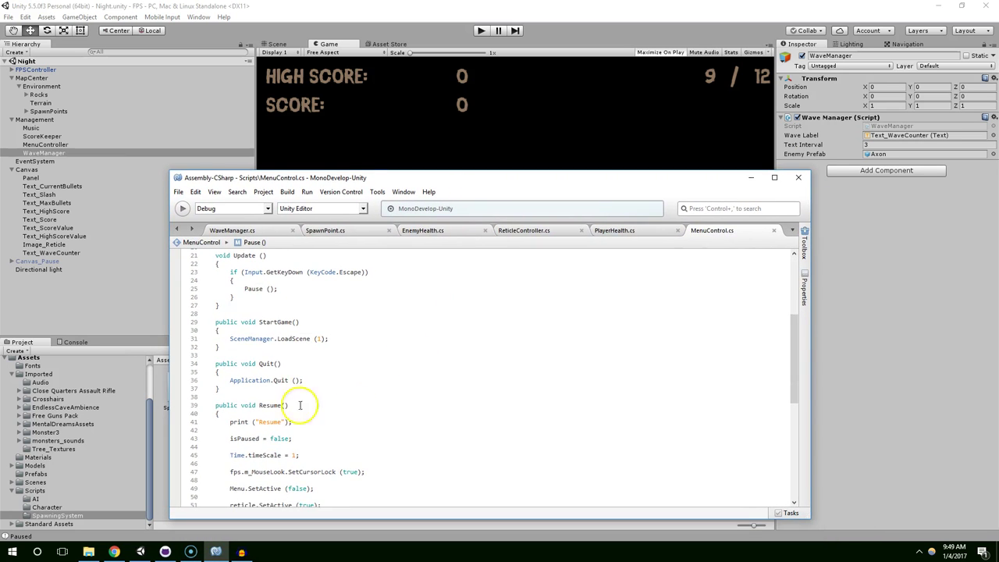
scroll(355, 408, down, 4)
drag(423, 179, 481, 205)
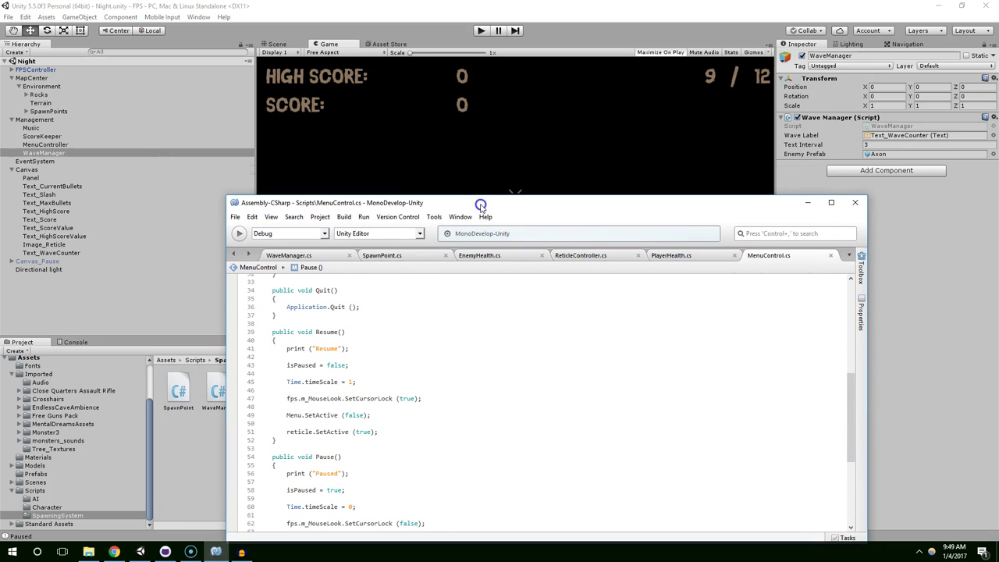
Step: Close MenuControl.cs and select the CRUSHED text and Restart invoke lines in PlayerHealth's Die()
middle_click(769, 257)
click(727, 255)
drag(530, 209, 506, 183)
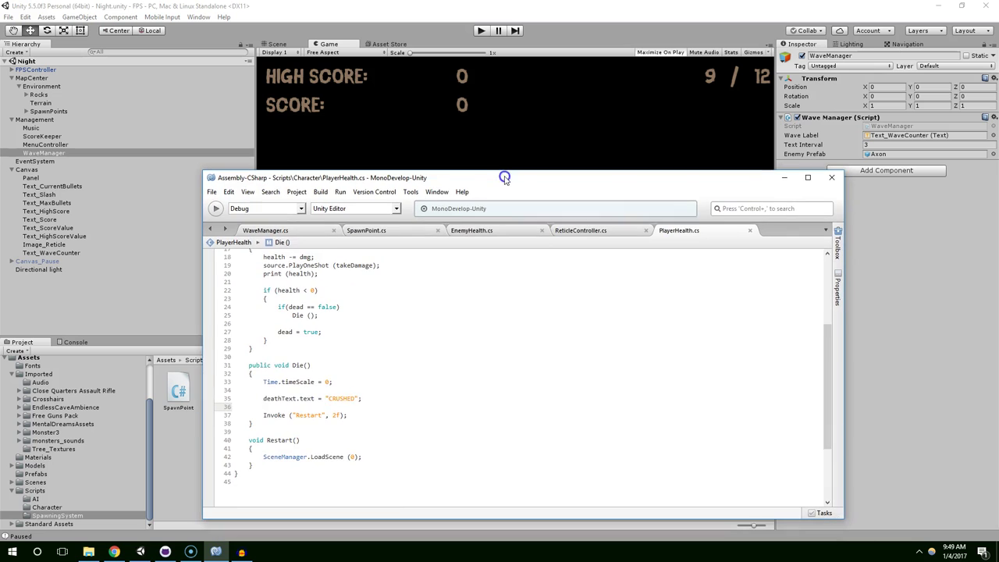
click(351, 381)
drag(258, 399, 348, 397)
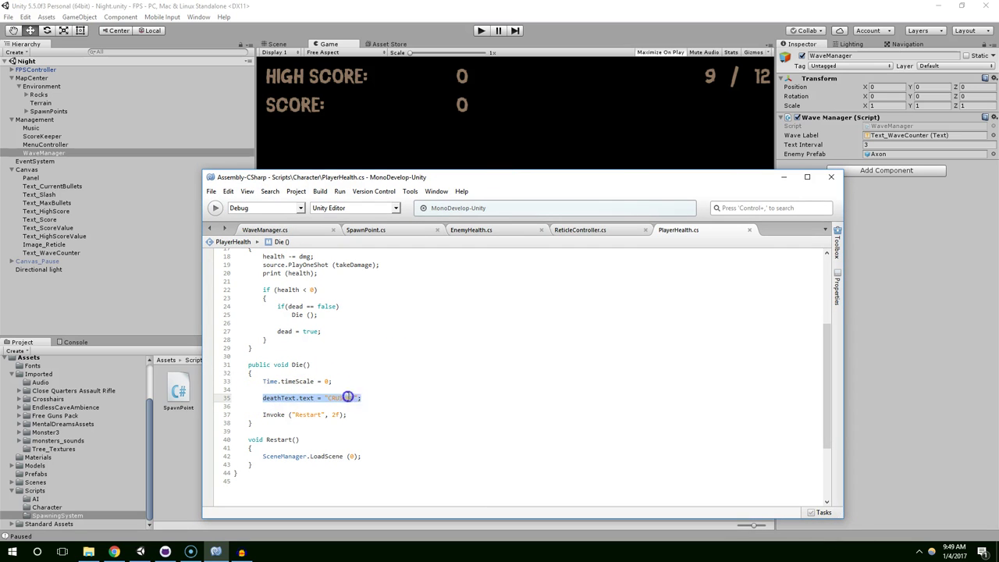
drag(260, 415, 378, 415)
Step: Change the Restart invoke delay in Die() from 2f to 1.5
click(399, 401)
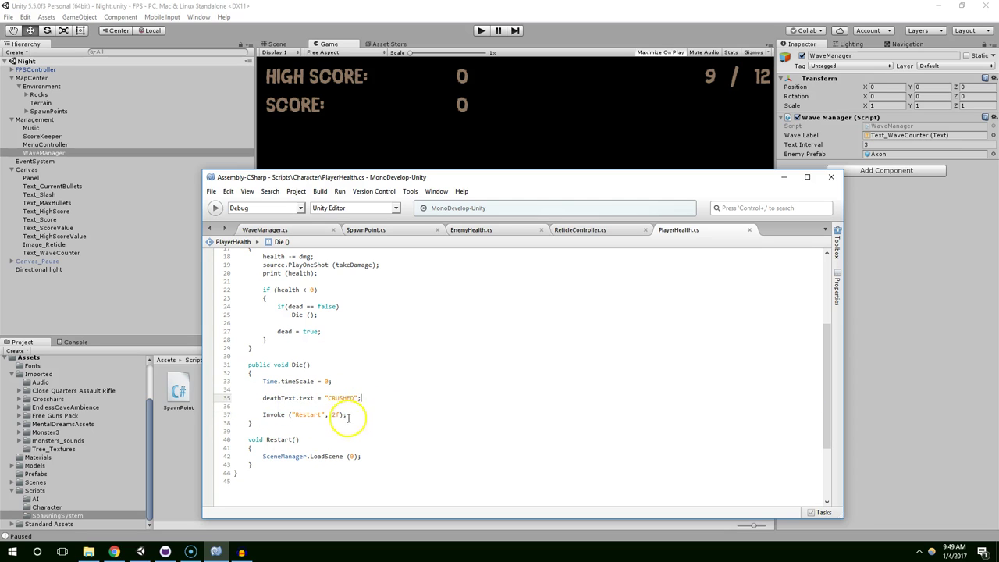
double_click(335, 415)
text(1.5)
click(382, 392)
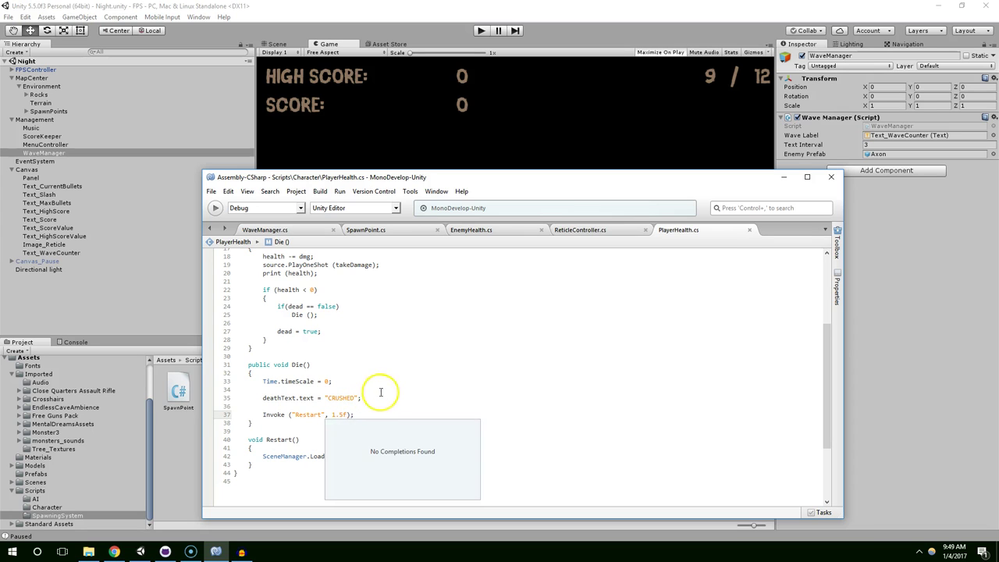
Step: Declare a public GameObject panelBlackout field below the deathText declaration
click(45, 180)
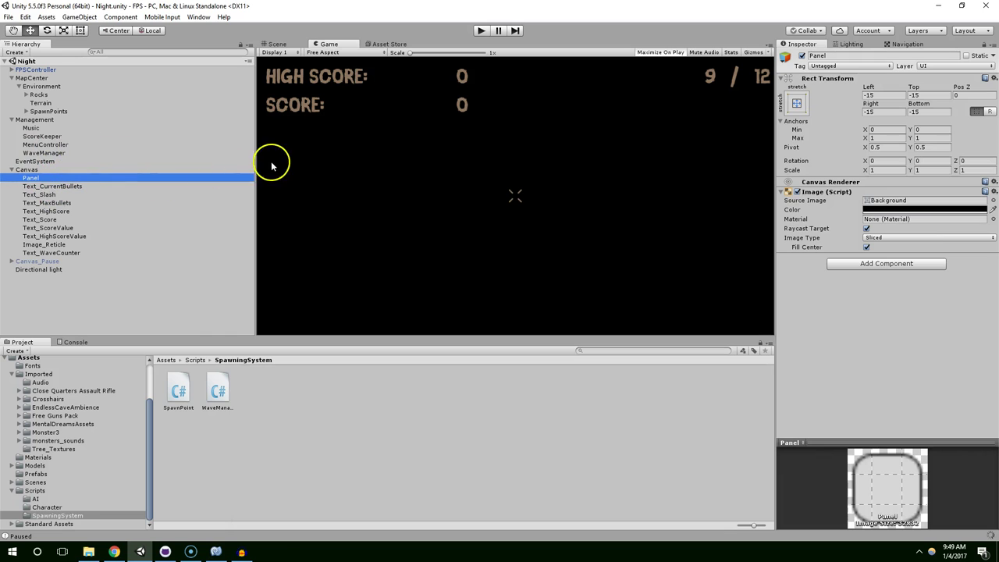
click(216, 552)
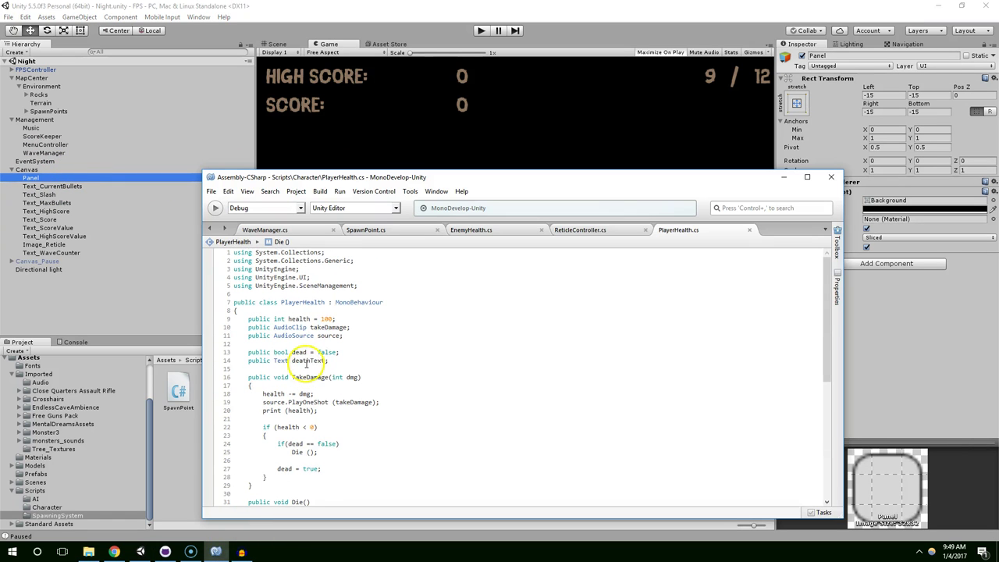
key(Return)
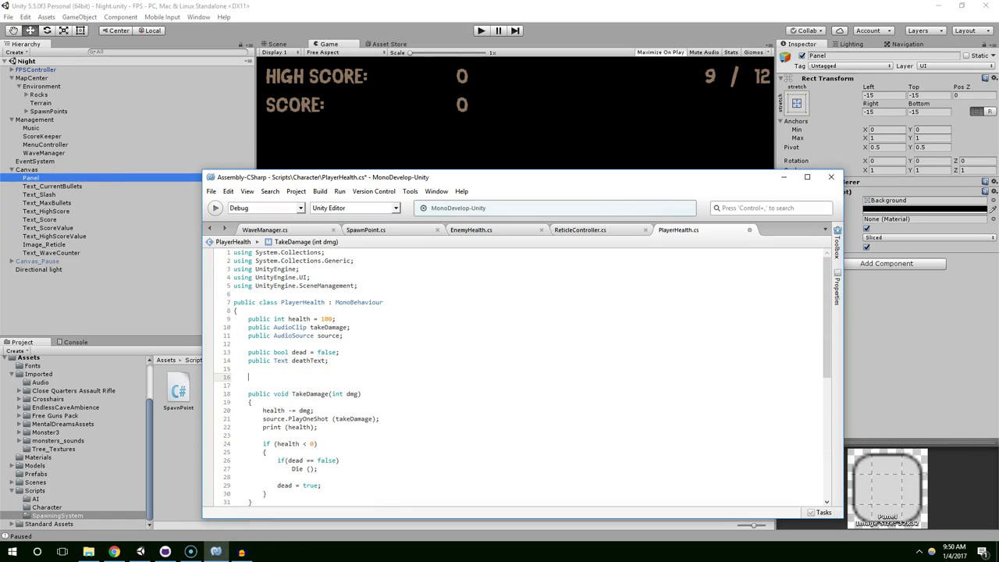
text(prop;)
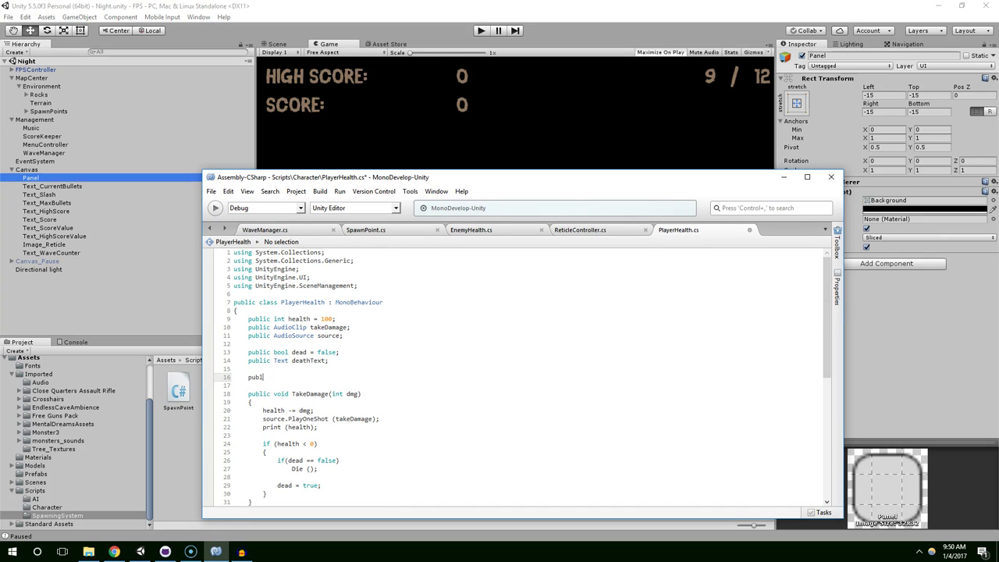
text(ic GameObject panelBlackout;)
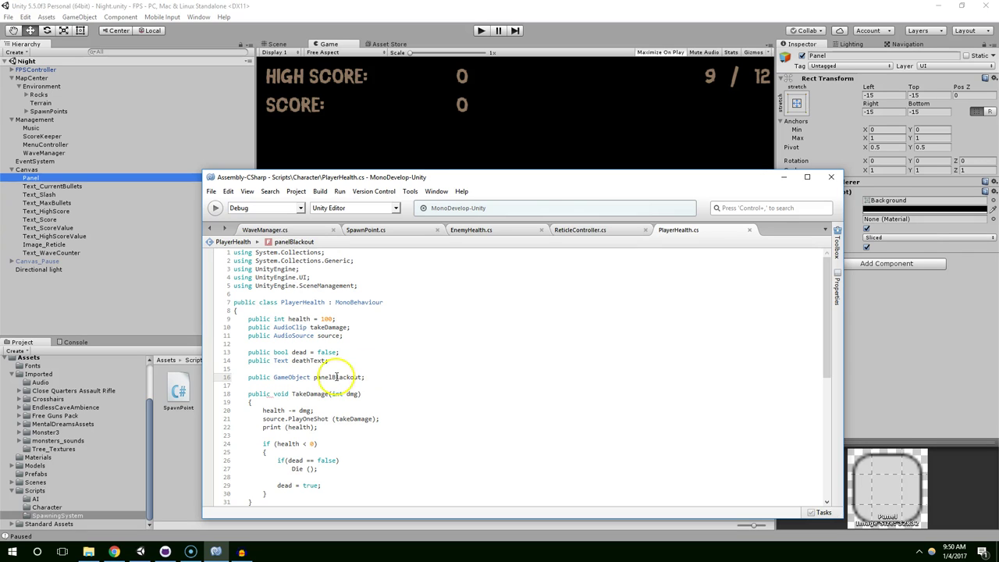
click(336, 377)
Step: Add panelBlackout.SetActive(true) to Die(), save, and deactivate the black Panel in Unity
scroll(335, 377, down, 5)
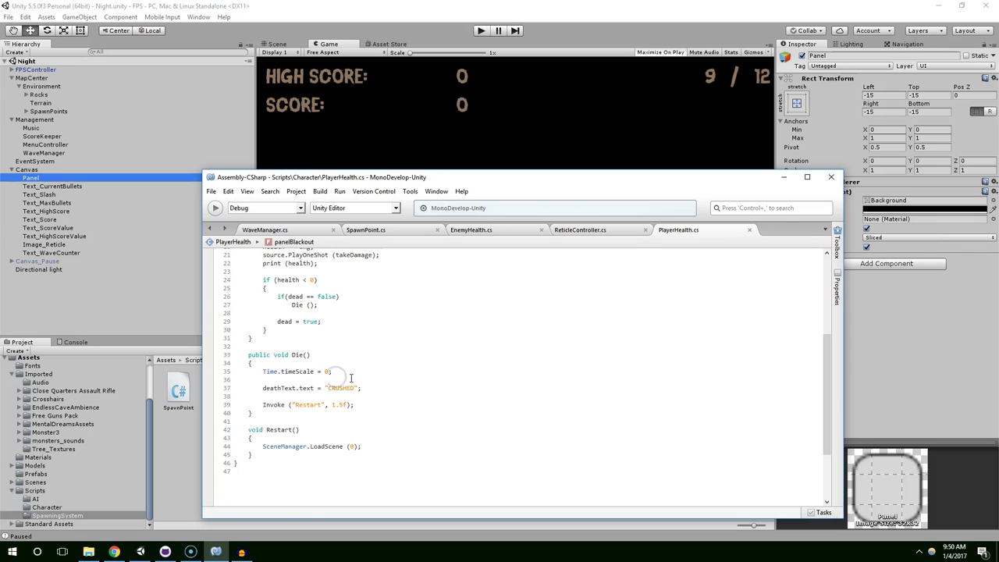
click(369, 397)
key(Return)
key(Return)
text(panelBlackout)
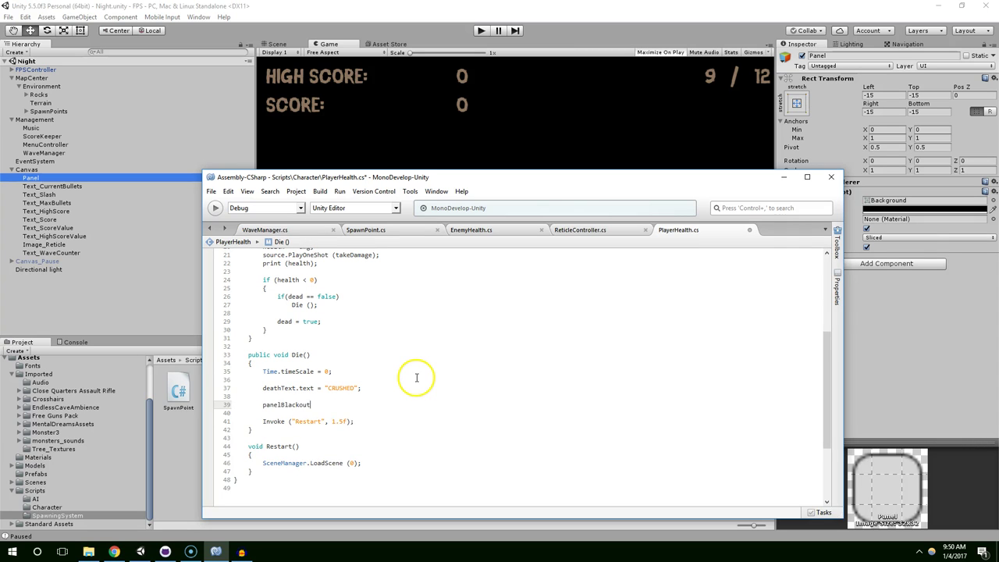
text(.SetActive(true);)
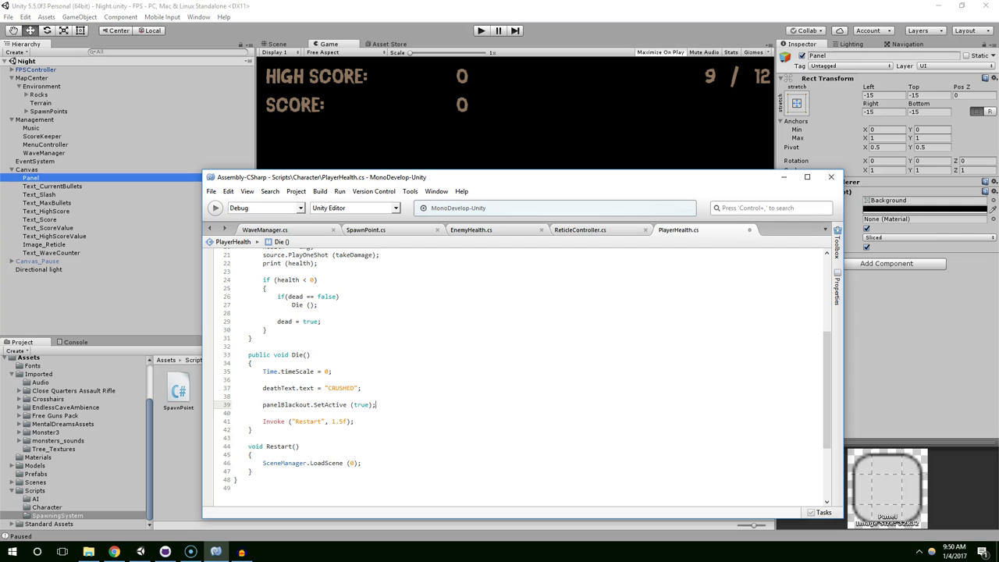
key(ctrl+s)
click(68, 179)
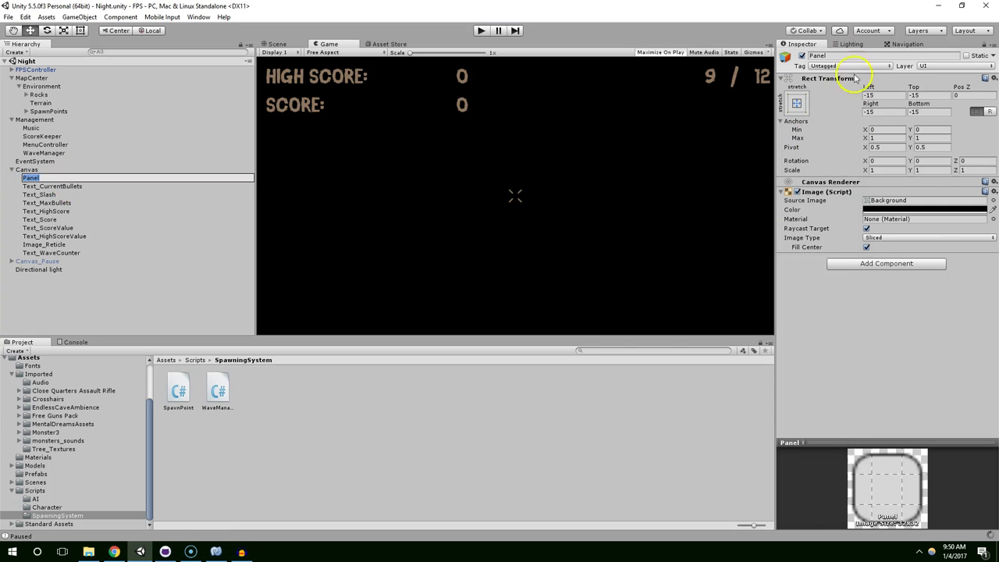
click(802, 56)
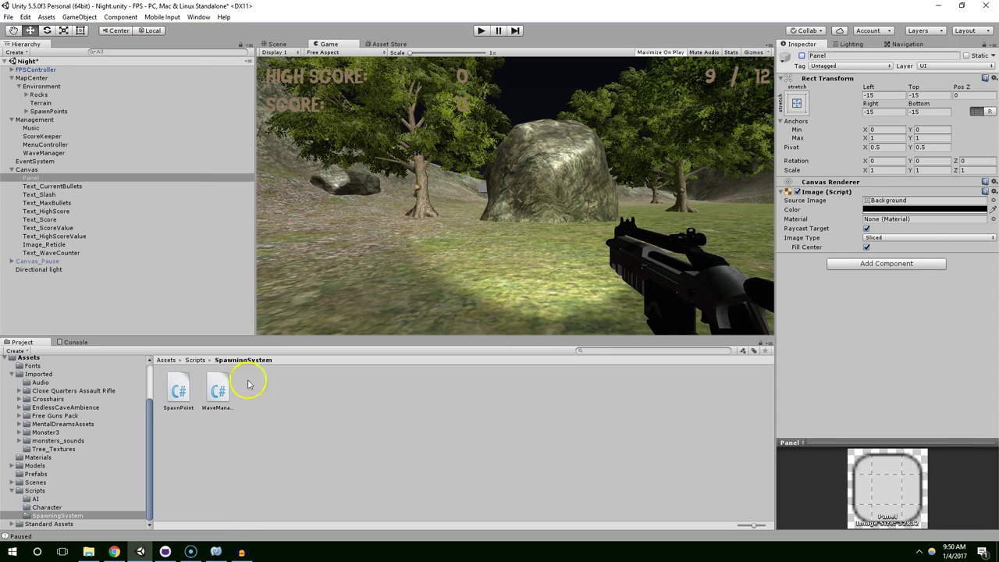
click(215, 551)
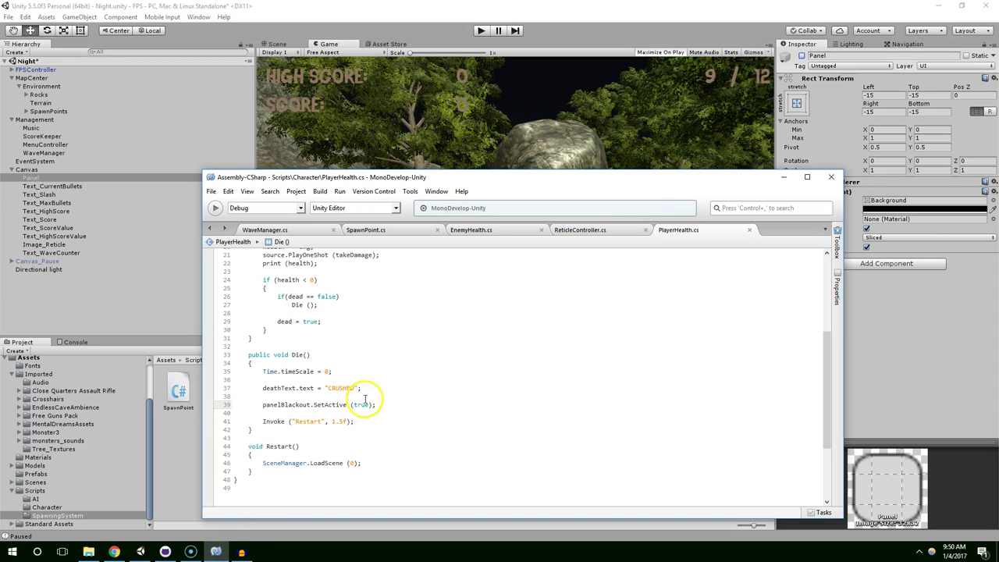
drag(287, 371, 337, 372)
click(385, 371)
scroll(381, 365, up, 1)
scroll(381, 363, up, 6)
scroll(381, 356, down, 4)
scroll(381, 353, down, 2)
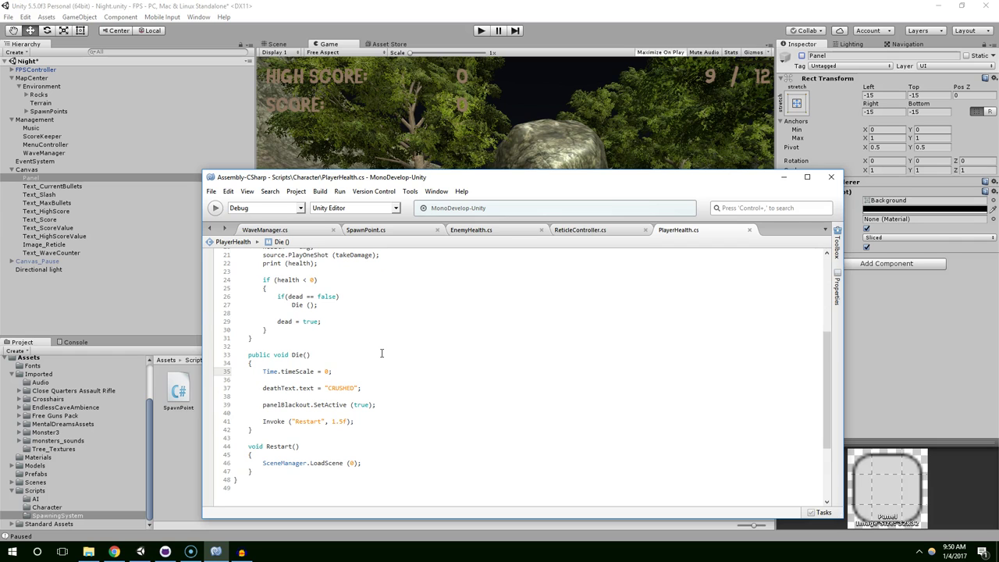
scroll(394, 365, down, 1)
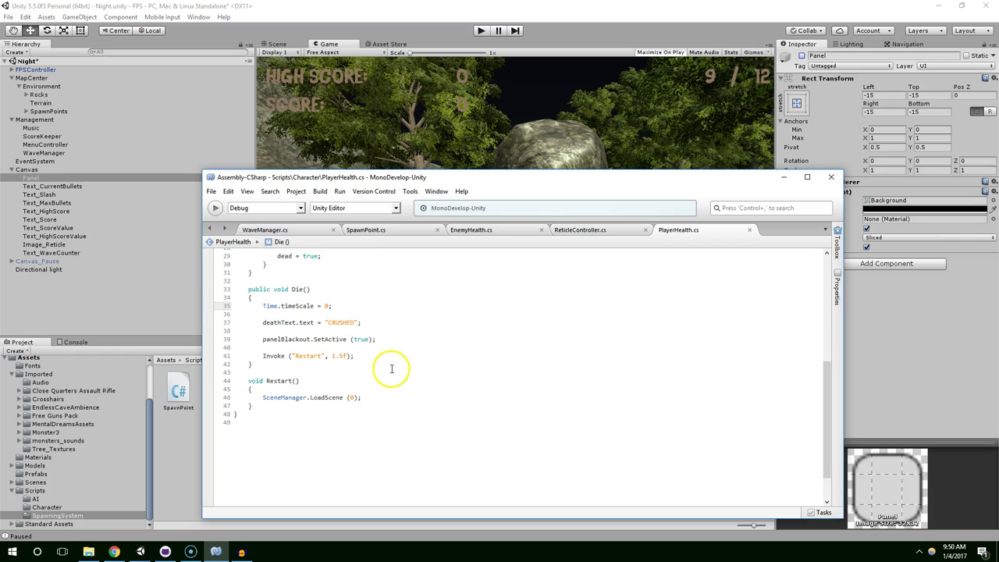
scroll(394, 365, up, 1)
click(405, 6)
click(480, 30)
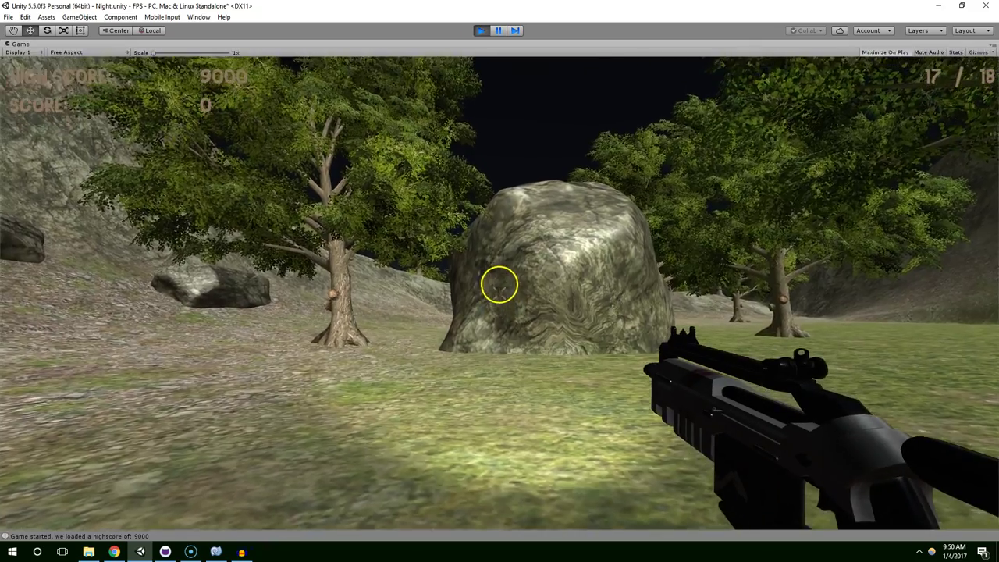
key(Escape)
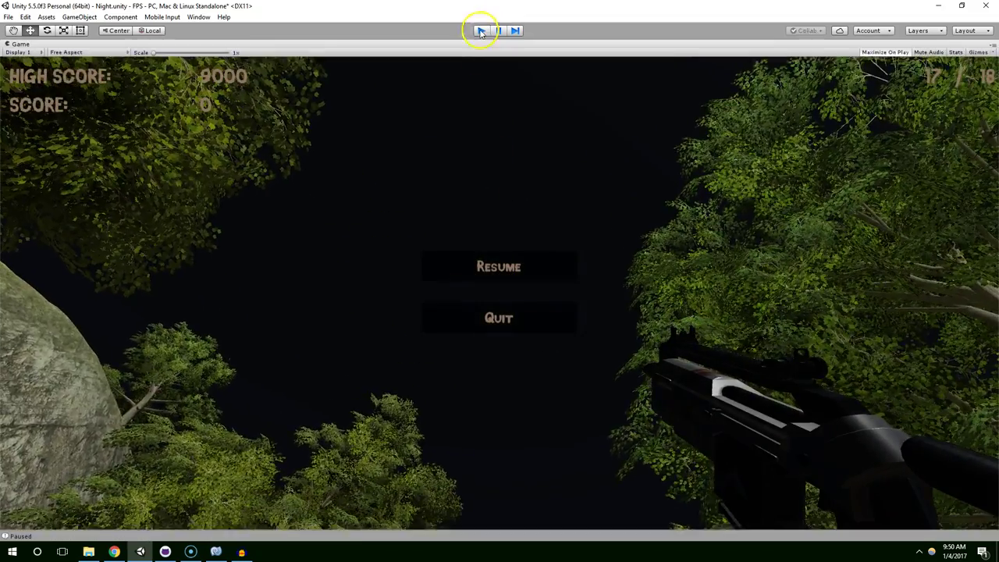
click(481, 30)
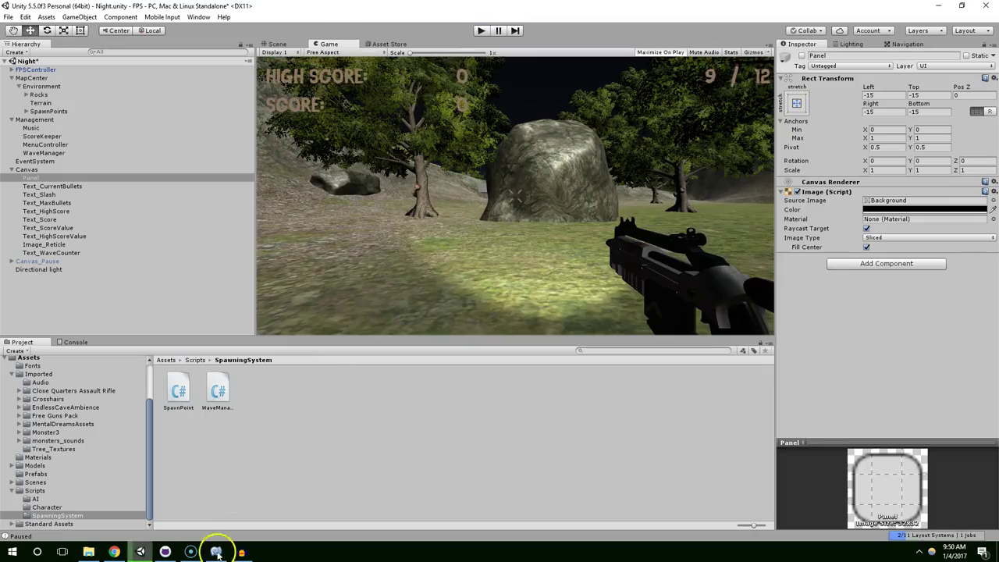
Step: Bring MonoDevelop forward and look through the EnemyHealth, ReticleController and PlayerHealth scripts
click(217, 552)
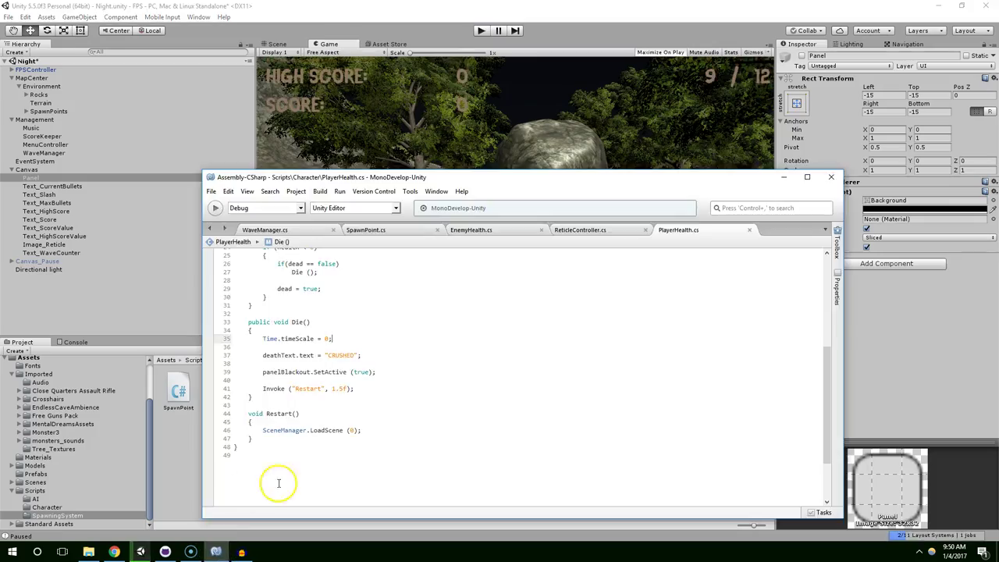
click(485, 231)
click(562, 231)
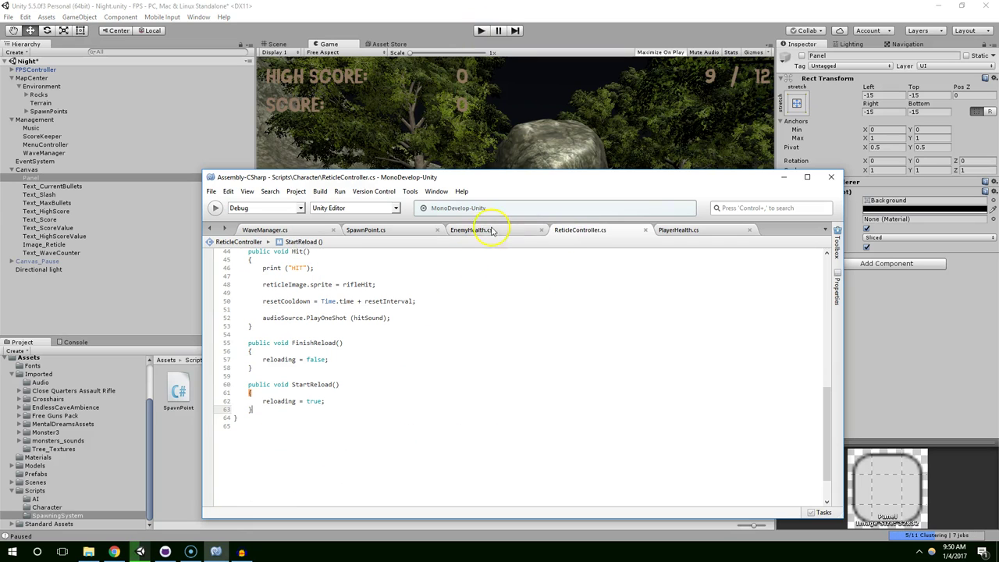
click(714, 231)
scroll(487, 419, down, 2)
scroll(475, 427, down, 1)
scroll(460, 386, up, 4)
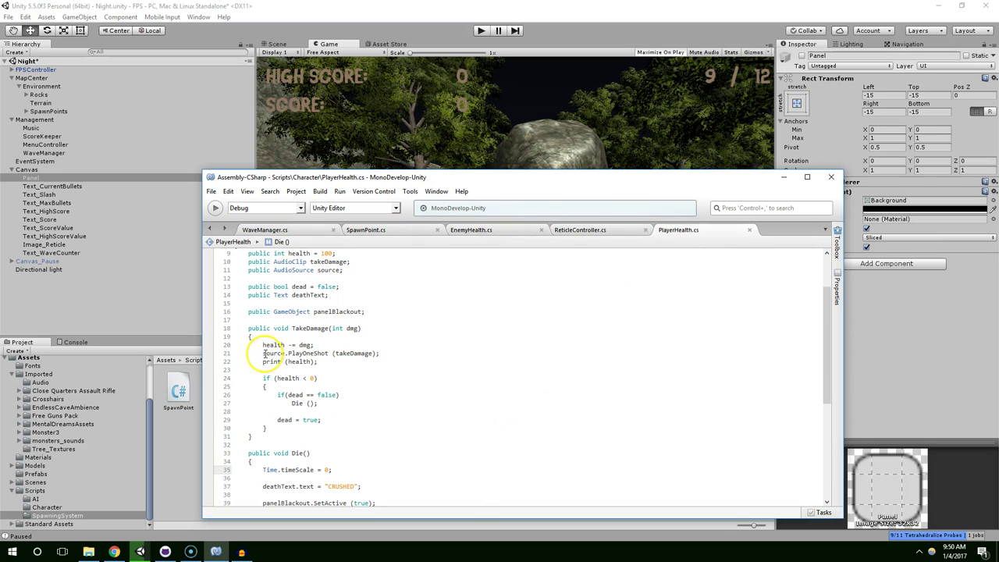
scroll(266, 343, up, 2)
scroll(308, 360, up, 2)
scroll(309, 360, down, 4)
scroll(346, 357, down, 4)
Step: Search the project types for 'type:movement' and highlight the AxonMovement result
key(ctrl+comma)
text(type:)
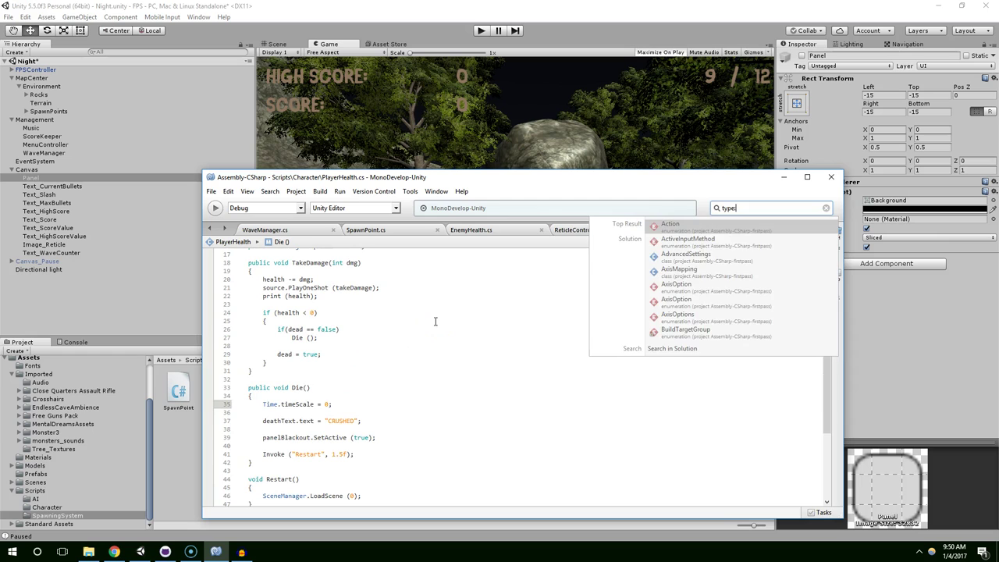
text(ax)
key(BackSpace)
key(BackSpace)
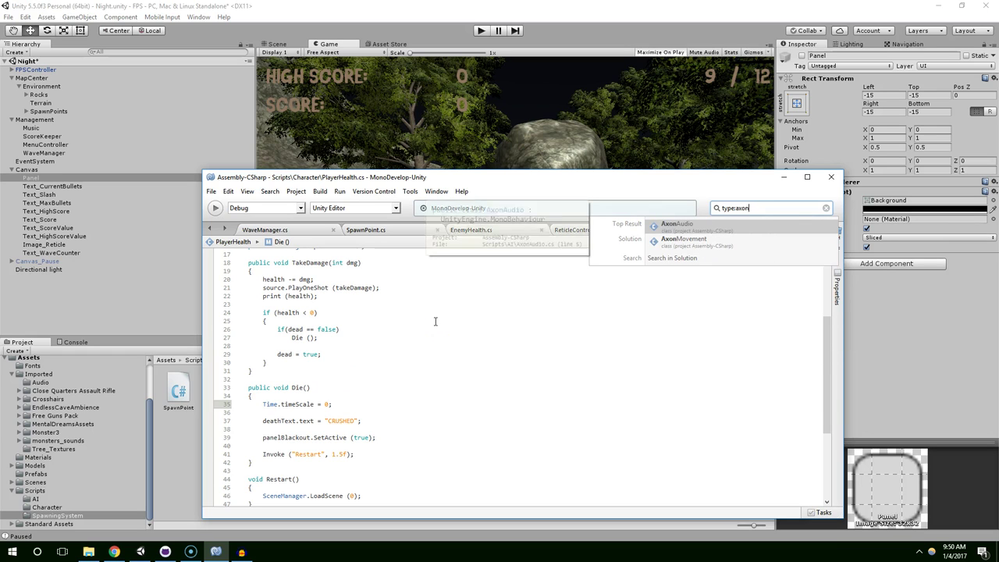
text(ene)
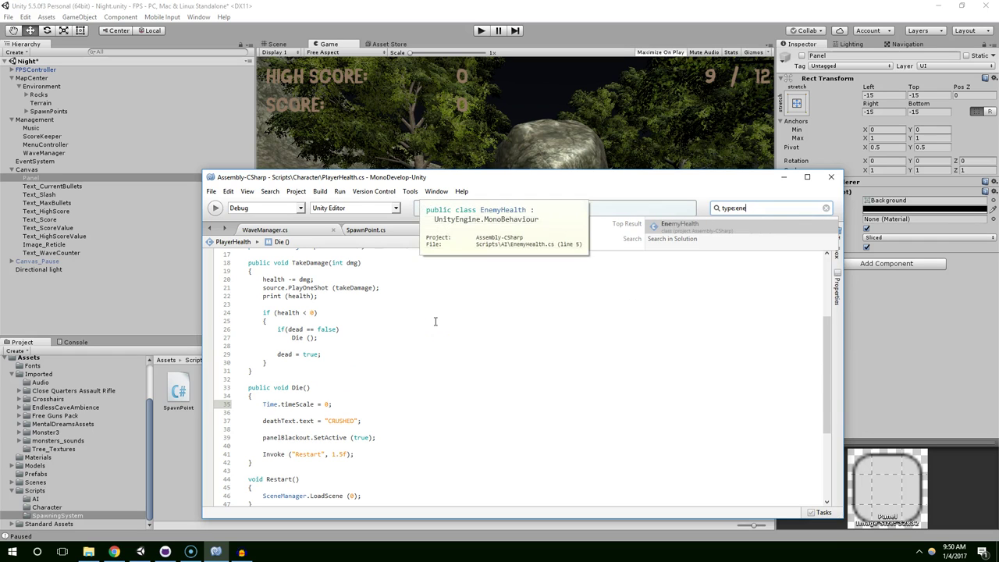
key(BackSpace)
key(BackSpace)
key(BackSpace)
text(movement)
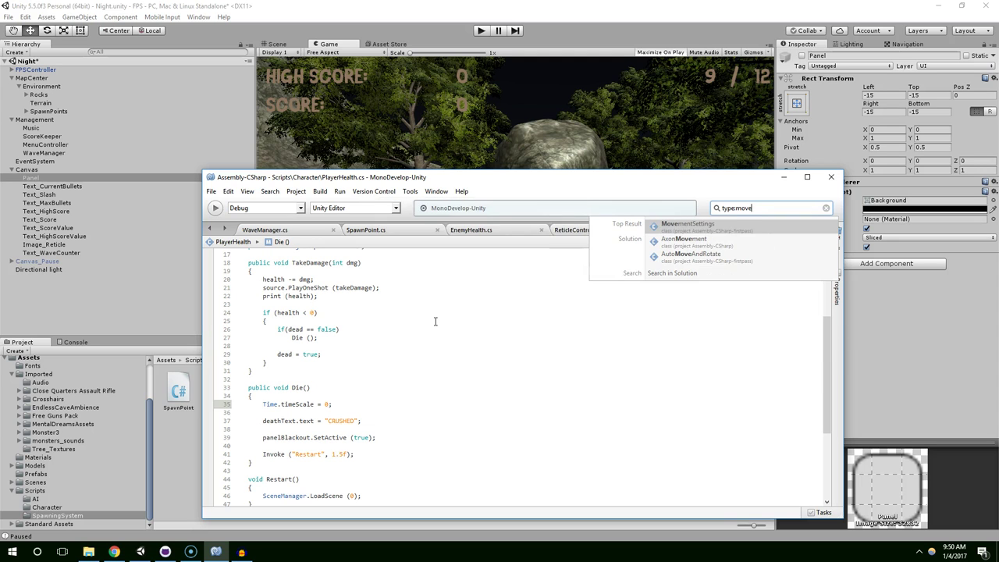
key(Down)
Step: Open the AxonMovement script and review its Attack() method
key(Return)
scroll(446, 335, down, 5)
scroll(430, 336, down, 5)
scroll(440, 339, down, 4)
scroll(441, 340, down, 2)
scroll(482, 348, down, 6)
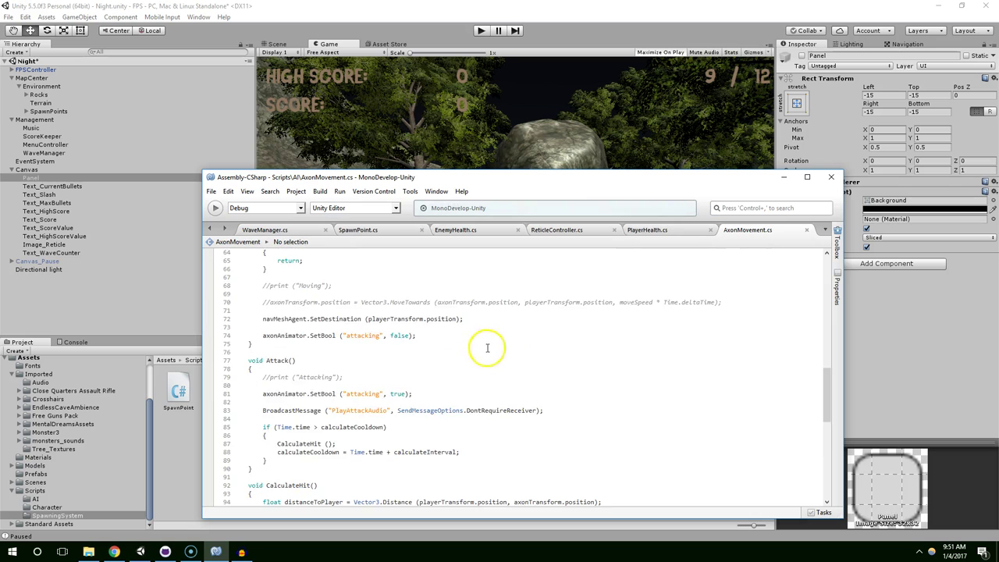
scroll(457, 346, down, 2)
drag(250, 297, 338, 400)
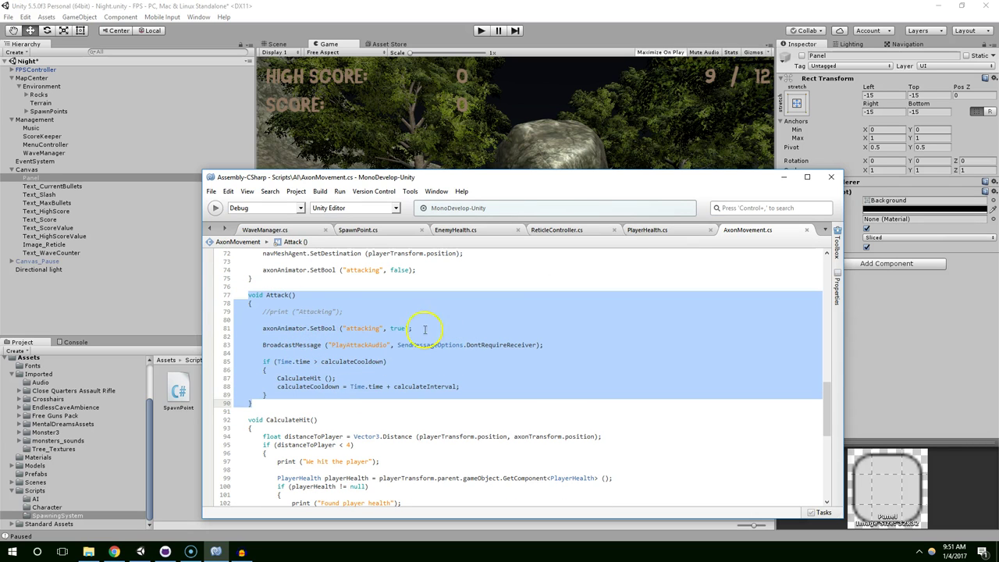
click(300, 344)
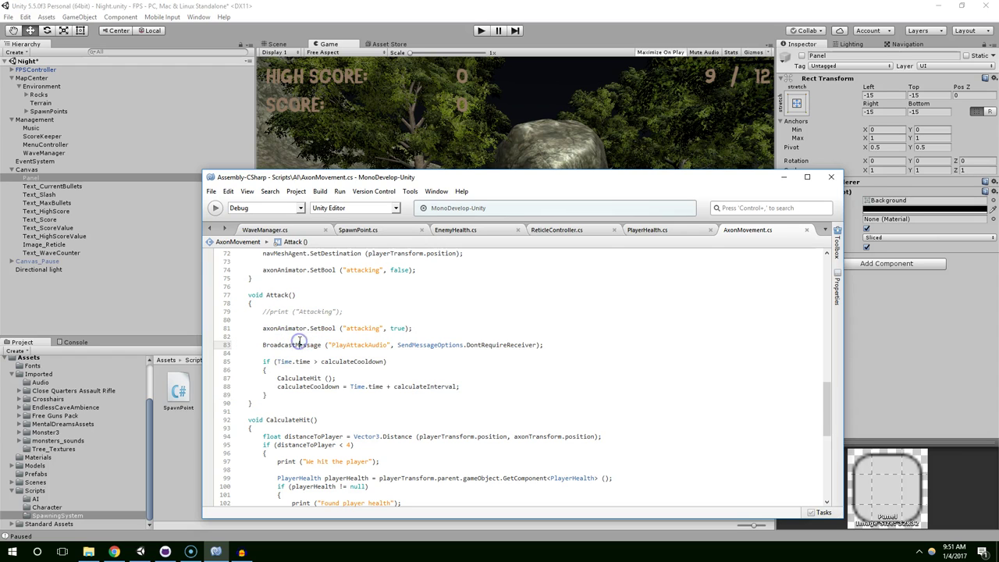
Step: Check line 83's BroadcastMessage, adjust the TakeDamage amount on line 103, and start the Unity playtest
drag(263, 344, 489, 344)
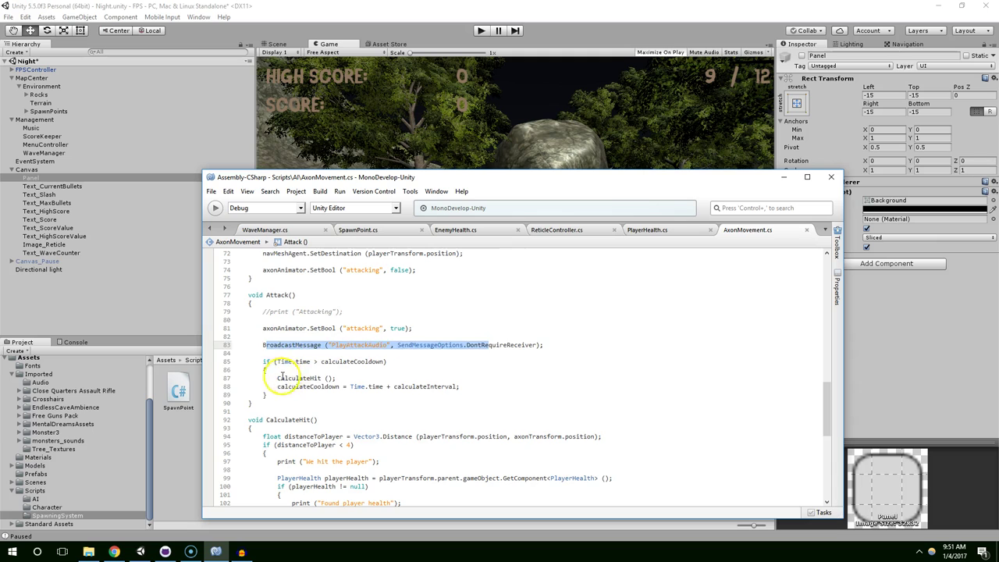
drag(278, 378, 336, 378)
scroll(339, 379, down, 4)
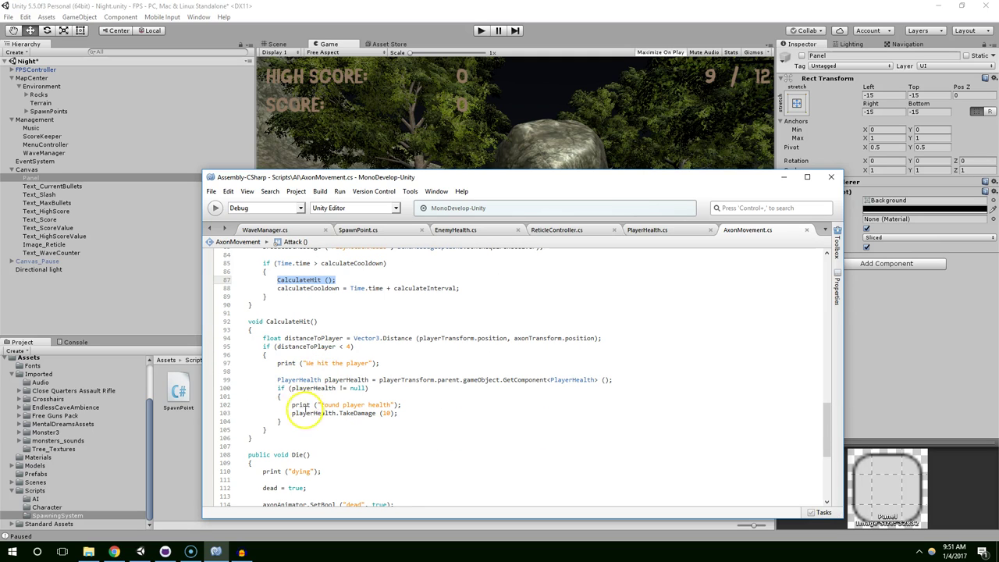
drag(295, 414, 409, 415)
click(391, 412)
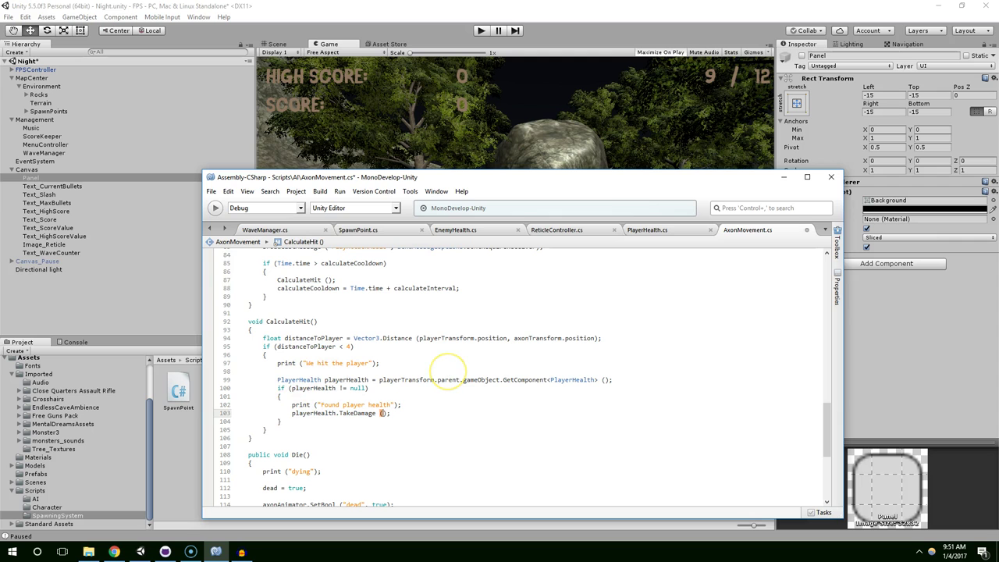
text(40)
click(480, 30)
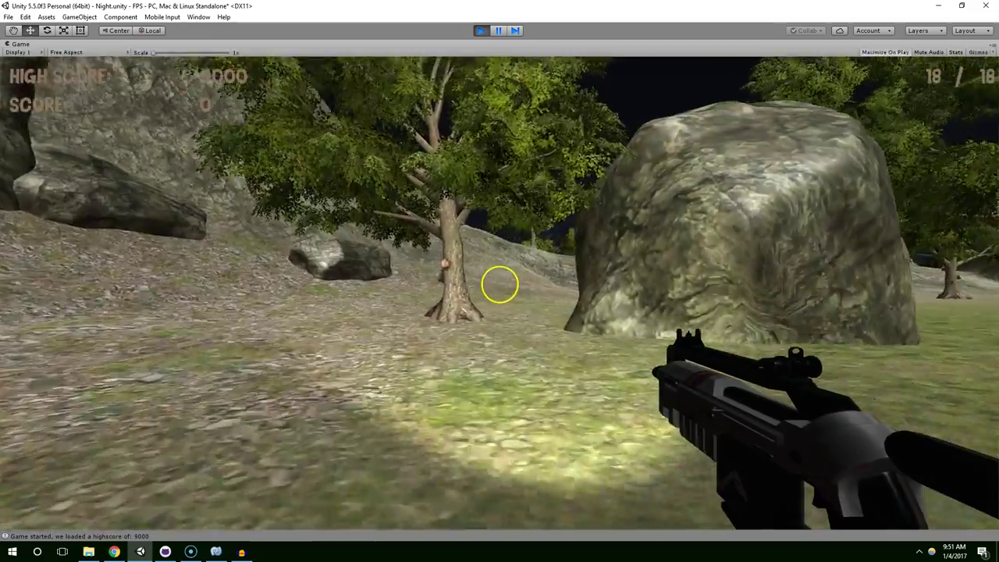
Step: Walk forward until the Axon kills the player, then read the panelBlackout error in the Console
key(w)
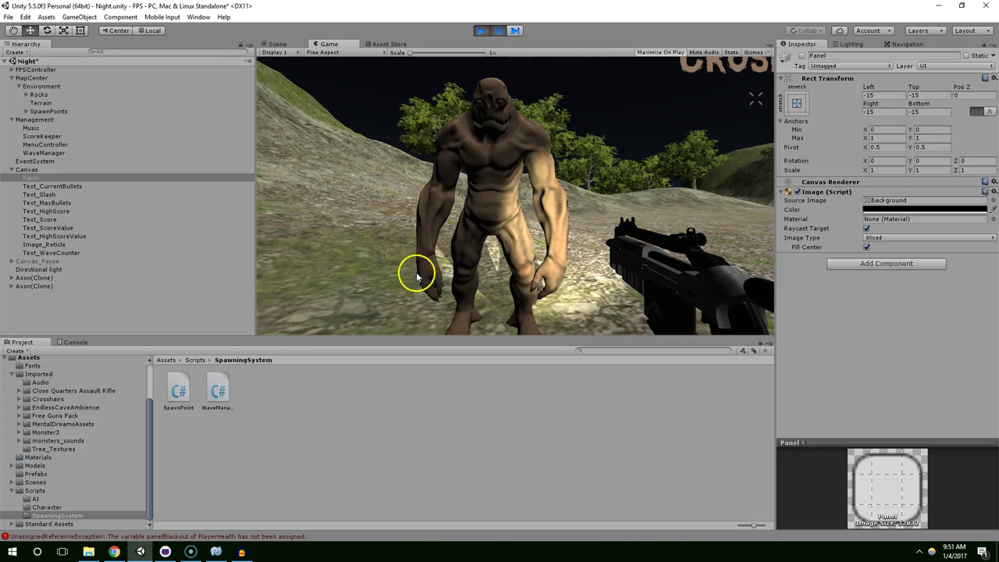
click(153, 537)
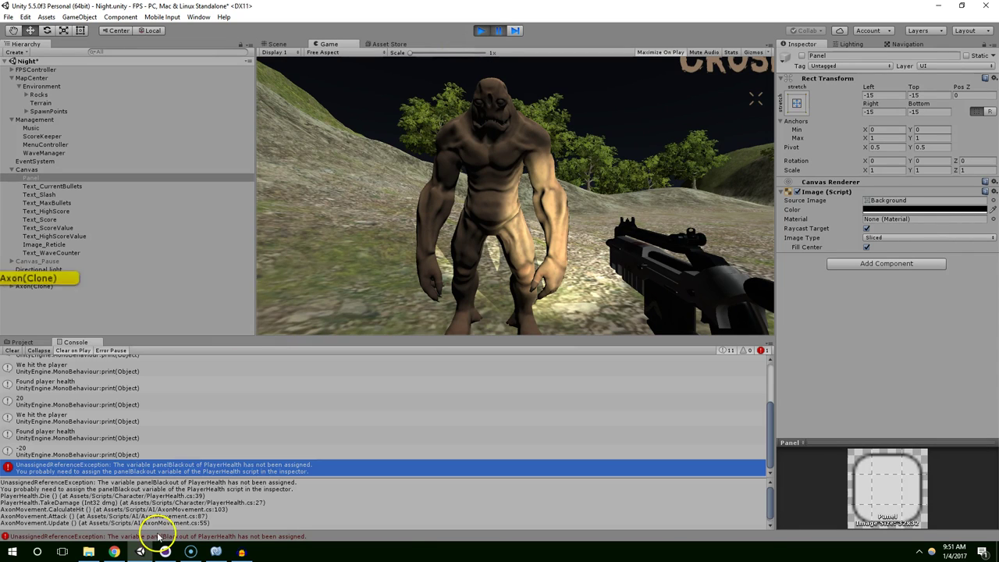
Step: Stop the game and drag Panel_Blackout into FPSController's Player Health Panel Blackout field
click(481, 31)
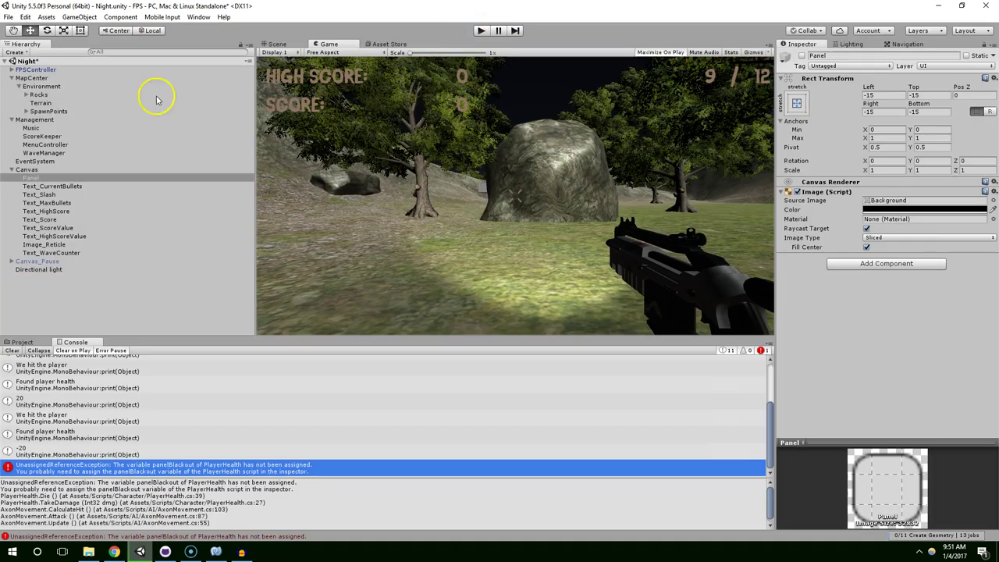
click(30, 70)
scroll(899, 319, down, 1)
scroll(892, 320, down, 5)
scroll(892, 314, down, 4)
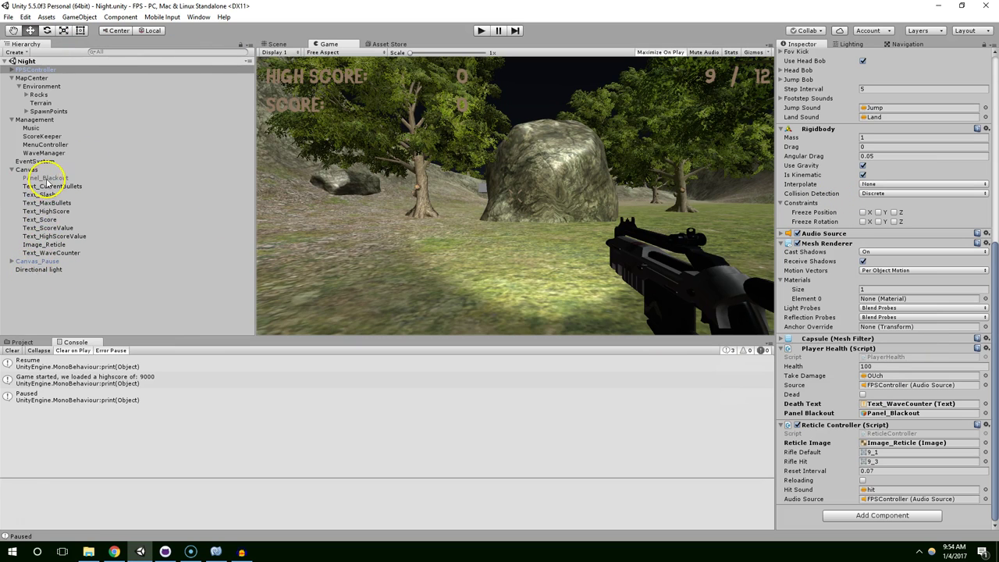
drag(47, 180, 890, 396)
Step: Play again, walk toward the two enemies until crushed, pause with Escape, then stop
click(482, 30)
key(w)
key(w)
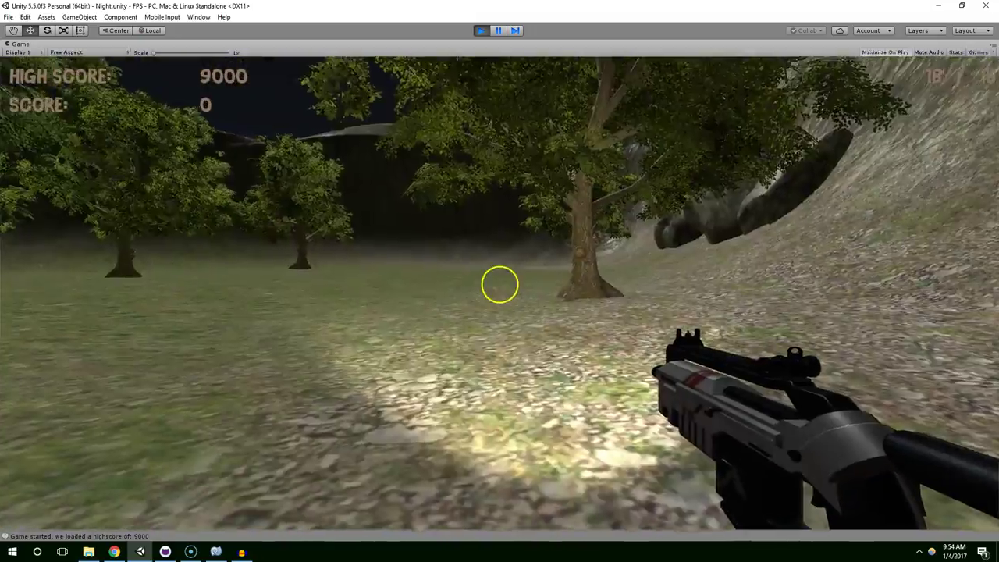
key(w)
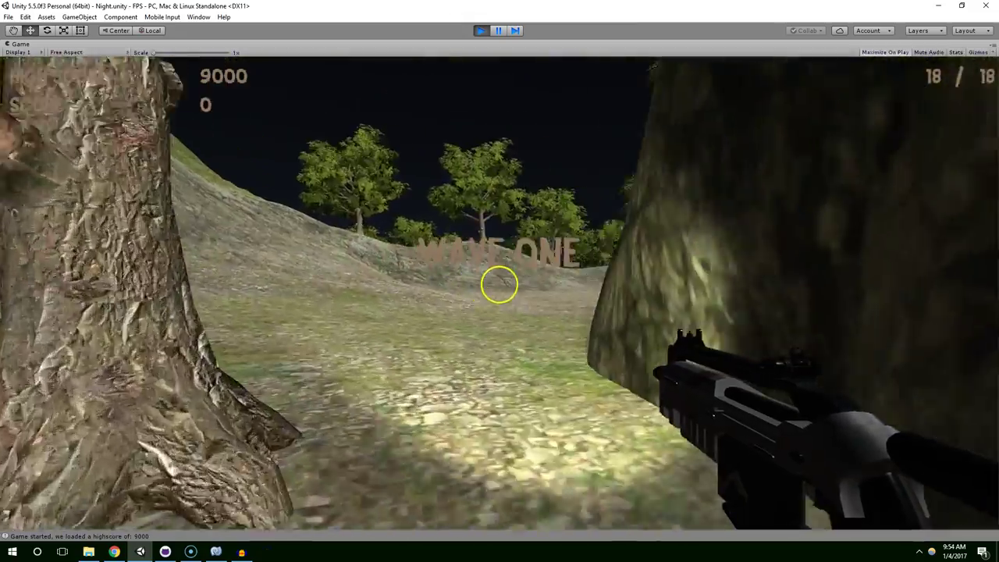
key(w)
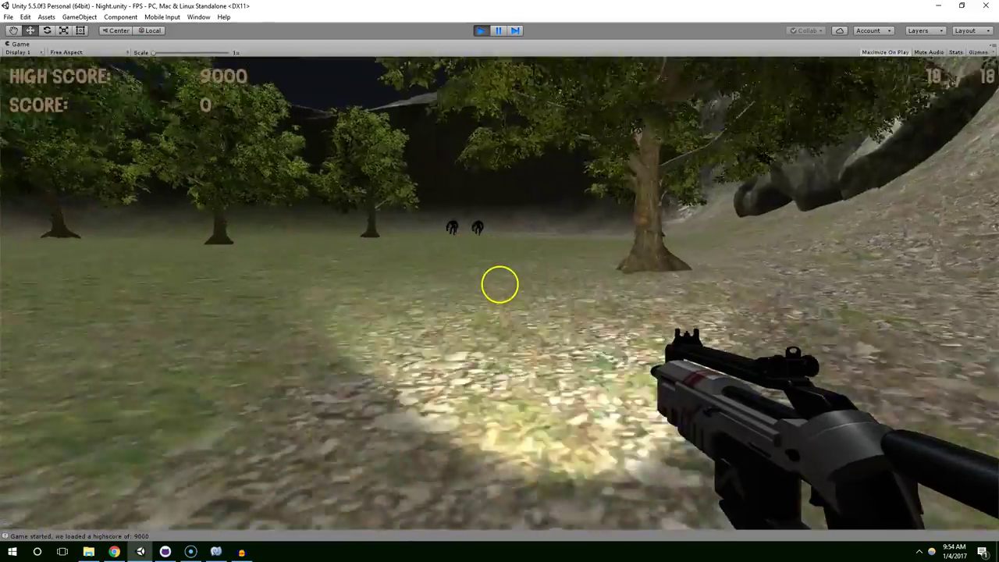
key(w)
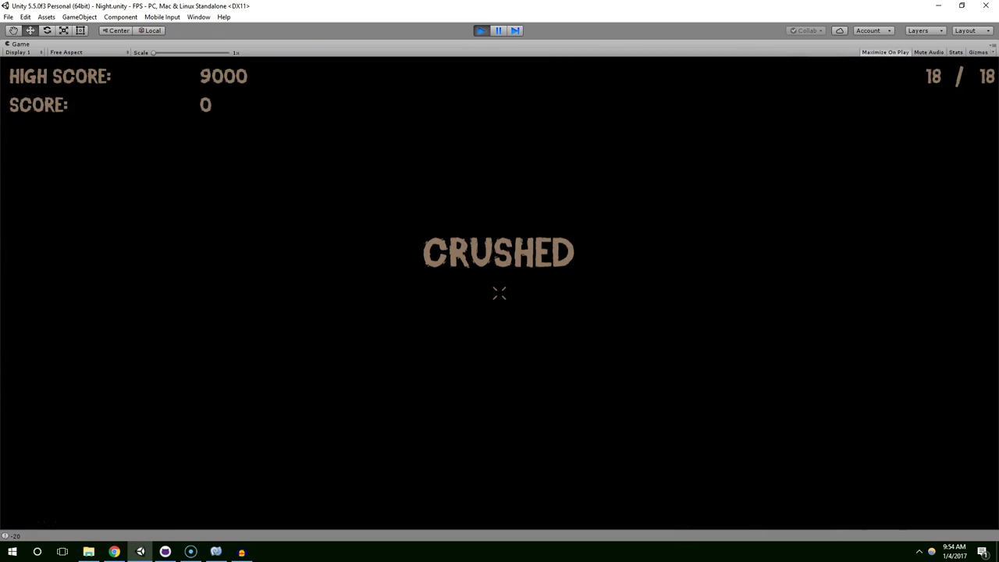
key(Escape)
click(480, 30)
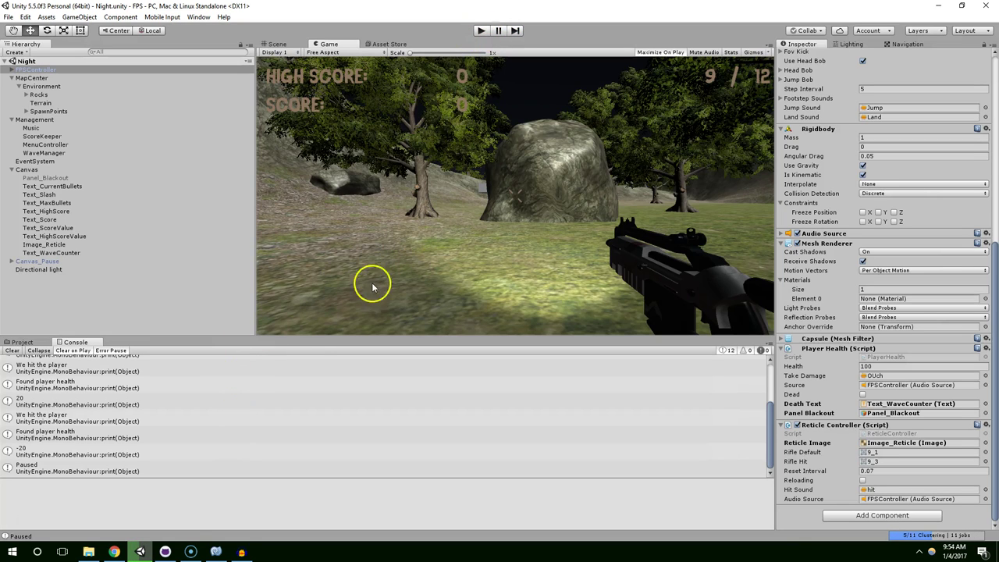
Step: Bring MonoDevelop forward and look over the EnemyHealth script
click(215, 552)
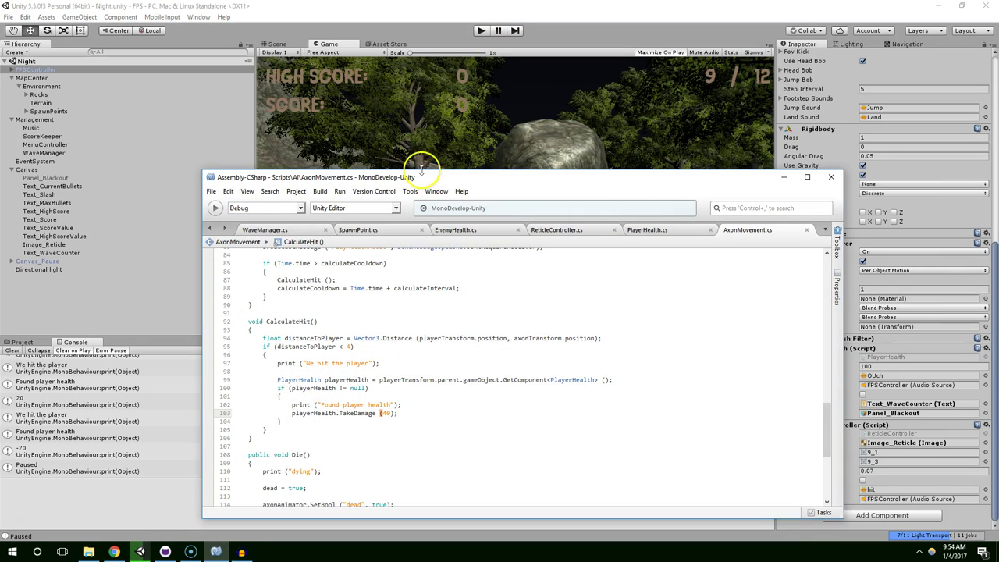
drag(423, 174, 340, 114)
scroll(448, 283, down, 2)
scroll(459, 254, up, 4)
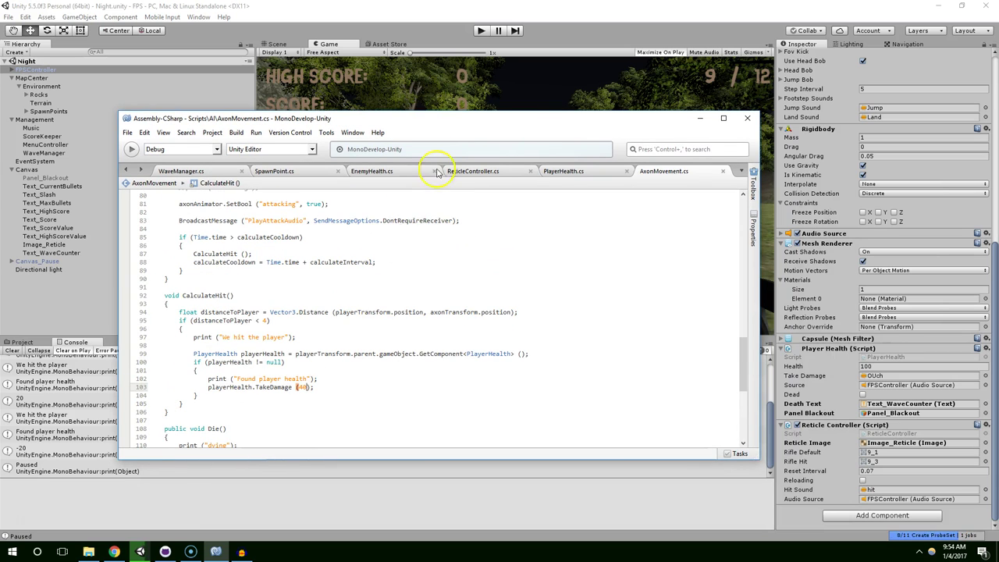
click(394, 170)
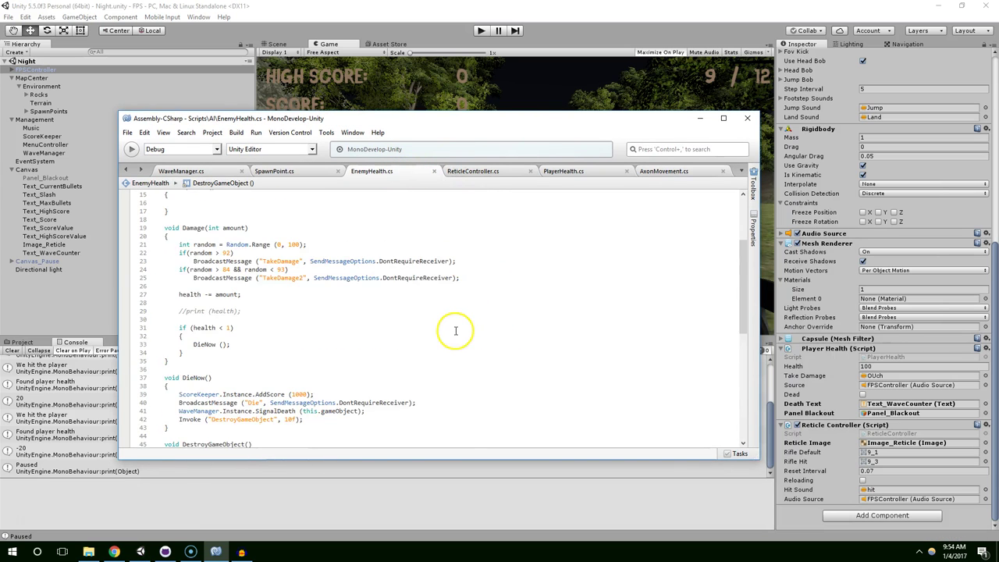
scroll(452, 320, down, 2)
scroll(413, 312, down, 1)
scroll(417, 315, up, 2)
scroll(418, 315, up, 1)
scroll(418, 315, up, 2)
scroll(417, 315, up, 4)
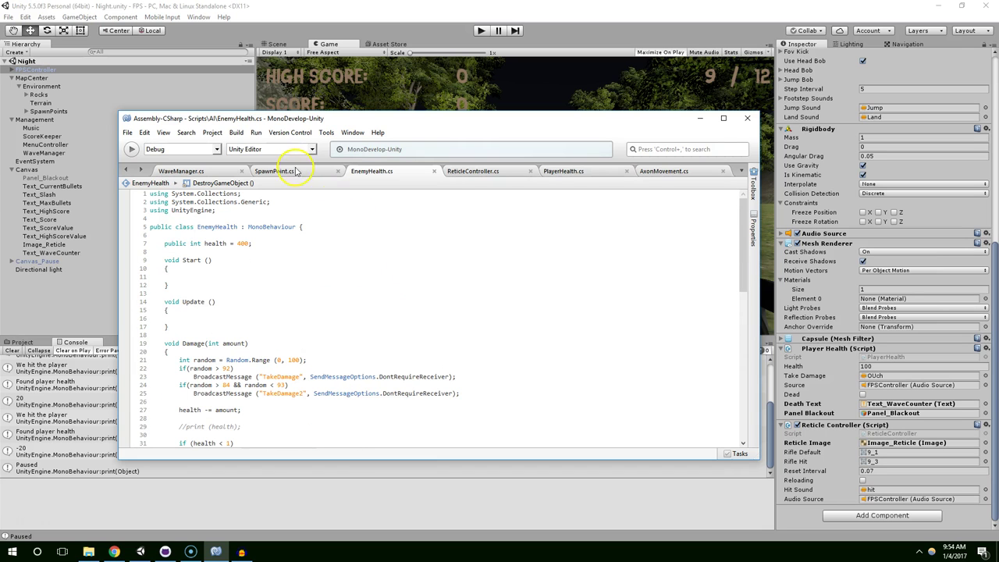
Step: Review the PlayAttackAudio broadcast in AxonMovement's Attack() method
click(670, 173)
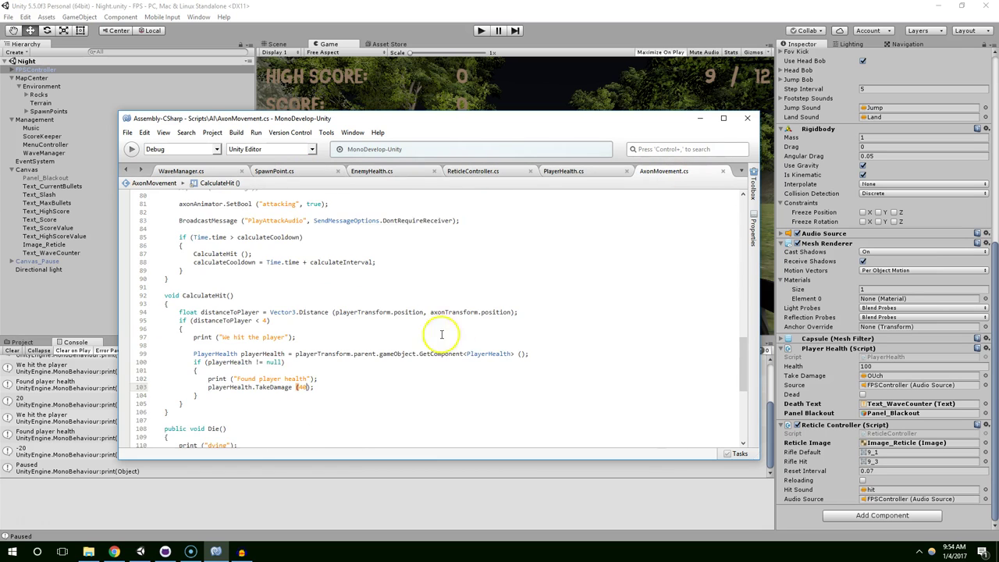
scroll(412, 334, down, 1)
scroll(430, 358, down, 1)
scroll(346, 297, down, 2)
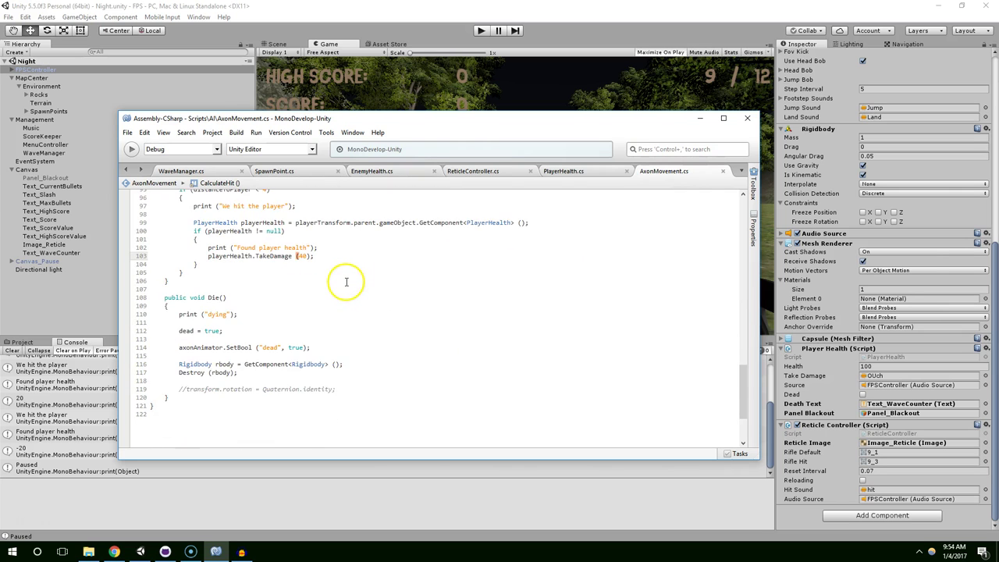
scroll(346, 282, up, 2)
scroll(345, 282, up, 3)
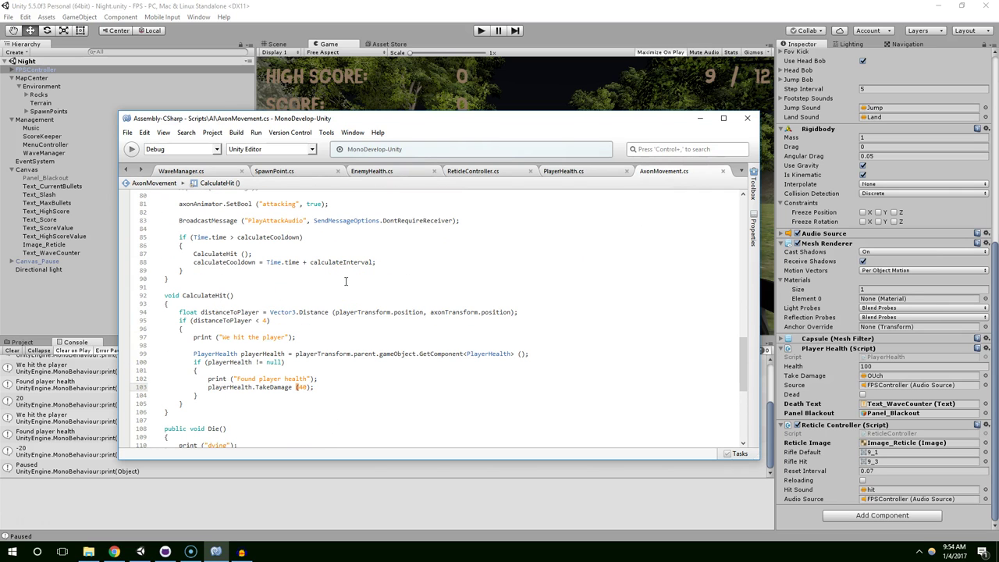
scroll(345, 281, up, 2)
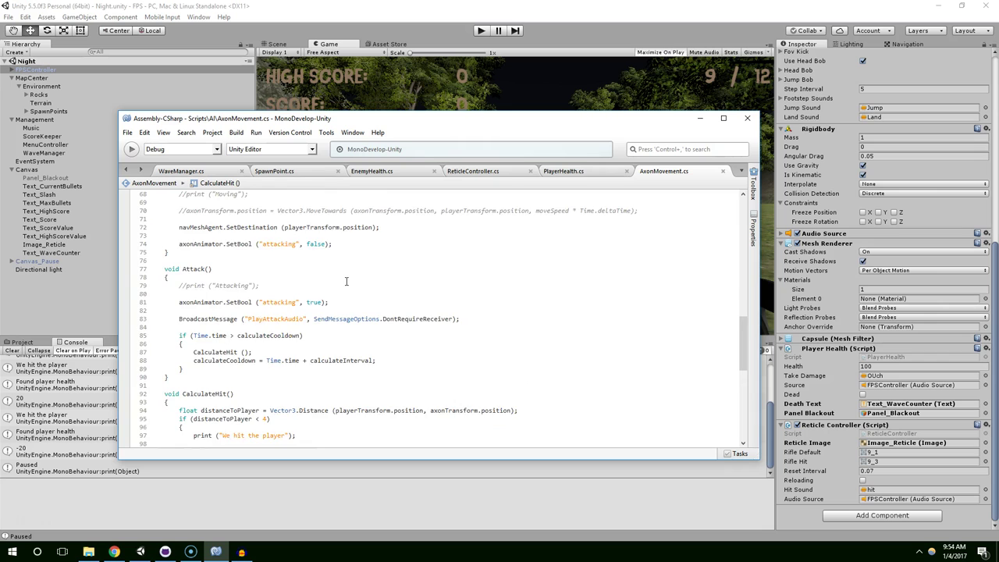
scroll(346, 281, up, 6)
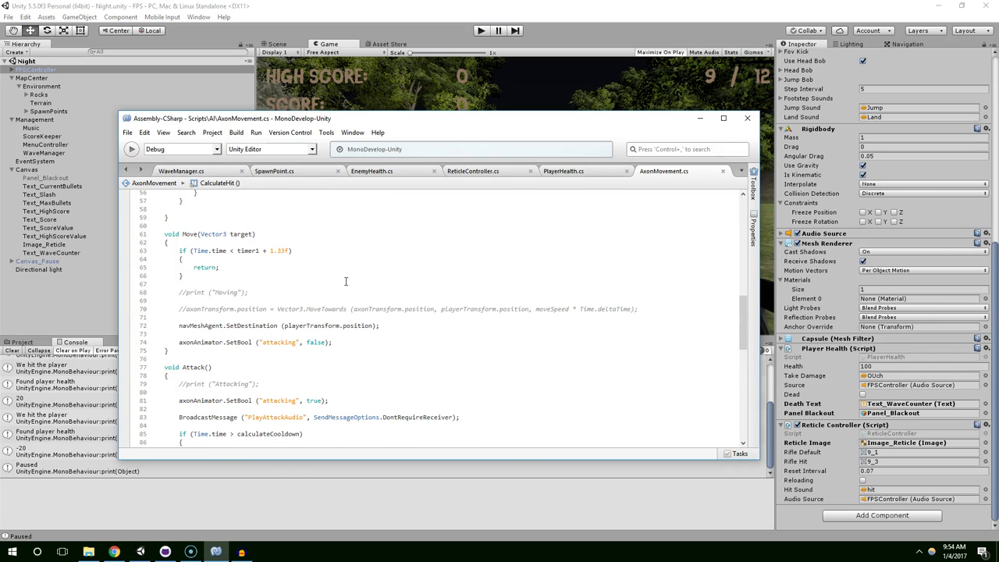
drag(179, 416, 311, 416)
scroll(321, 412, down, 1)
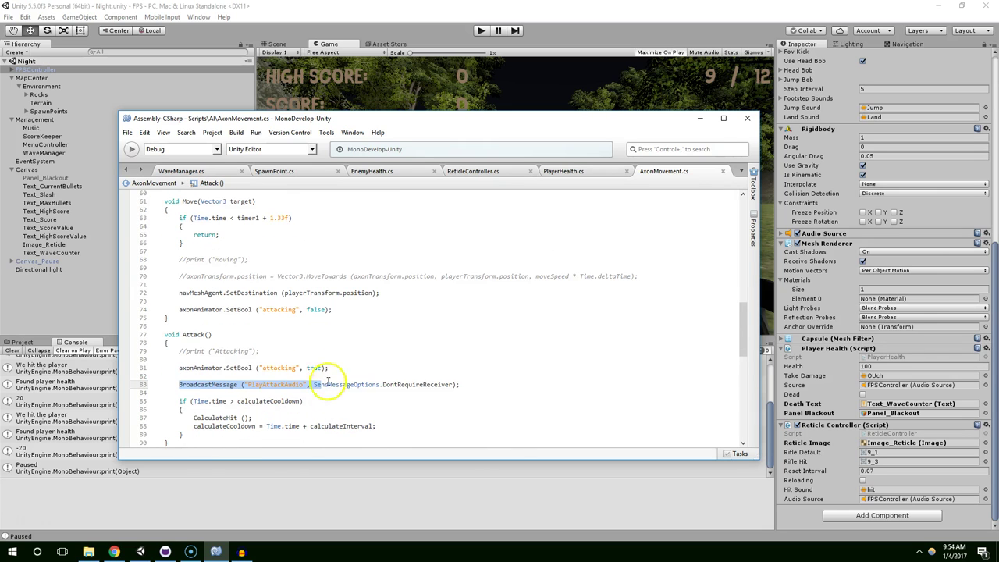
scroll(336, 367, down, 2)
scroll(336, 364, up, 2)
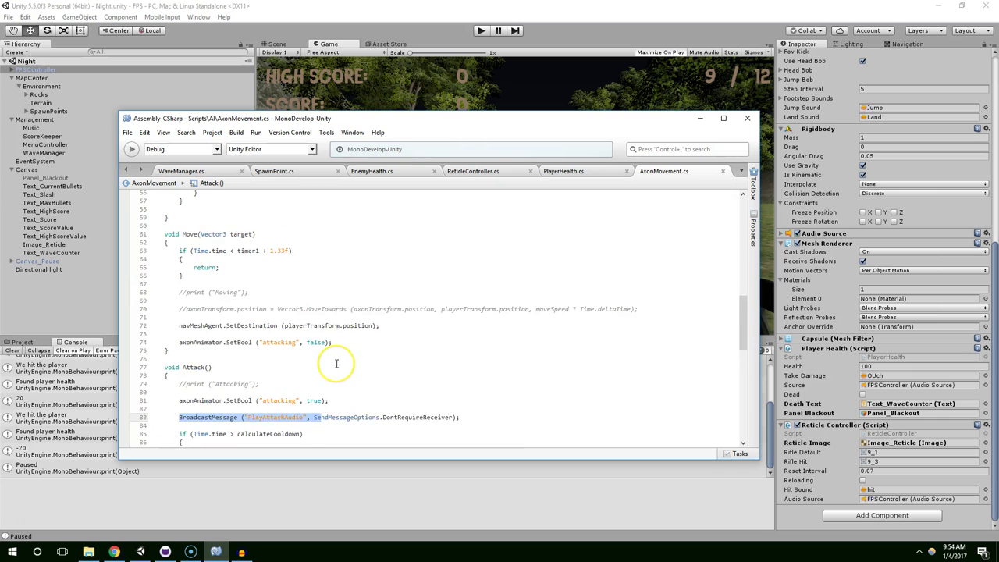
scroll(336, 364, up, 3)
scroll(337, 364, up, 3)
scroll(337, 364, up, 1)
scroll(336, 364, up, 4)
Step: Examine the CalculateHit call and its calculateInterval timing
scroll(337, 363, down, 1)
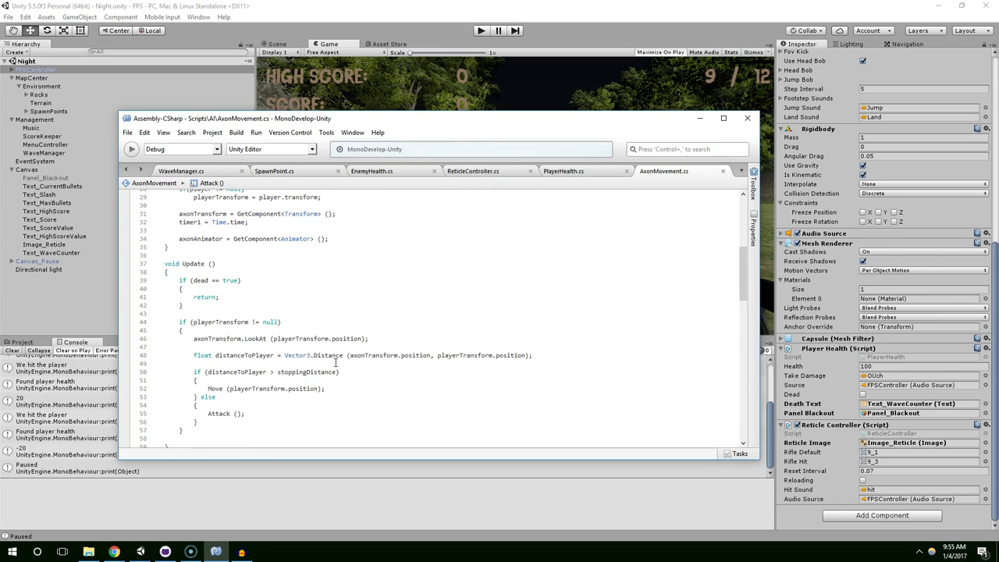
scroll(336, 362, down, 10)
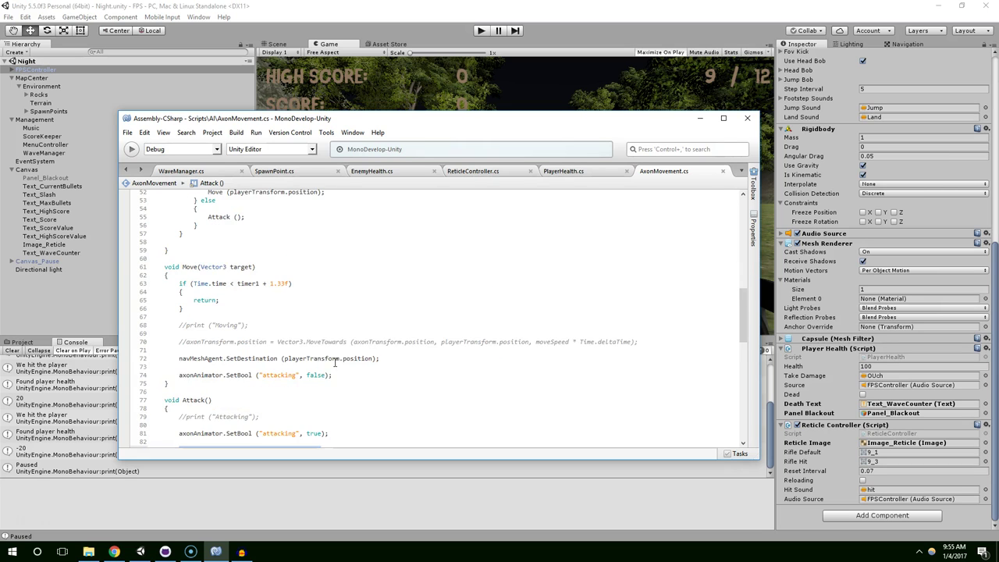
scroll(335, 362, down, 1)
scroll(335, 362, down, 1)
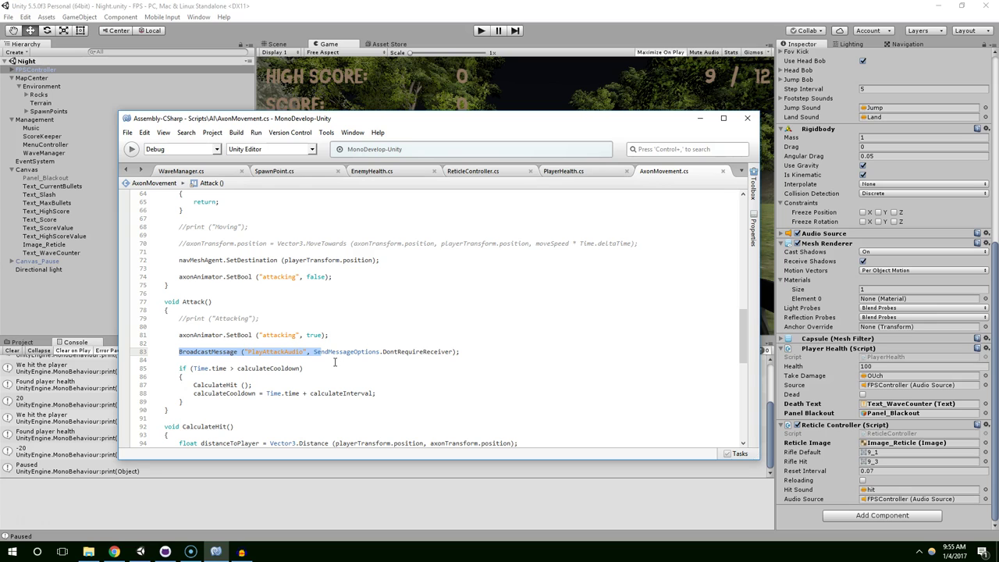
scroll(335, 362, down, 1)
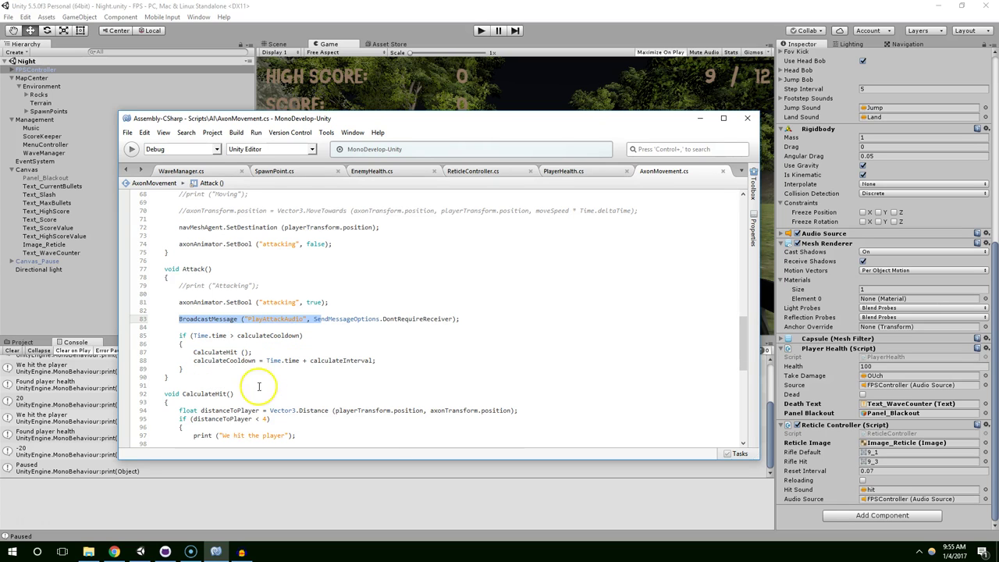
drag(194, 361, 364, 361)
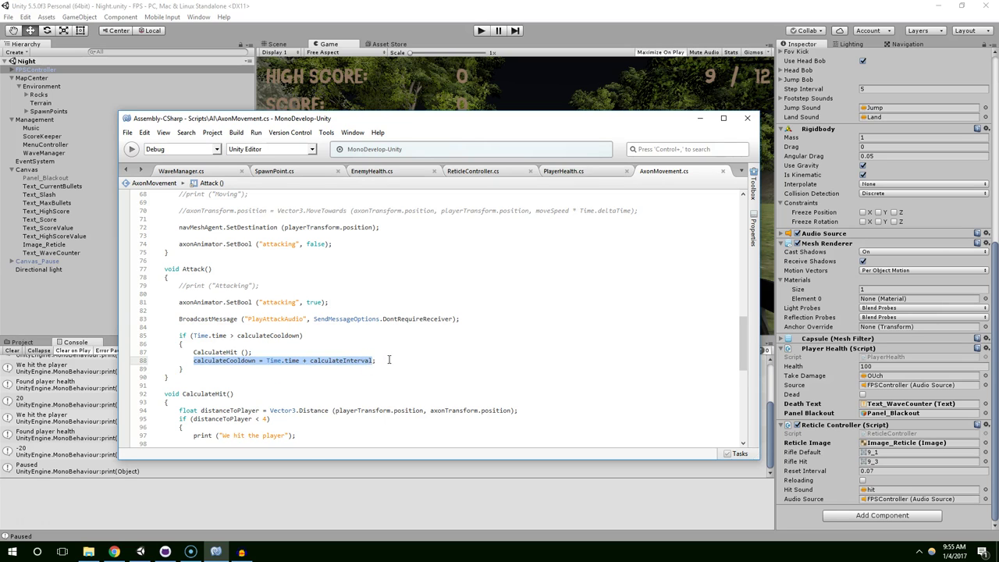
scroll(389, 360, up, 1)
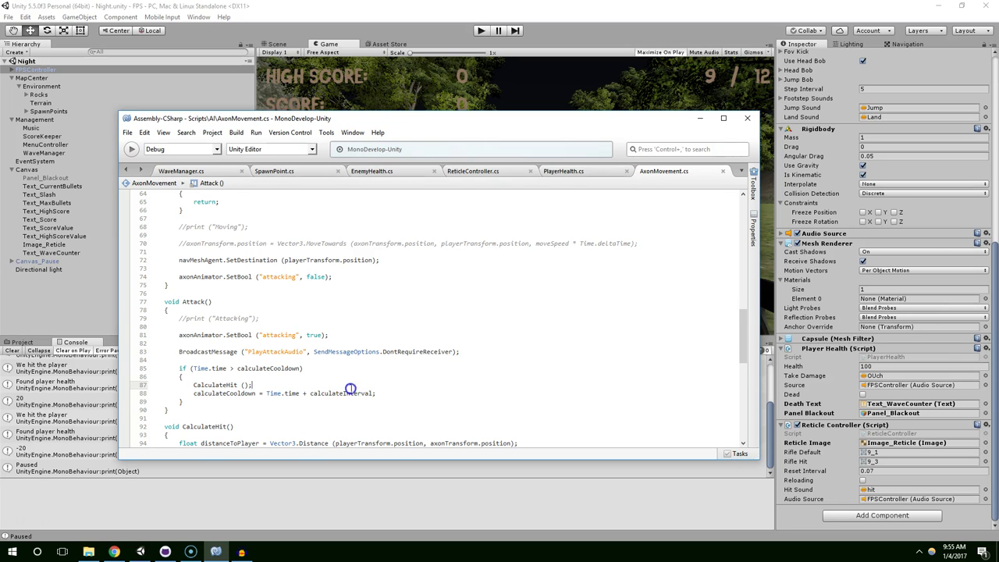
double_click(349, 392)
click(278, 386)
click(258, 385)
scroll(278, 362, down, 1)
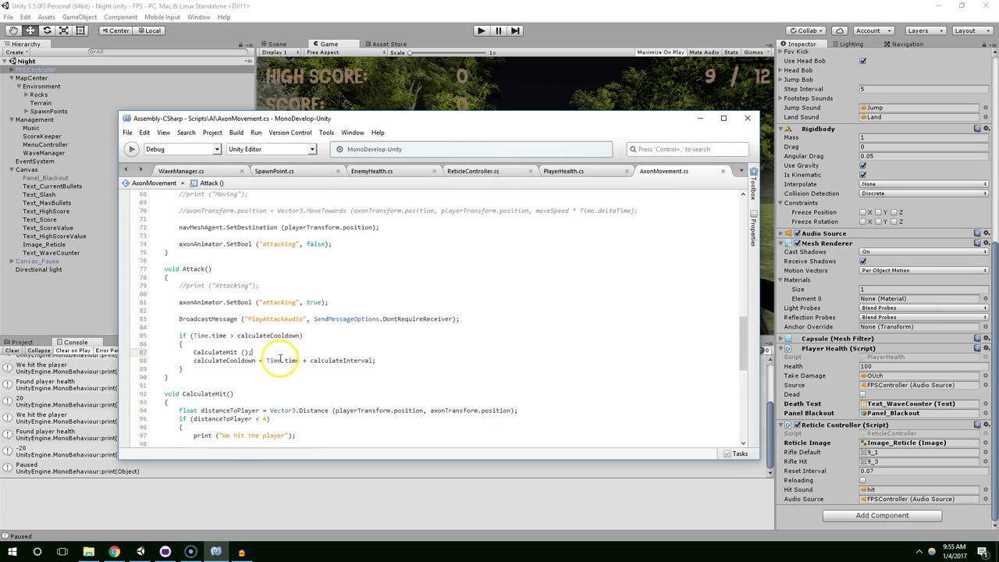
scroll(279, 359, up, 2)
scroll(235, 335, up, 3)
scroll(235, 338, up, 4)
scroll(230, 340, up, 4)
scroll(225, 343, up, 1)
Step: Extend Update's dead check to also return early when Time.timeScale == 0
click(216, 367)
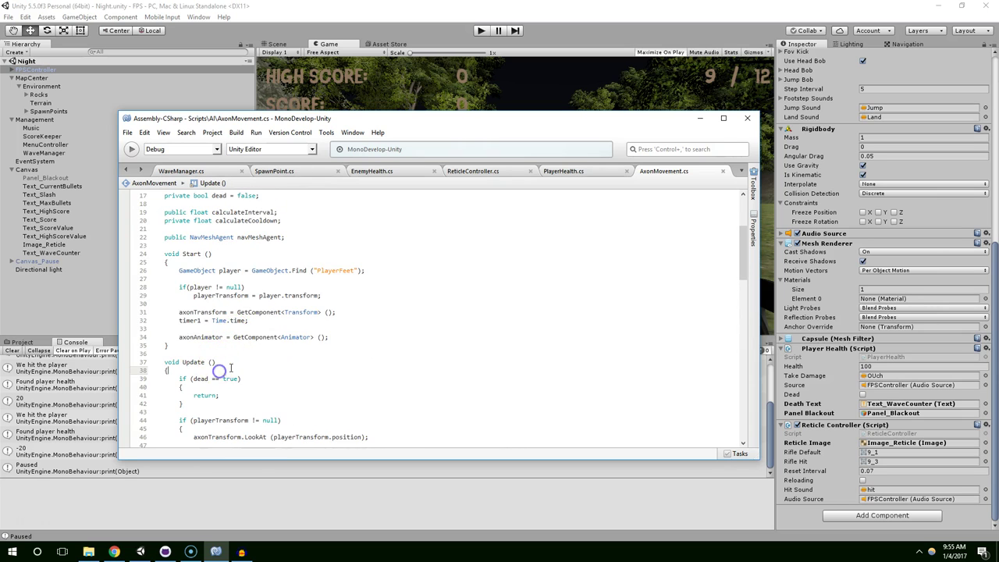
scroll(260, 367, down, 2)
click(239, 313)
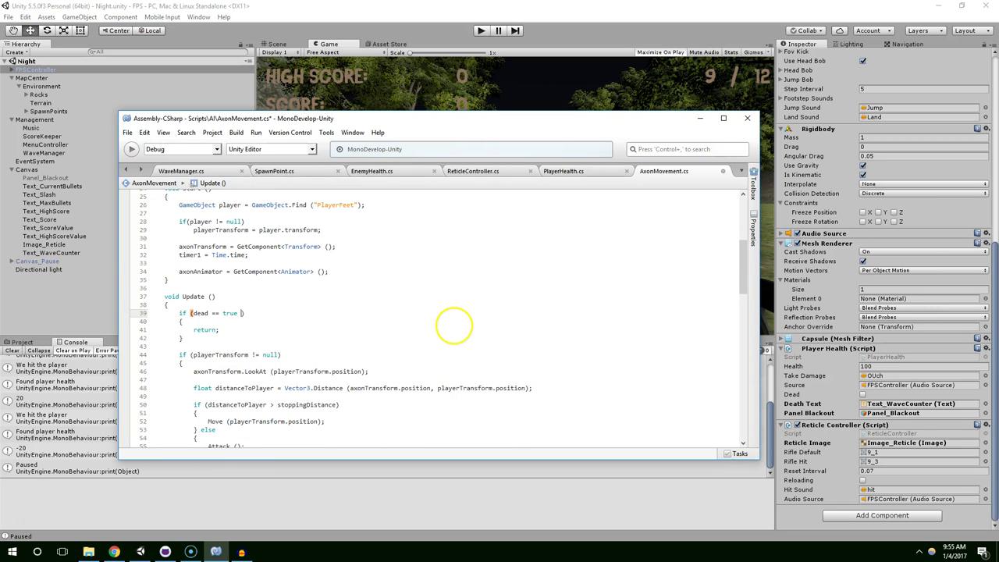
key(ctrl+z)
key(ctrl+y)
text(Time.times =)
Step: Review the new early-return block and the Move and Attack calls in Update
scroll(397, 328, down, 1)
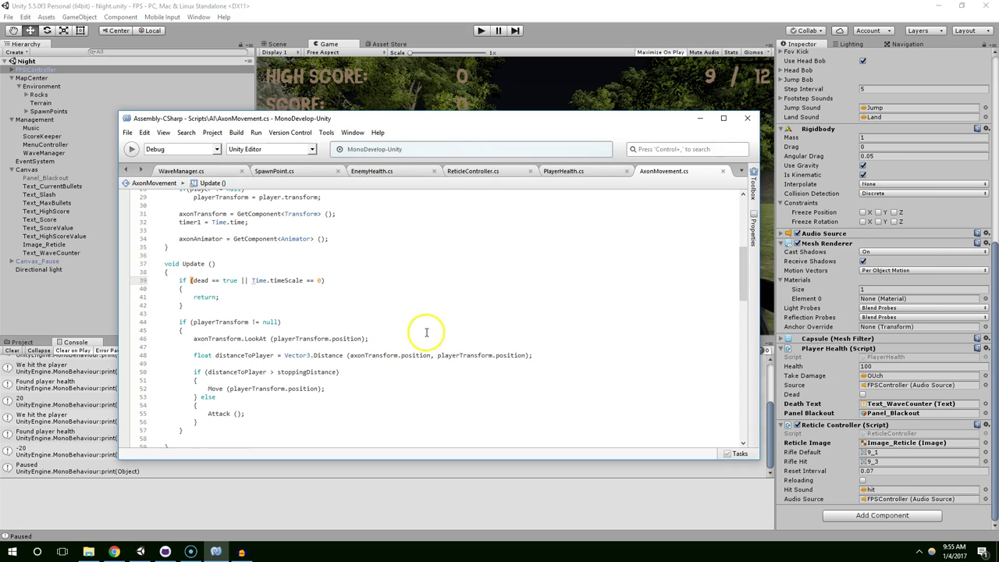
drag(175, 280, 372, 282)
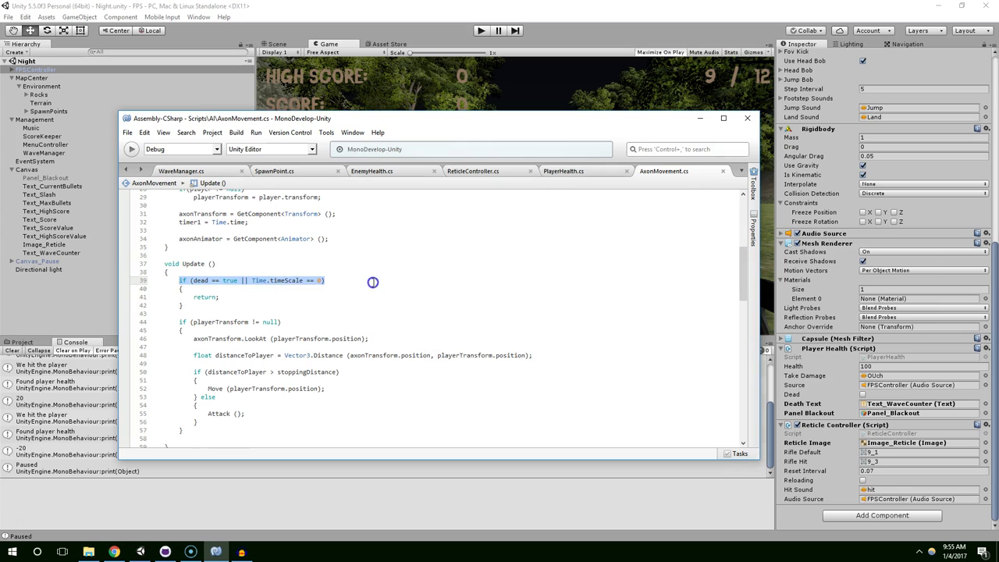
drag(161, 283, 201, 307)
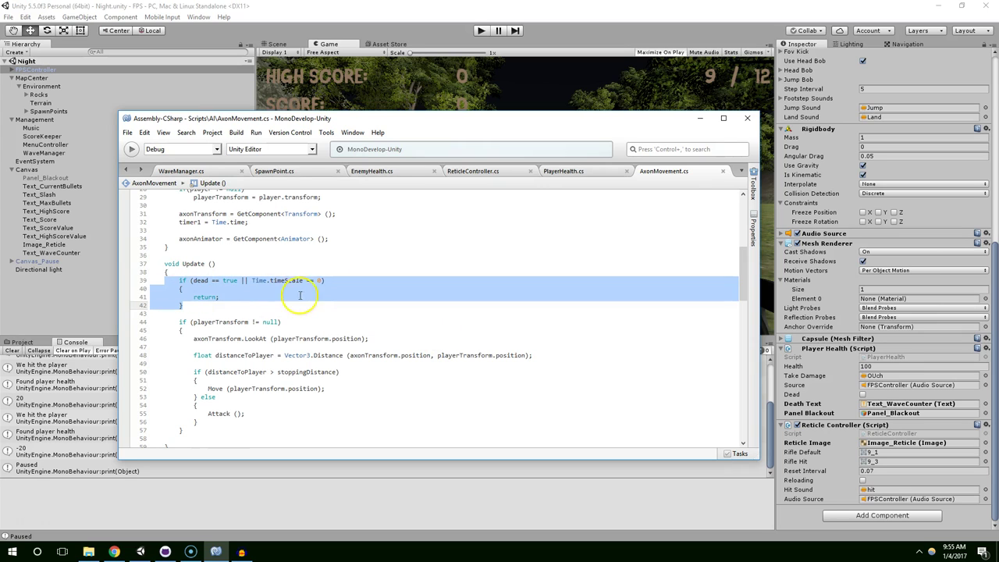
scroll(321, 328, down, 2)
drag(177, 257, 247, 361)
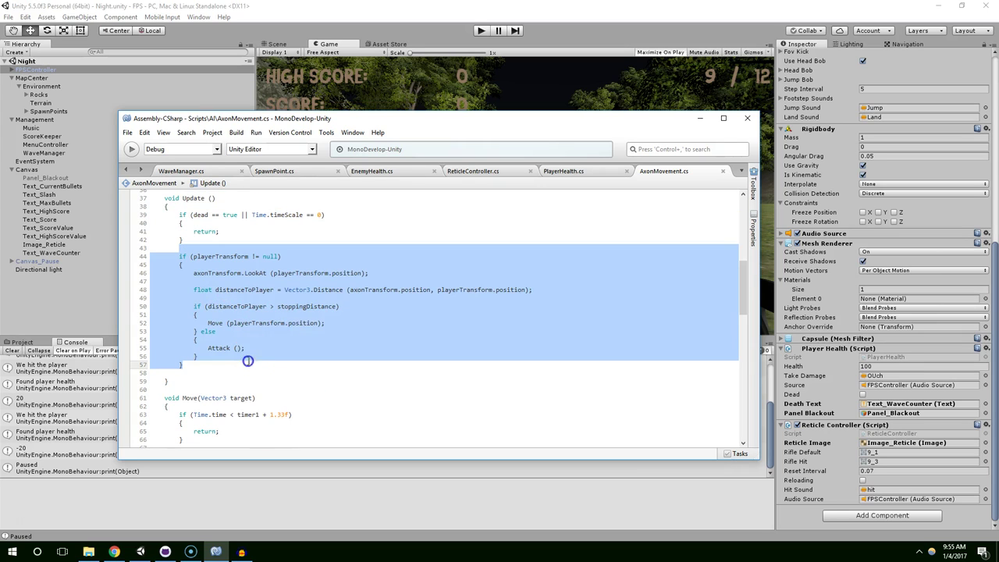
click(298, 335)
drag(208, 324, 325, 323)
drag(208, 349, 281, 356)
click(281, 356)
Step: Playtest until crushed, choose Resume on the pause panel, then inspect MenuControl.Resume's NullReferenceException
click(408, 16)
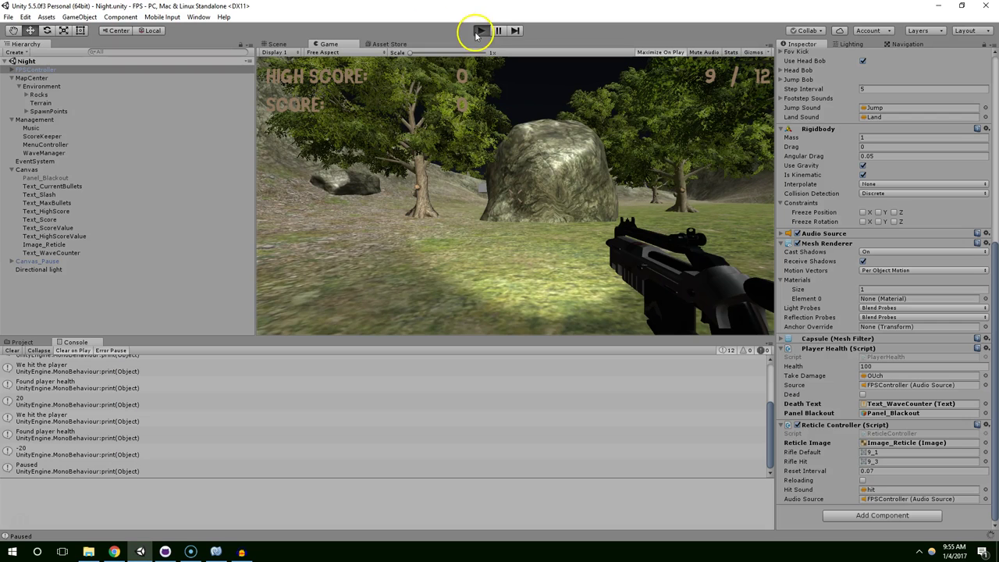
click(479, 32)
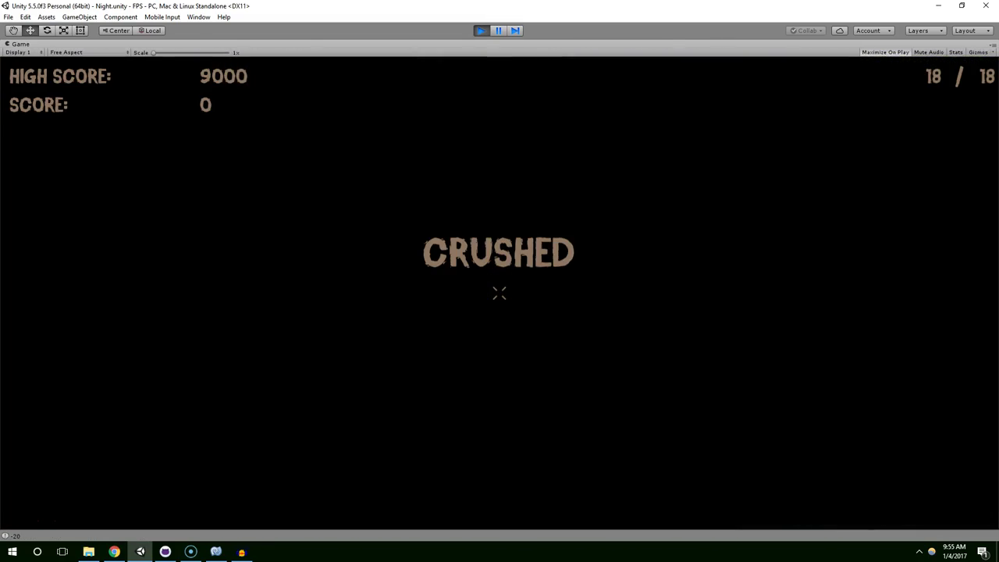
key(Escape)
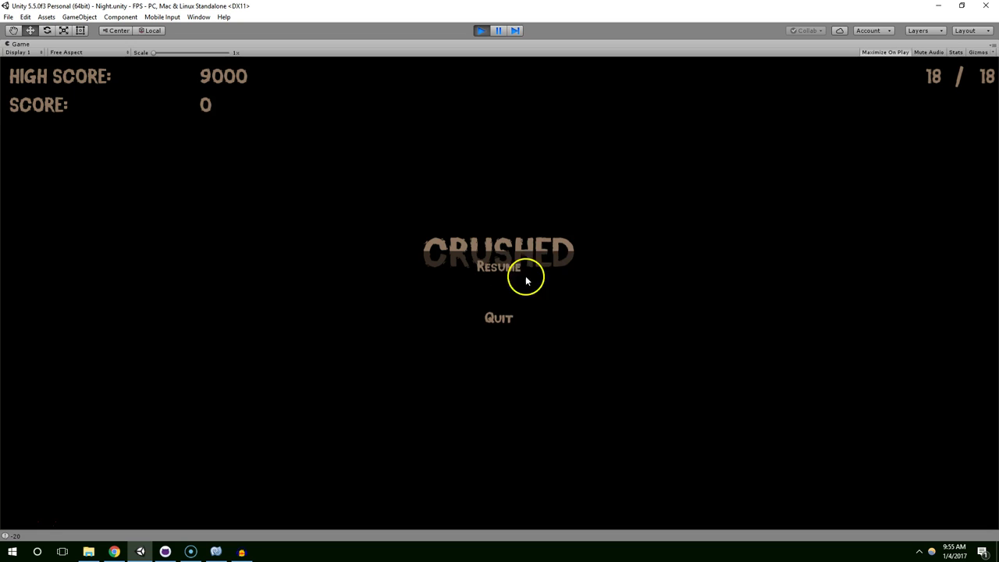
click(501, 271)
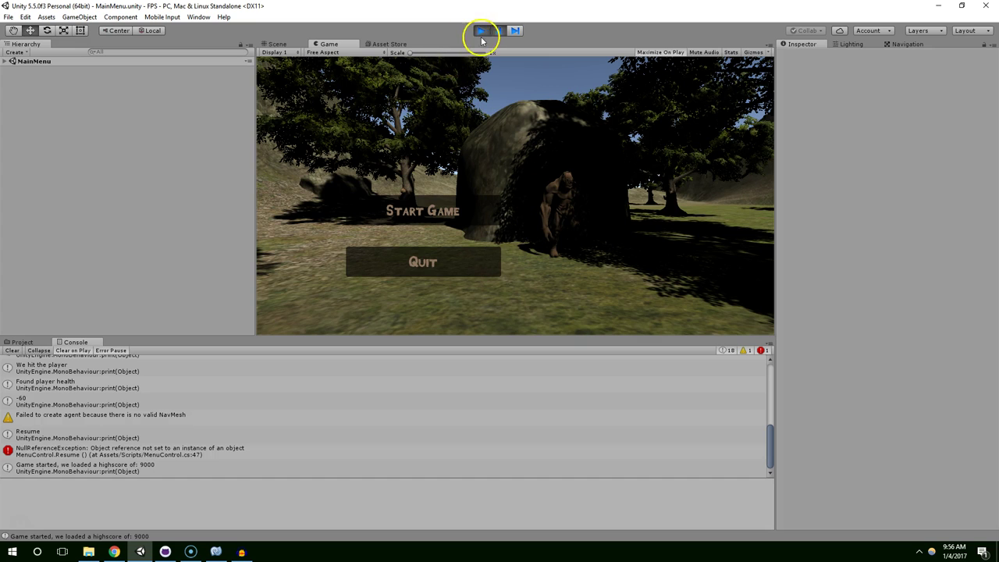
click(483, 35)
click(107, 453)
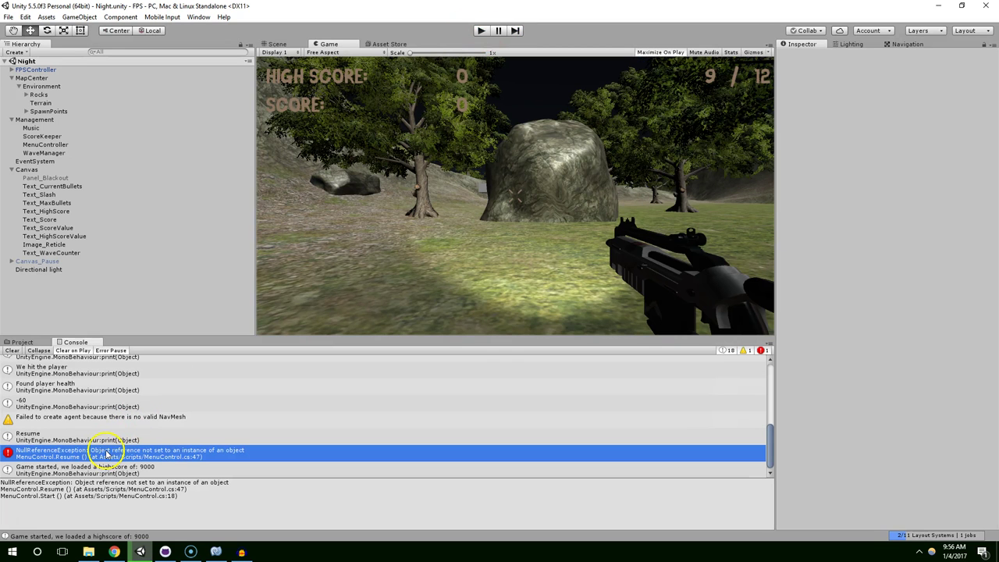
Step: Open MenuControl.cs at the erroring line and read through its Resume method
click(216, 552)
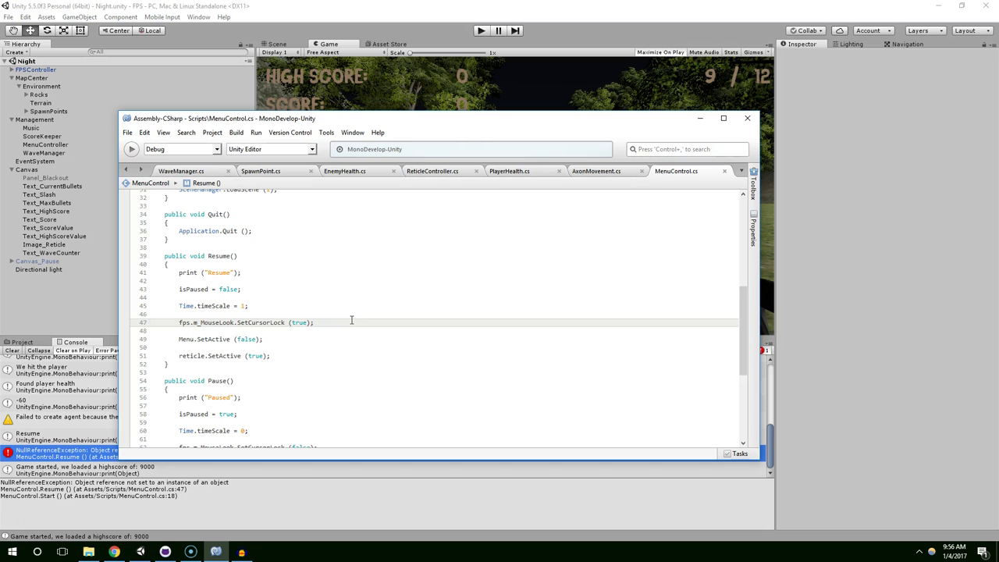
click(255, 313)
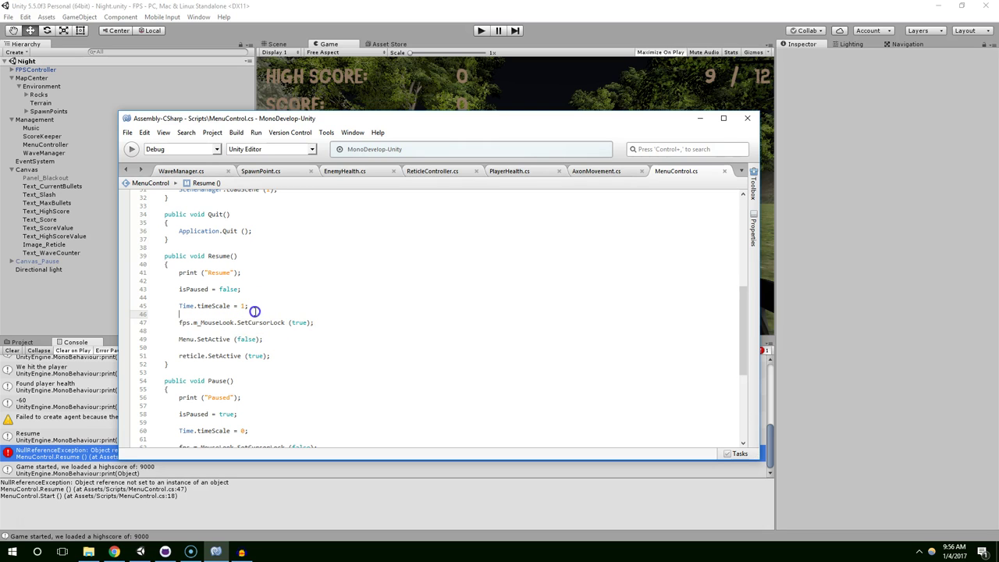
click(815, 242)
click(22, 342)
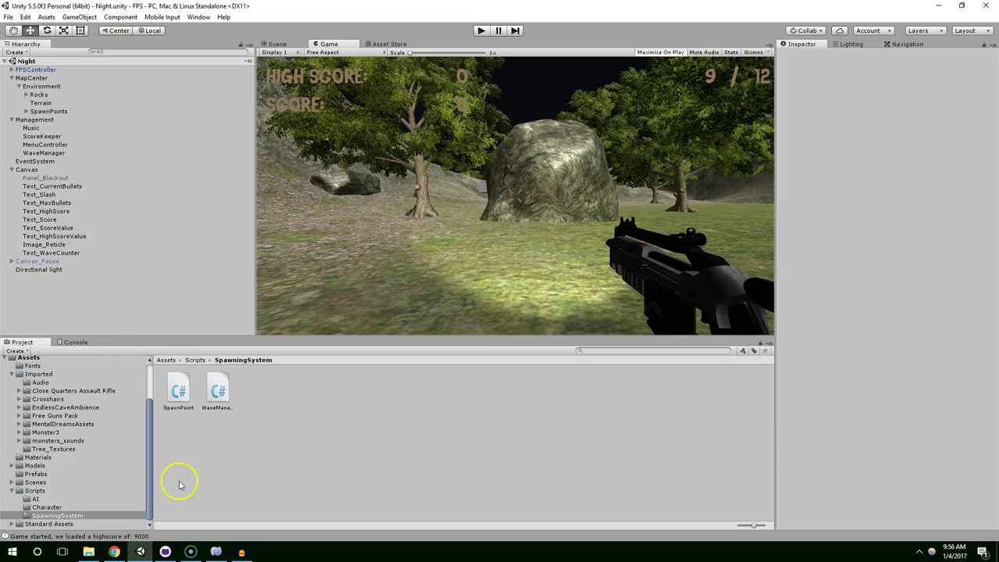
click(216, 552)
scroll(317, 286, up, 2)
scroll(315, 287, up, 4)
scroll(314, 289, up, 4)
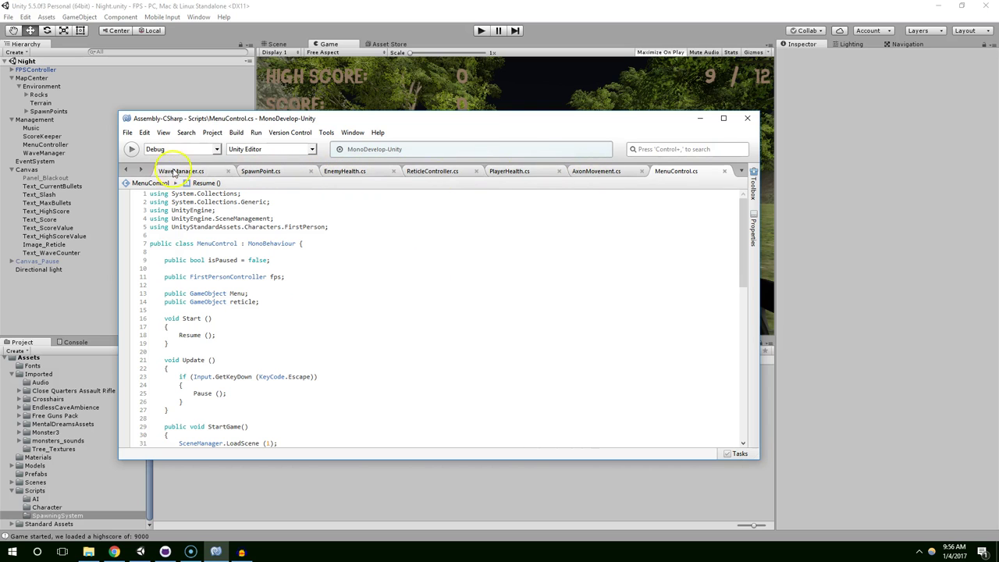
Step: Look over the PlayerHealth script around line 41
click(523, 171)
scroll(352, 335, down, 4)
scroll(315, 336, up, 1)
scroll(314, 334, up, 2)
scroll(305, 357, up, 2)
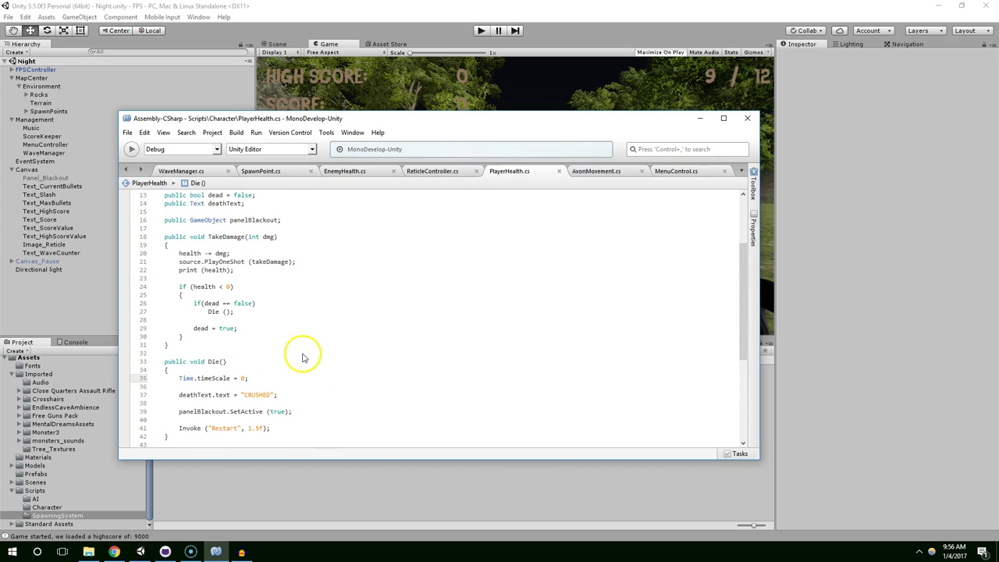
scroll(303, 356, down, 3)
click(299, 365)
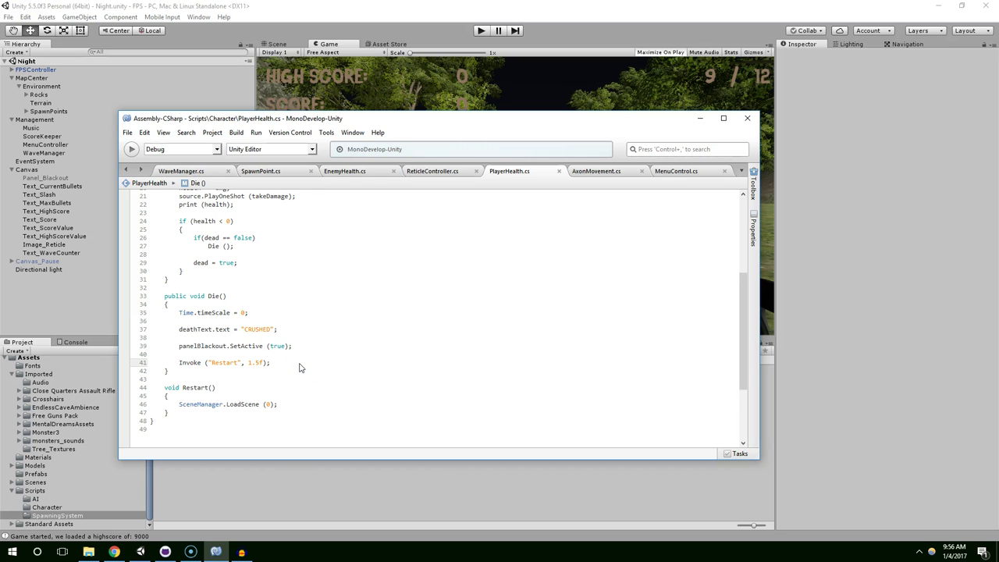
scroll(301, 367, up, 3)
Step: Select and review MenuControl's Pause method
click(692, 168)
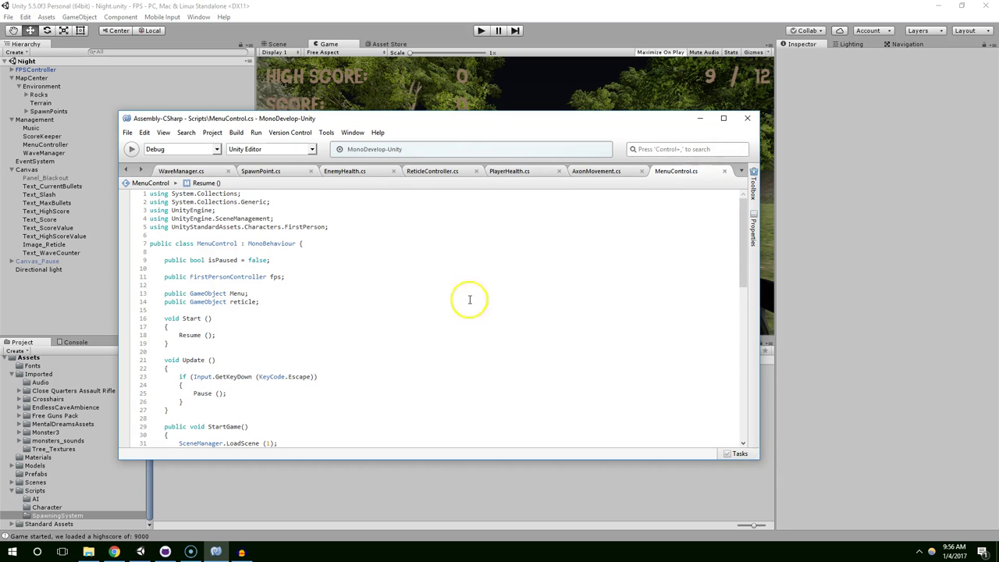
scroll(455, 305, down, 2)
scroll(437, 303, down, 3)
scroll(424, 301, down, 3)
scroll(419, 299, down, 3)
scroll(422, 302, down, 2)
scroll(419, 299, down, 2)
scroll(419, 301, down, 3)
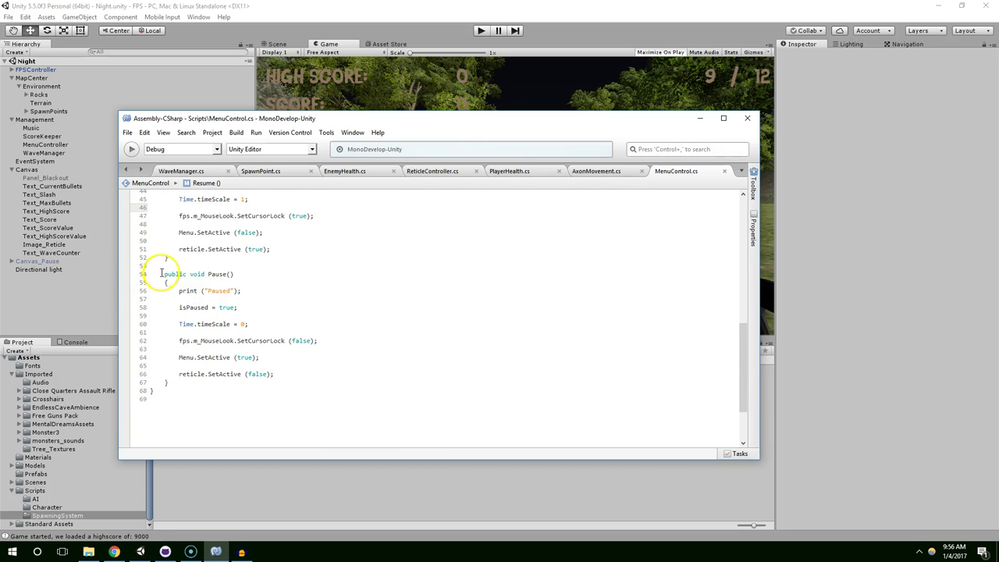
drag(162, 273, 203, 382)
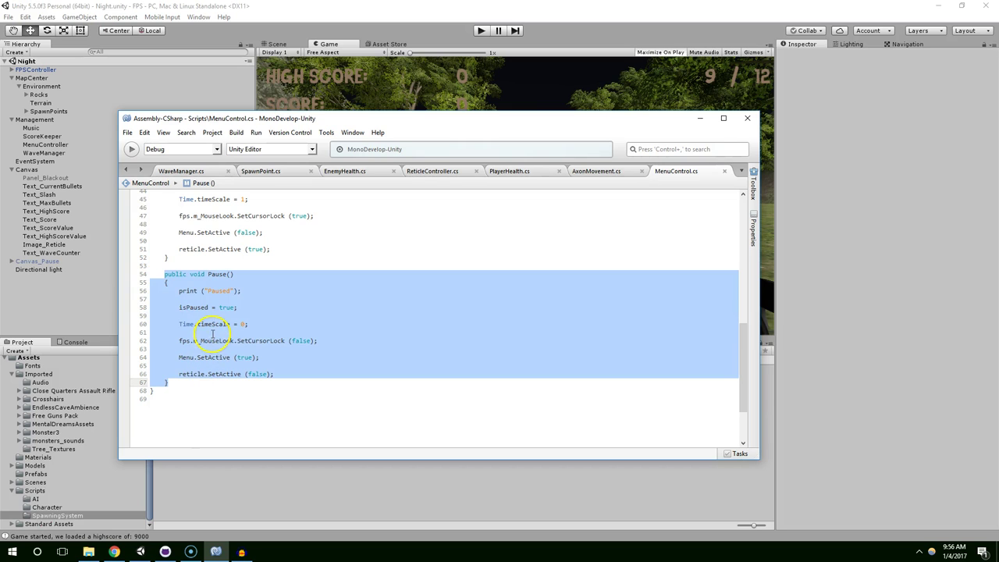
double_click(210, 274)
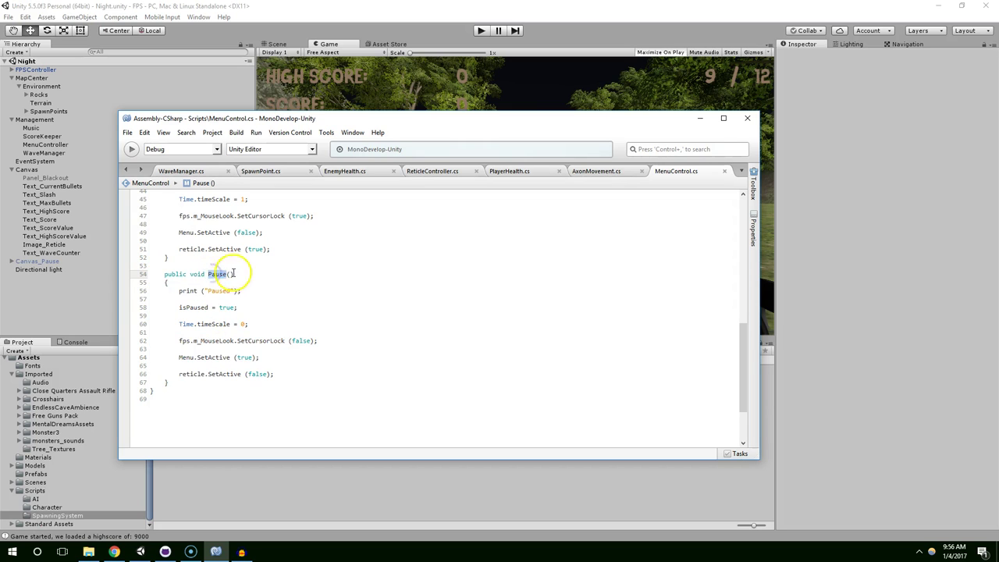
scroll(263, 324, up, 5)
scroll(576, 231, down, 1)
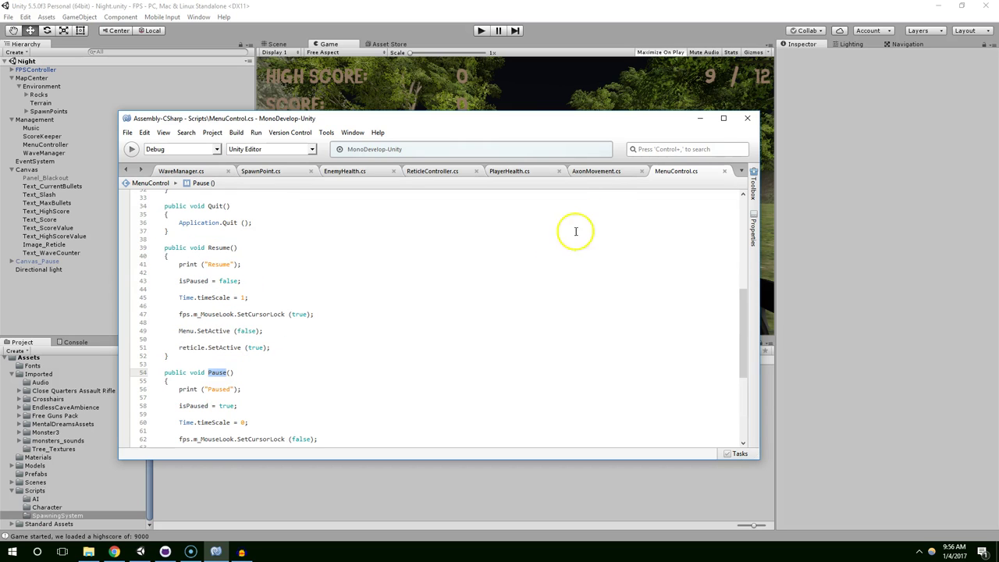
Step: Return to PlayerHealth and scroll down to its Die method
click(503, 173)
scroll(328, 328, down, 2)
scroll(250, 387, down, 1)
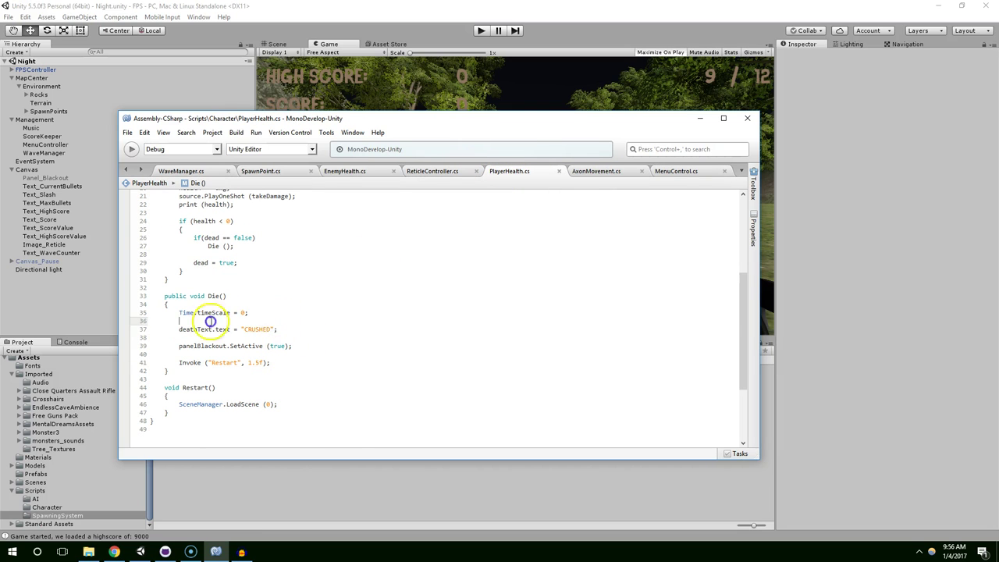
Step: Remove Time.timeScale = 0 from Die and begin a MenuControl call after the Restart invoke
click(131, 312)
key(Delete)
key(BackSpace)
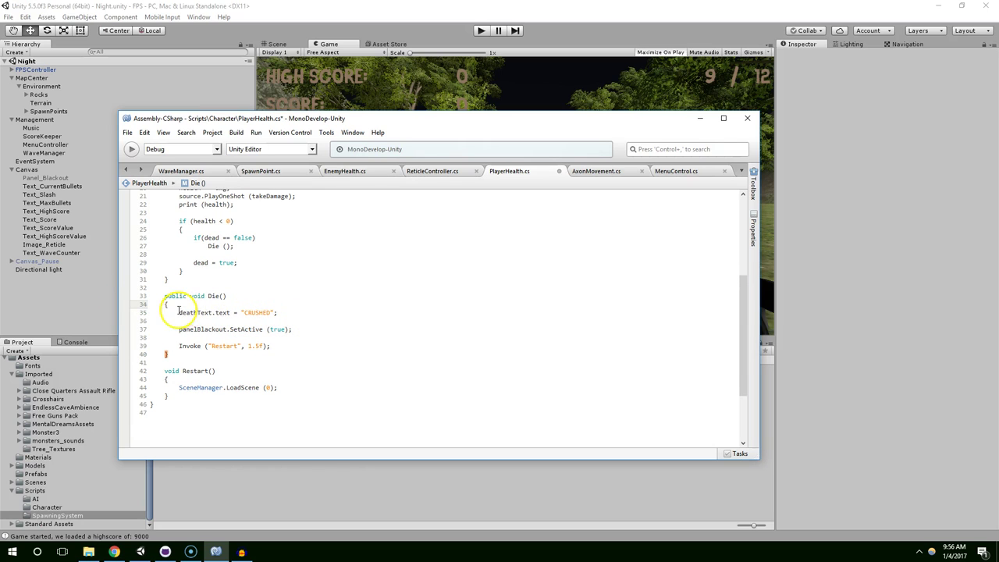
click(284, 346)
key(Return)
key(Return)
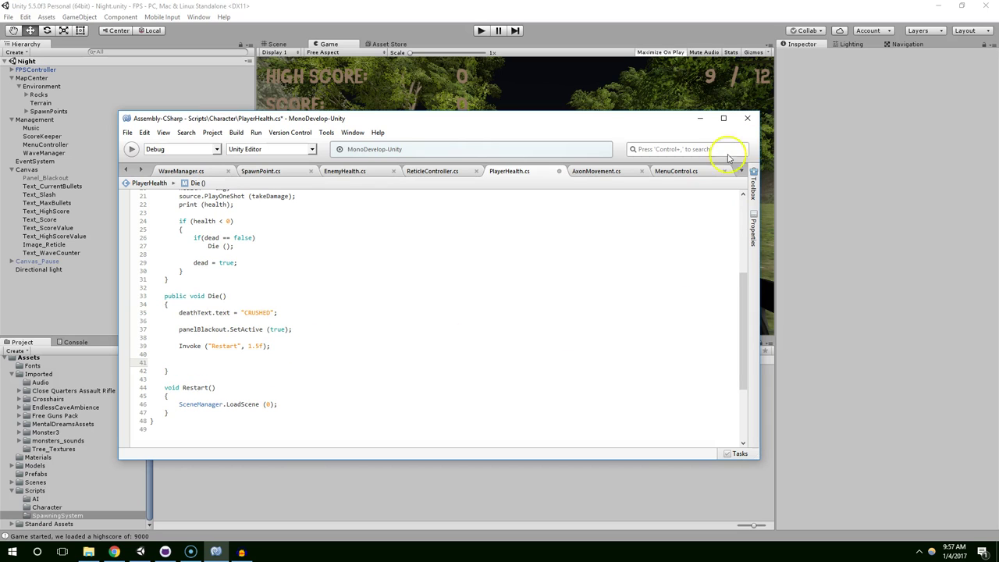
text(MenuControl.Instantiate.)
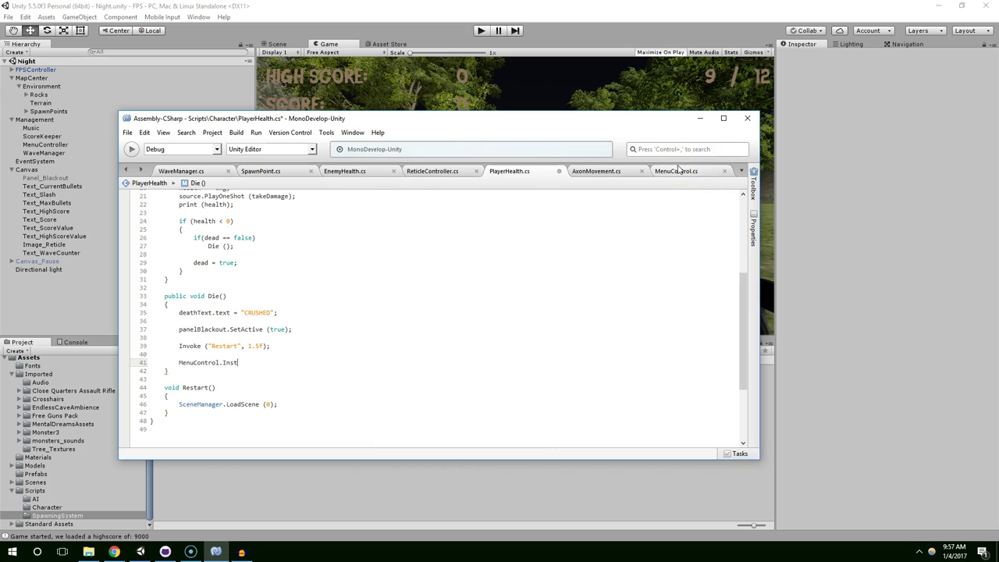
Step: Add a public static MenuControl Instance field, assigned with Instance = this in Start
click(687, 171)
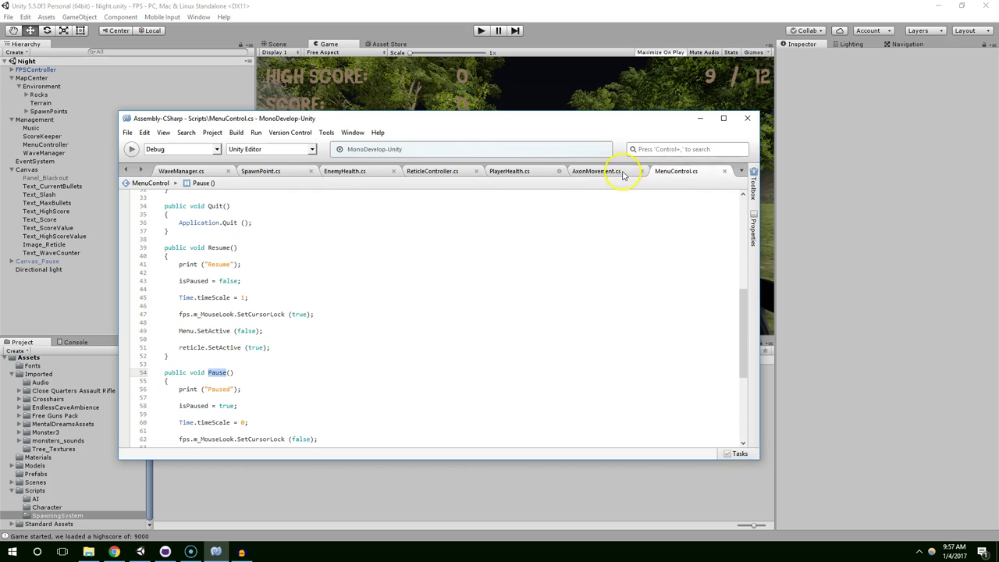
scroll(352, 413, up, 7)
scroll(437, 261, up, 4)
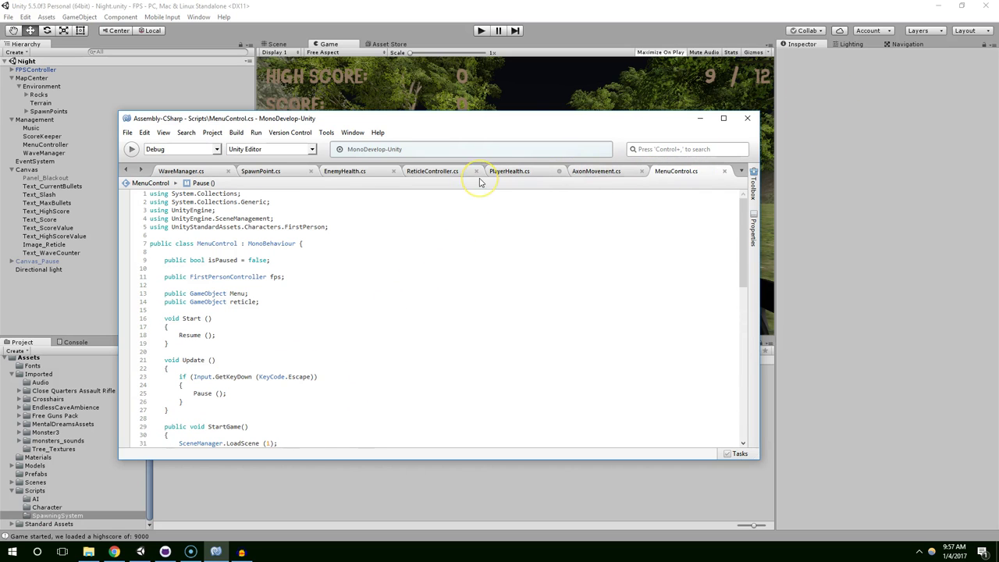
click(281, 302)
key(Return)
key(Return)
text(public static MenuControl.i)
key(BackSpace)
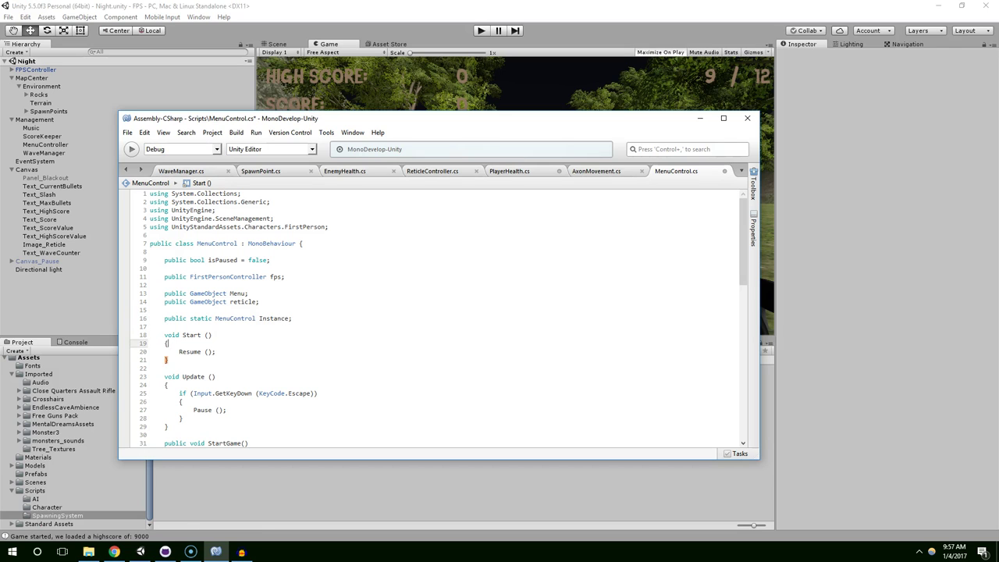
key(Return)
text(Instance = this;)
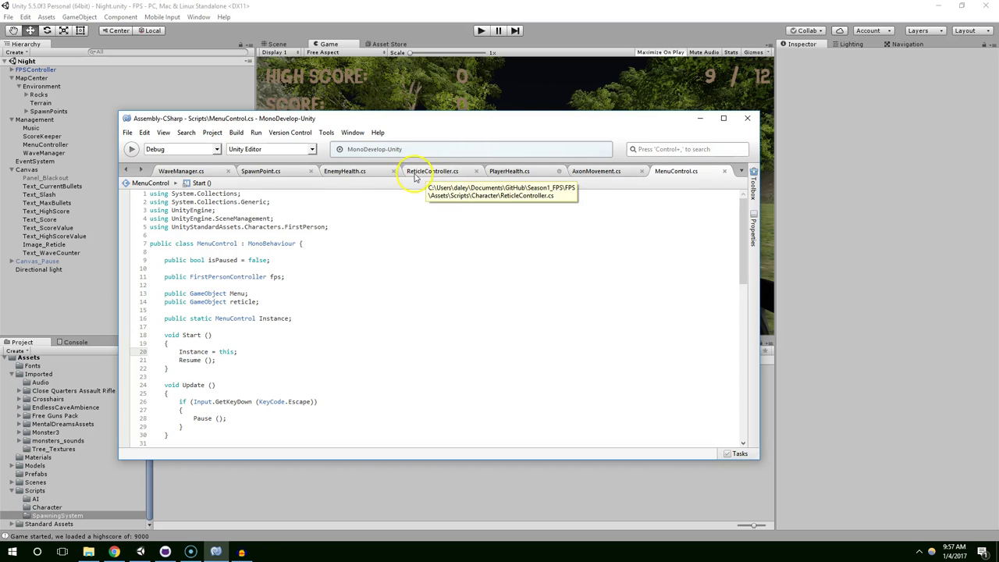
Step: Complete the Die call in PlayerHealth as MenuControl.Instance.Pause()
click(417, 173)
click(352, 173)
click(437, 171)
click(522, 172)
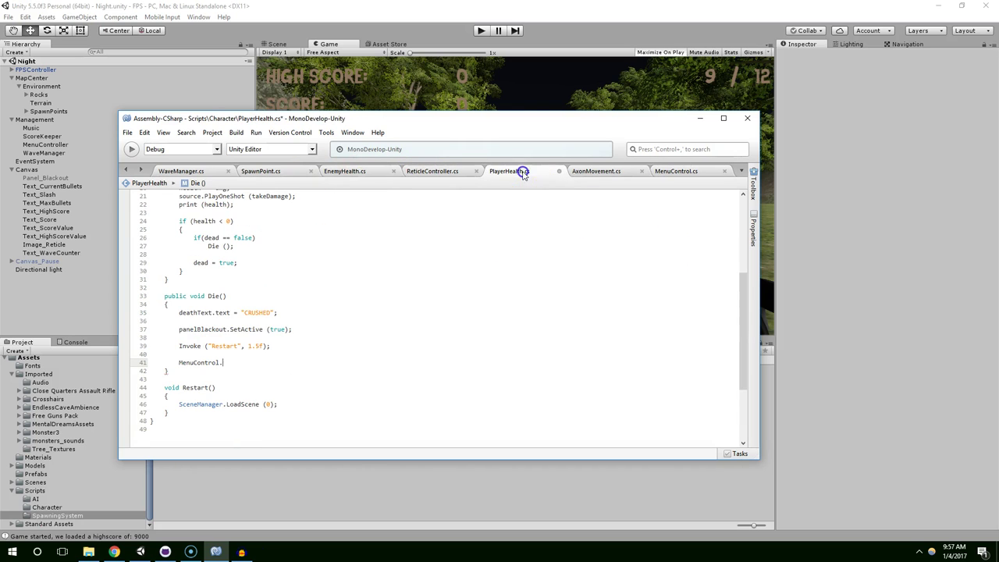
text(Instance)
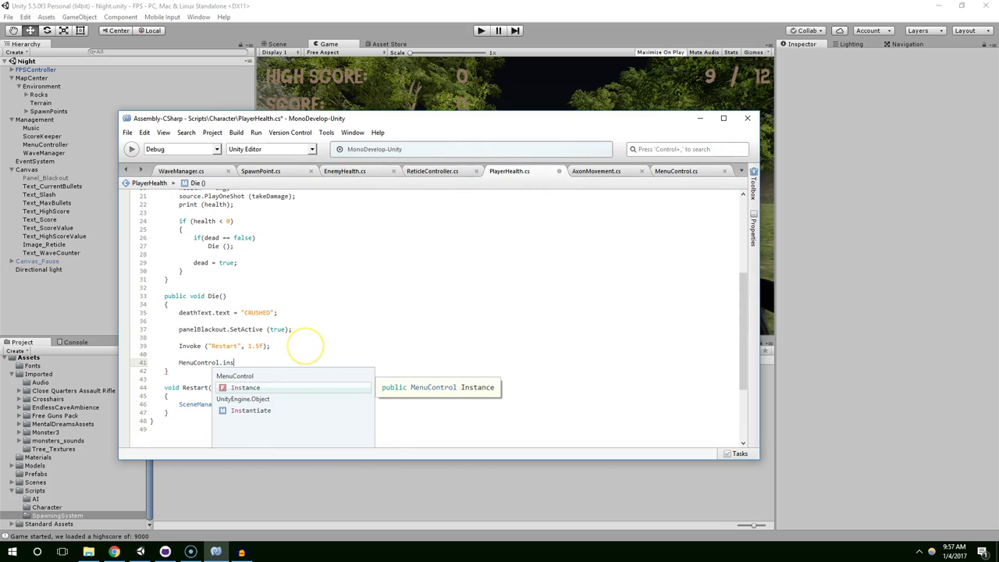
text(.Pause ();)
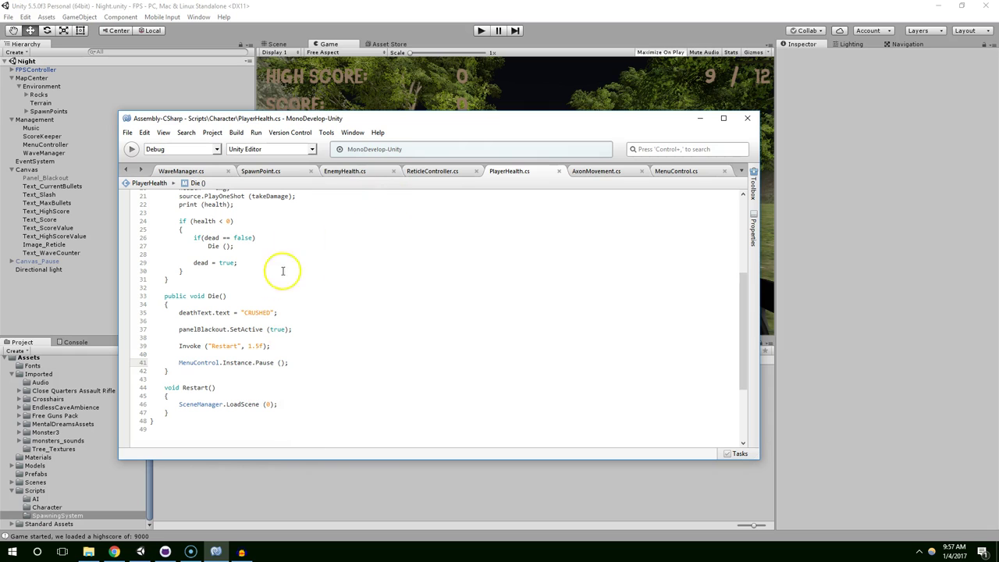
Step: Review the rest of MenuControl's code, then return to Unity
click(676, 171)
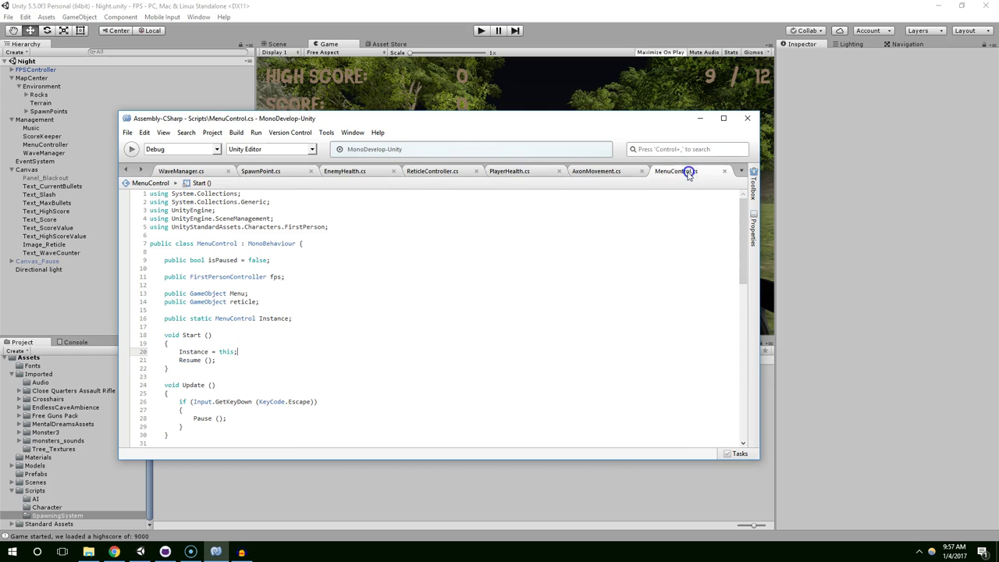
scroll(256, 332, down, 2)
scroll(409, 378, down, 4)
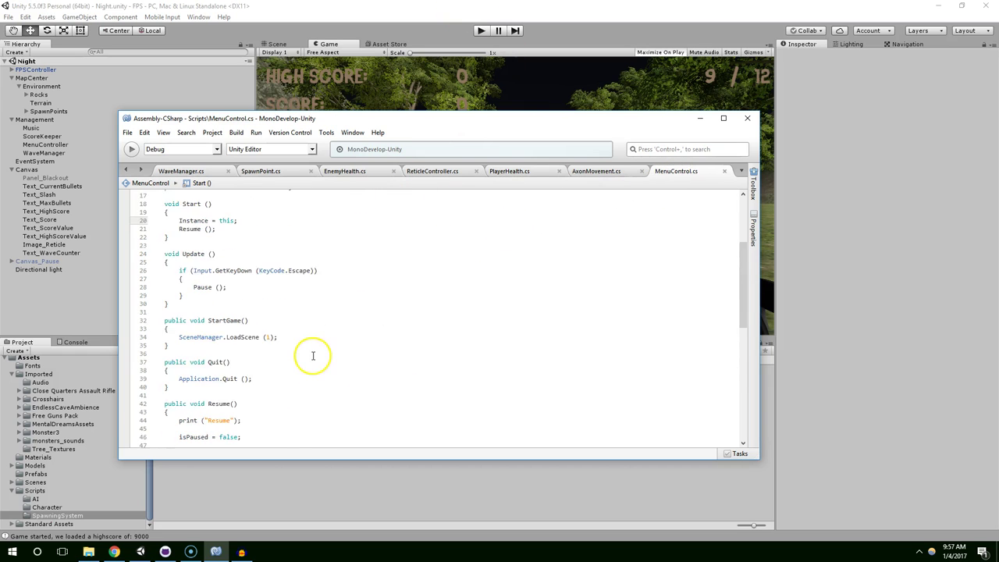
scroll(312, 352, down, 5)
scroll(268, 384, down, 1)
drag(149, 265, 229, 340)
click(229, 340)
Step: Play-test: pause with Escape, click Resume, pause again, then stop play mode
click(481, 31)
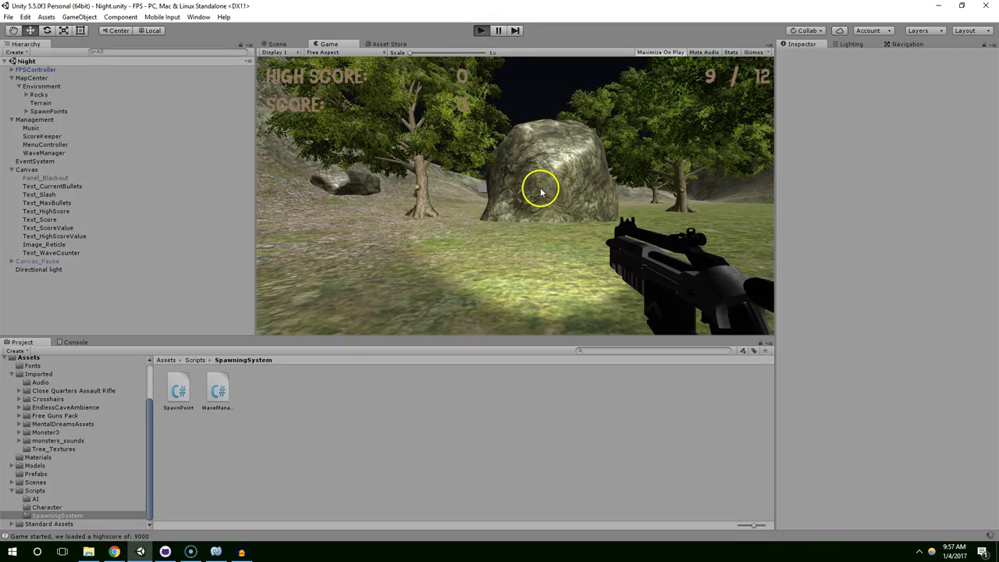
key(Escape)
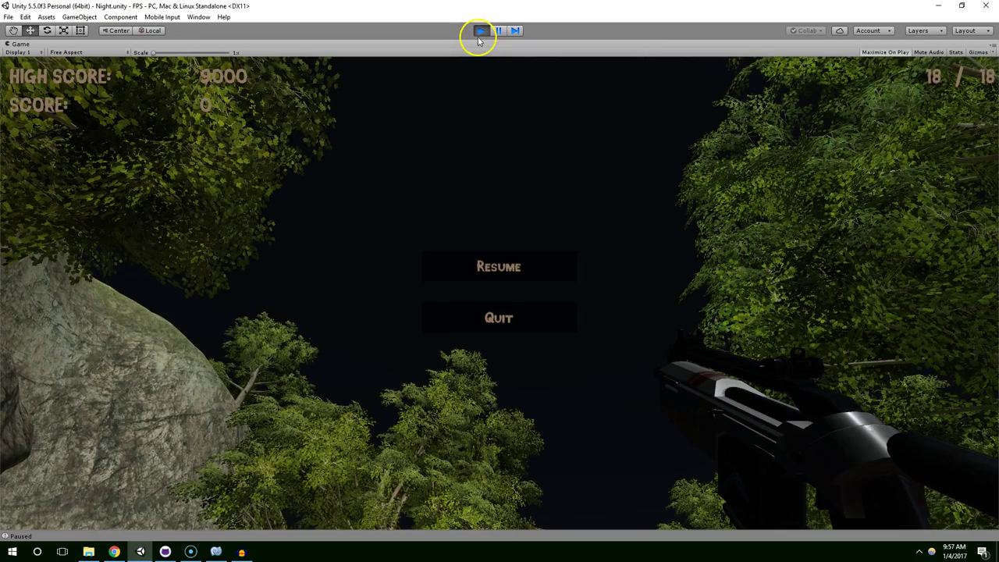
click(498, 30)
click(499, 269)
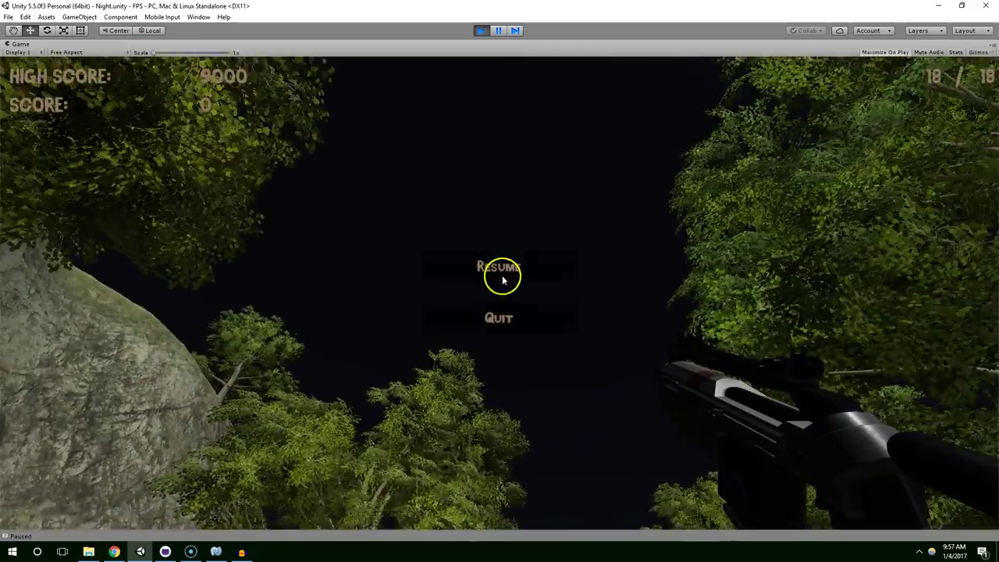
click(502, 277)
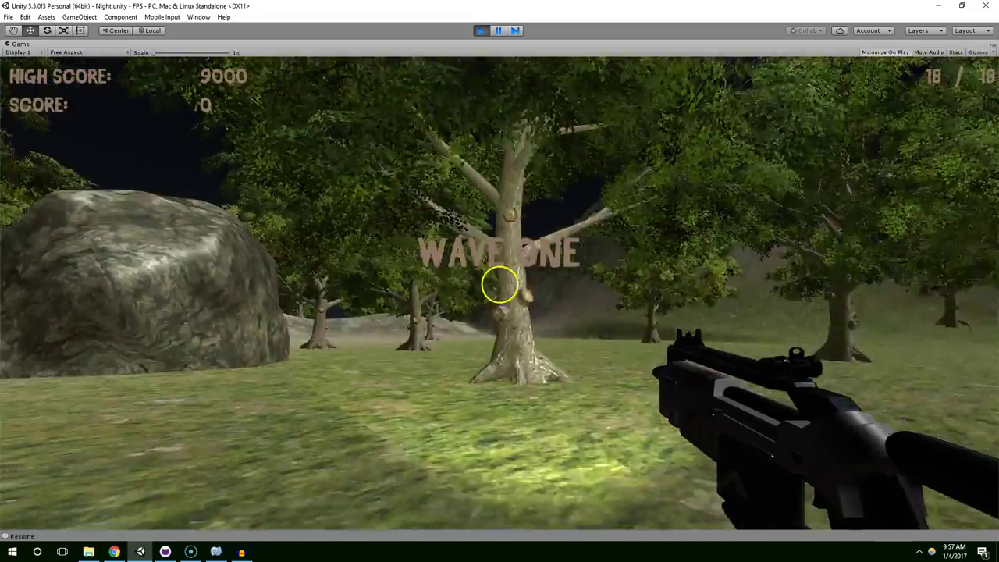
key(Escape)
click(480, 30)
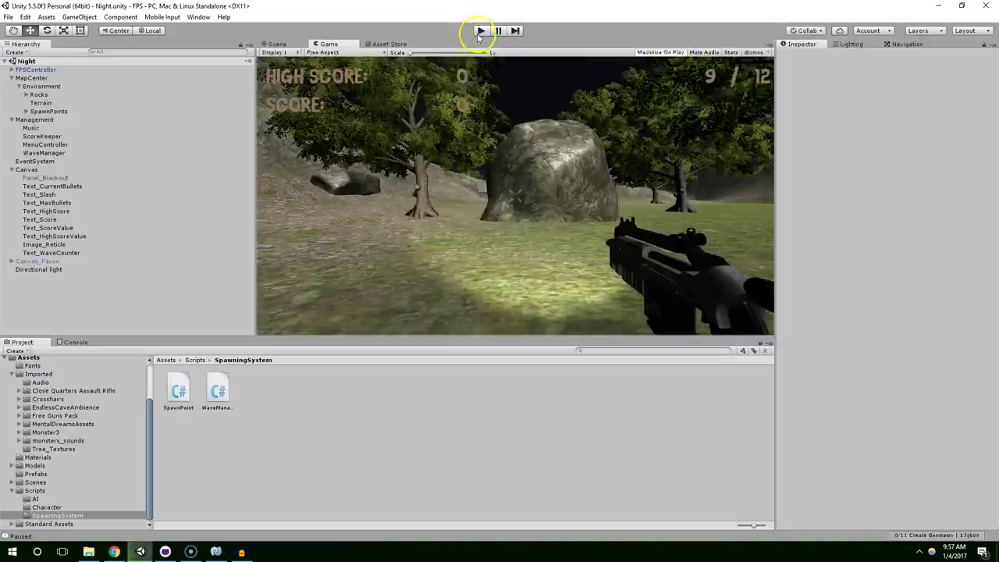
Step: Frame Text_WaveCounter in the Scene view and enable the Canvas_Pause panel
click(44, 153)
click(11, 263)
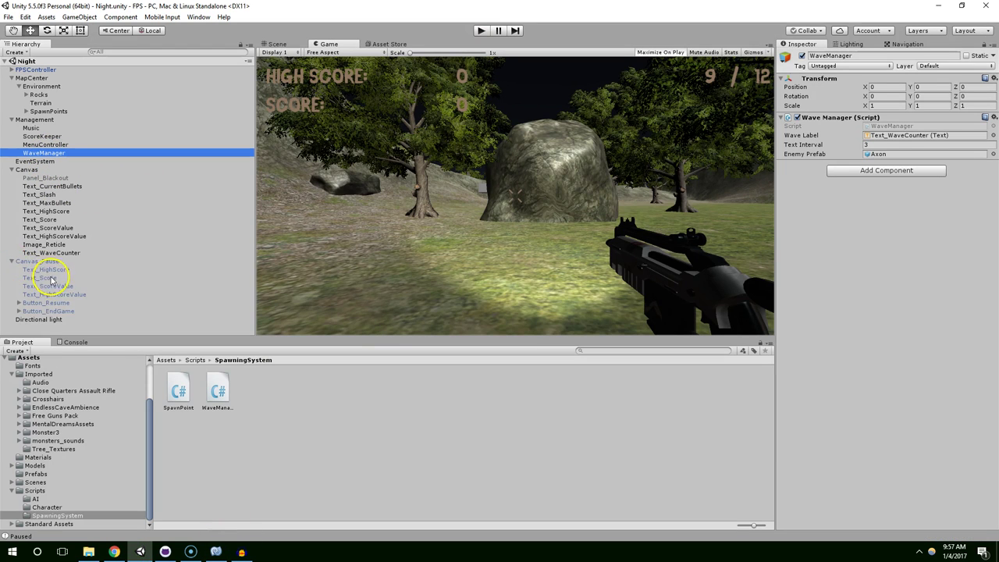
click(48, 253)
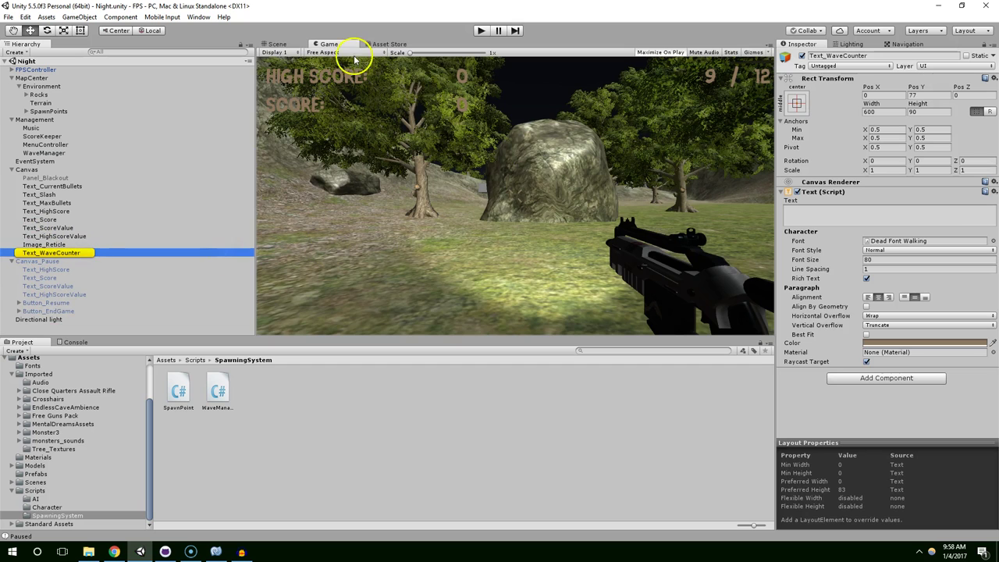
click(278, 44)
key(f)
right_drag(456, 220, 397, 165)
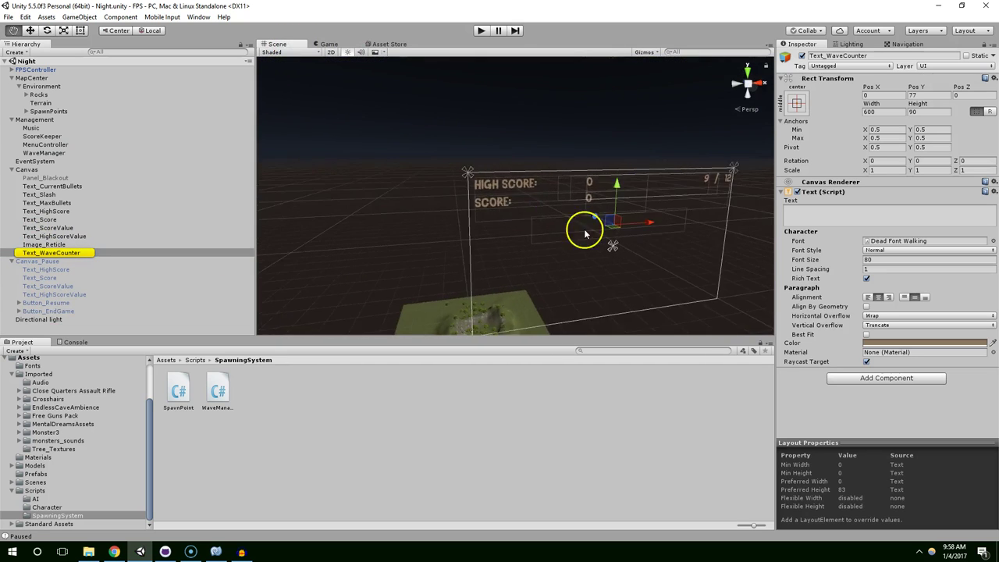
click(35, 261)
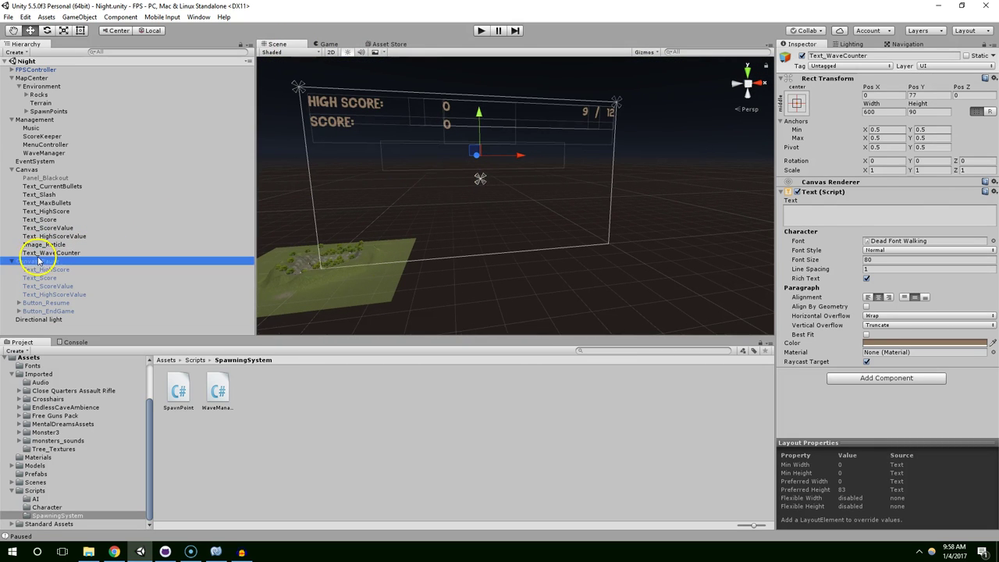
click(800, 56)
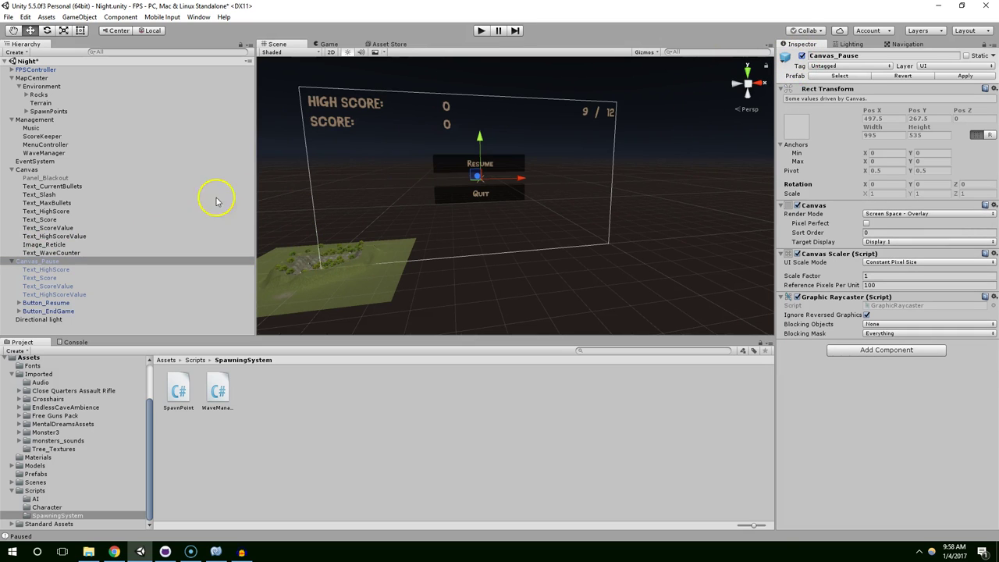
Step: Raise Text_WaveCounter to about Pos Y 110, then disable Canvas_Pause again
click(75, 252)
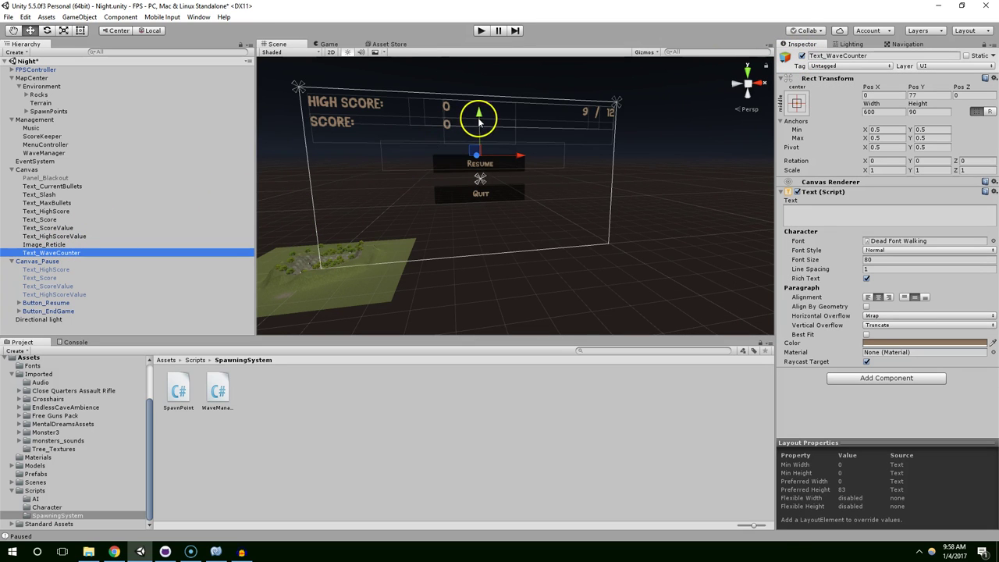
drag(479, 113, 479, 112)
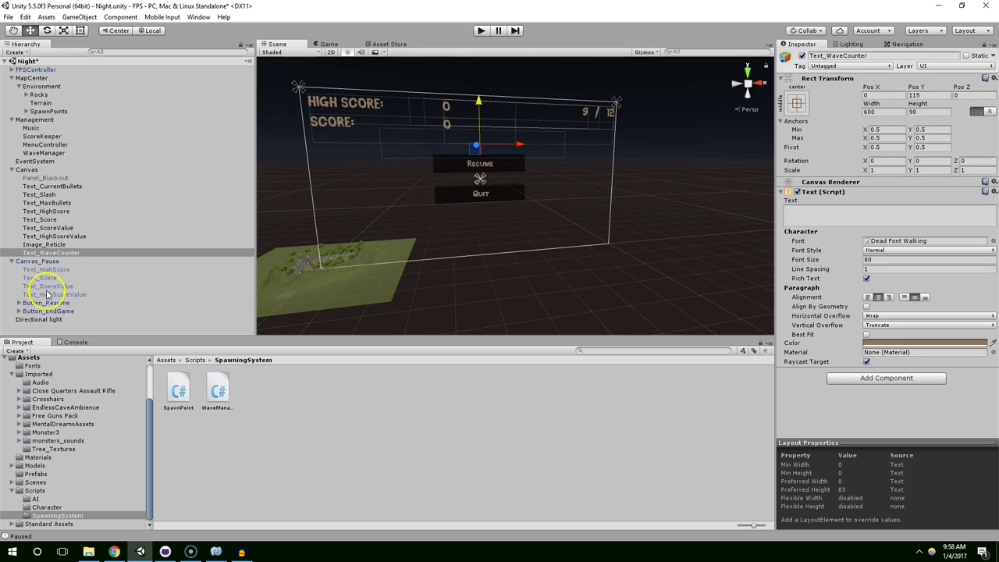
click(69, 303)
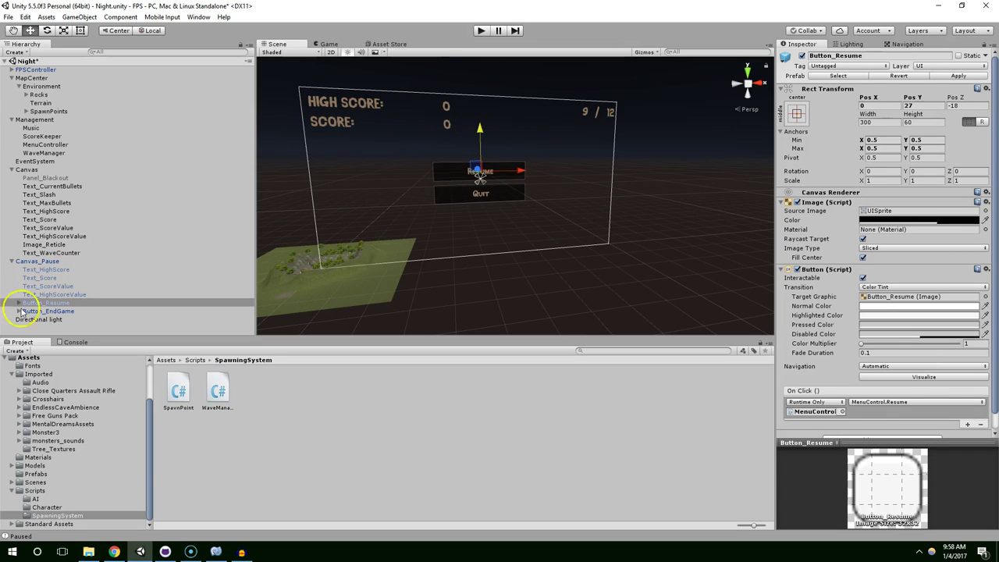
click(63, 253)
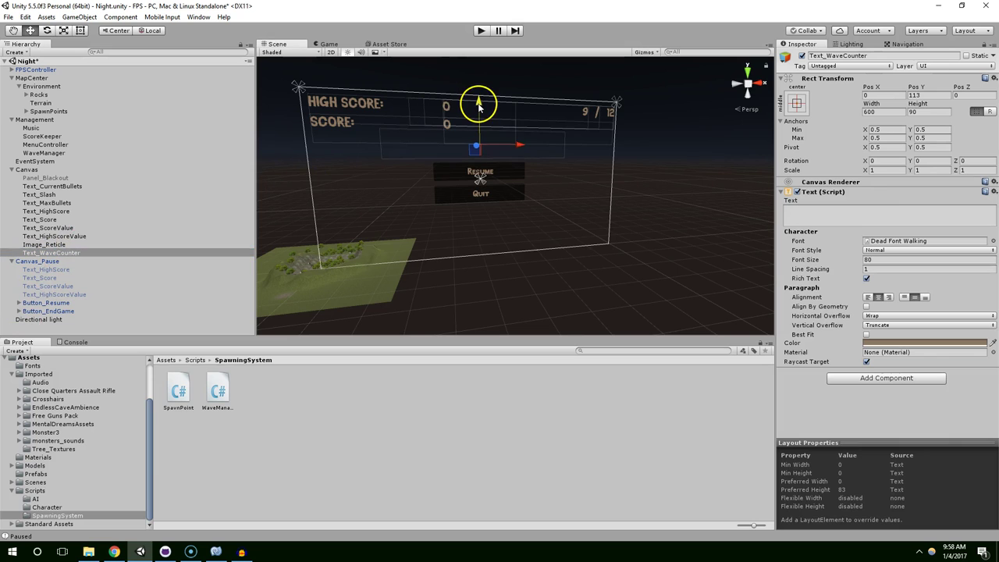
drag(478, 102, 479, 107)
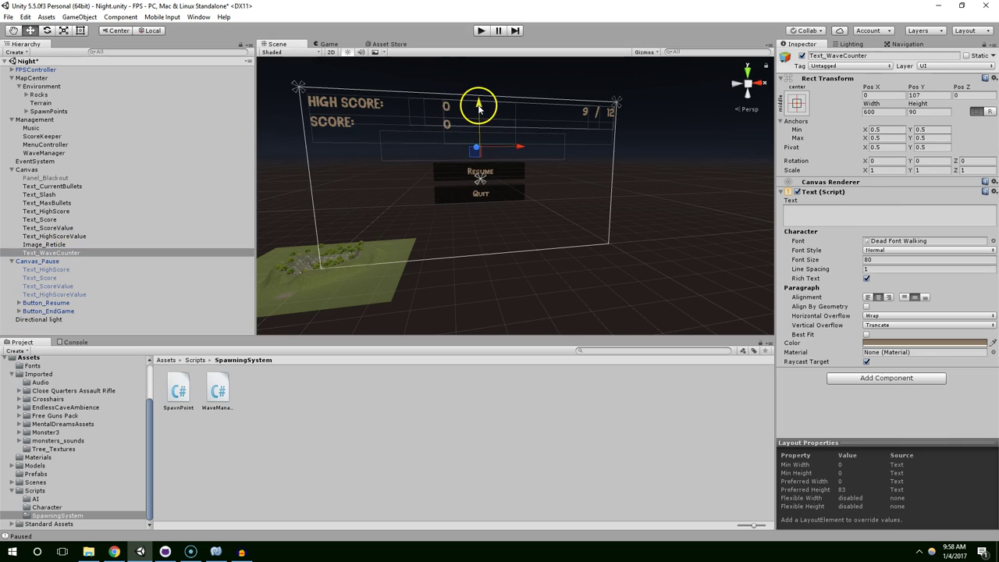
click(37, 261)
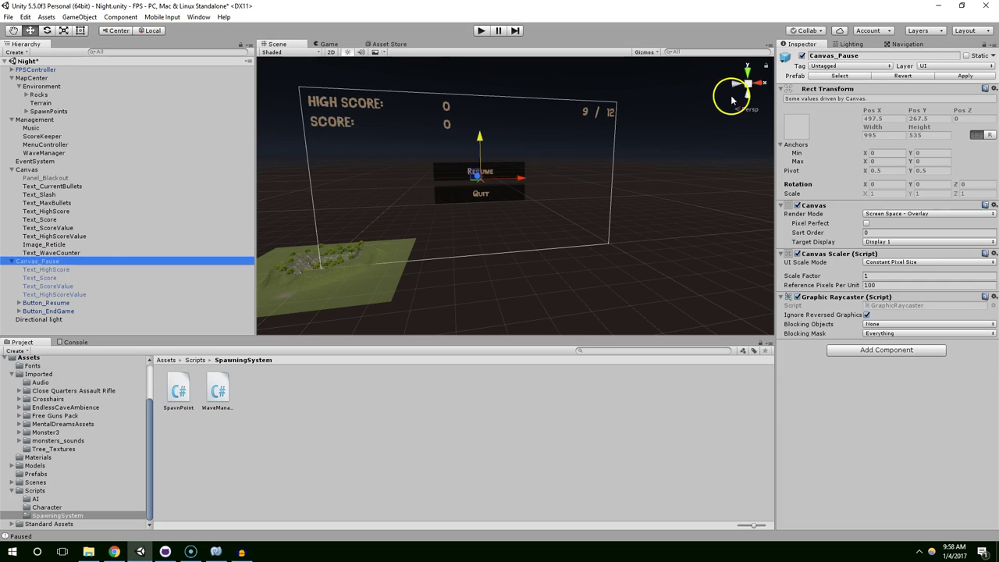
click(801, 57)
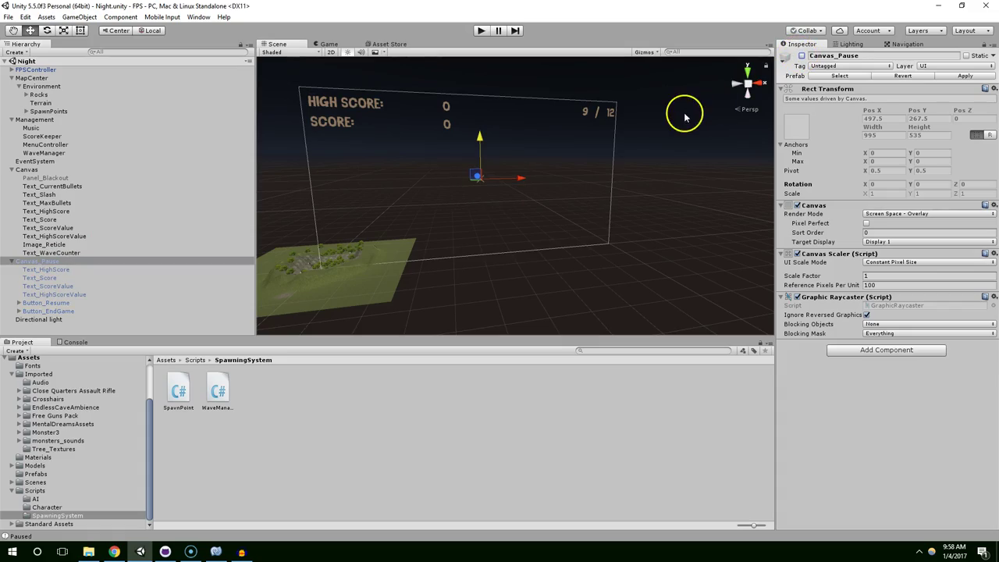
click(482, 29)
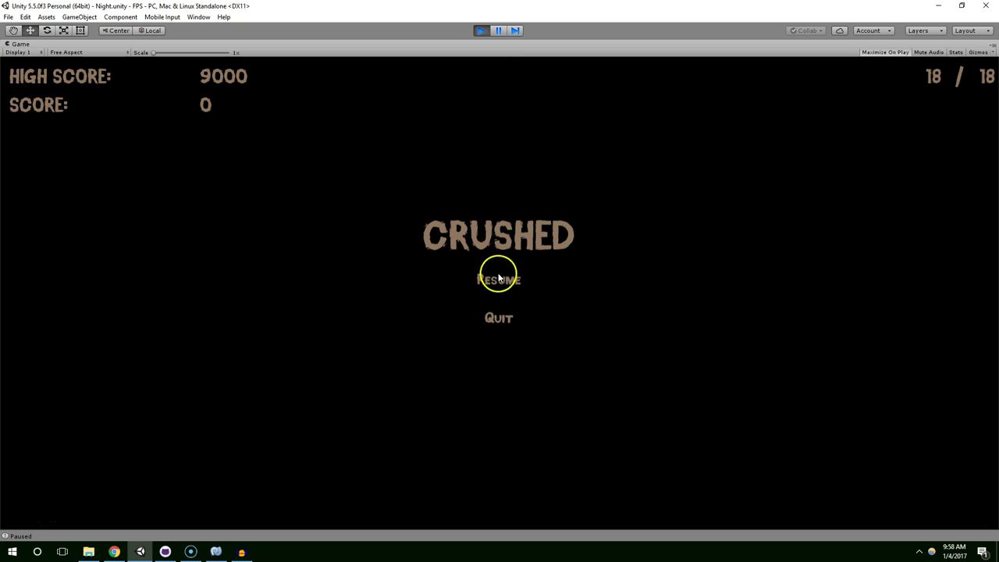
key(ctrl+p)
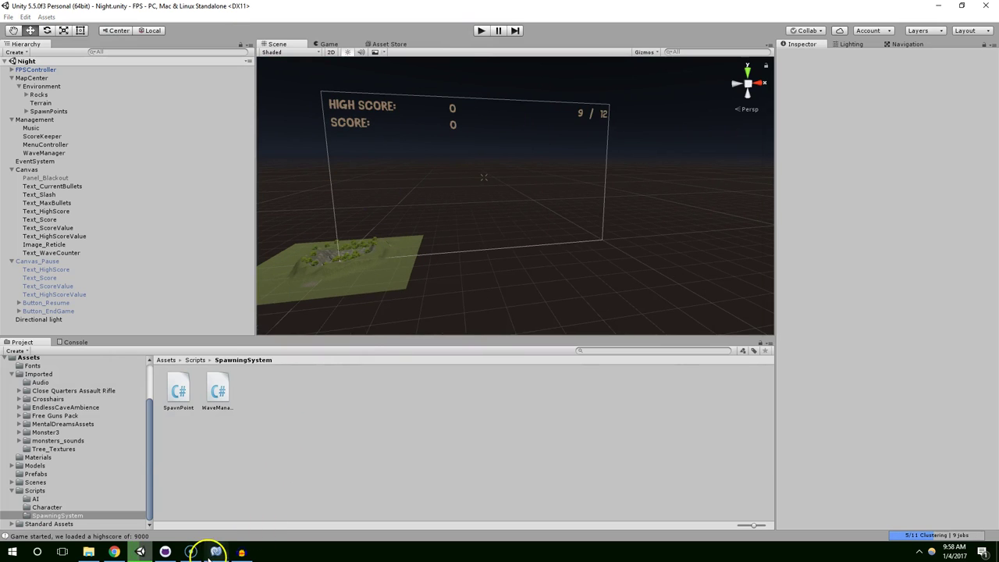
click(215, 551)
scroll(457, 345, down, 1)
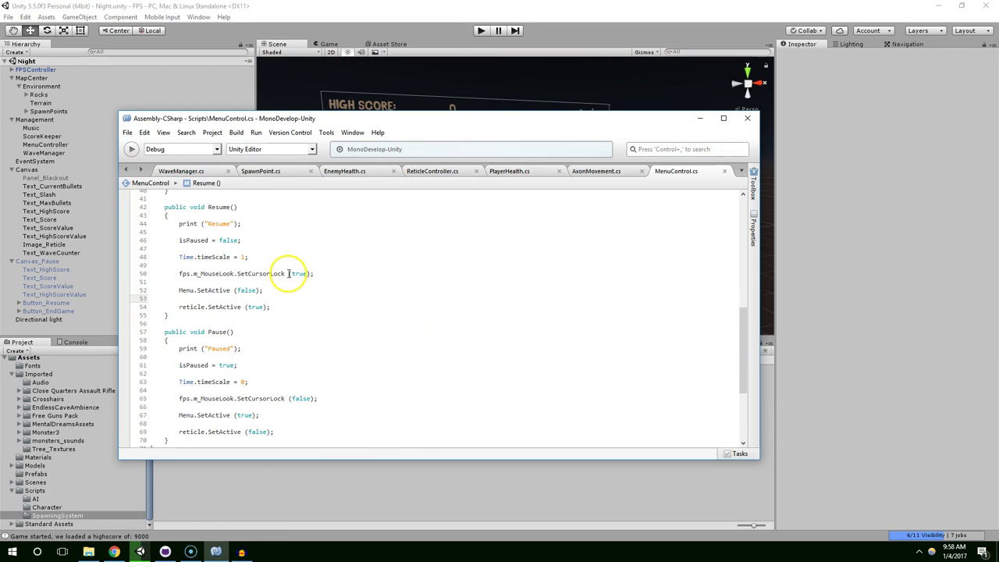
scroll(308, 286, down, 1)
scroll(317, 288, up, 1)
scroll(317, 286, down, 1)
scroll(314, 286, up, 2)
scroll(312, 284, up, 2)
scroll(312, 283, down, 2)
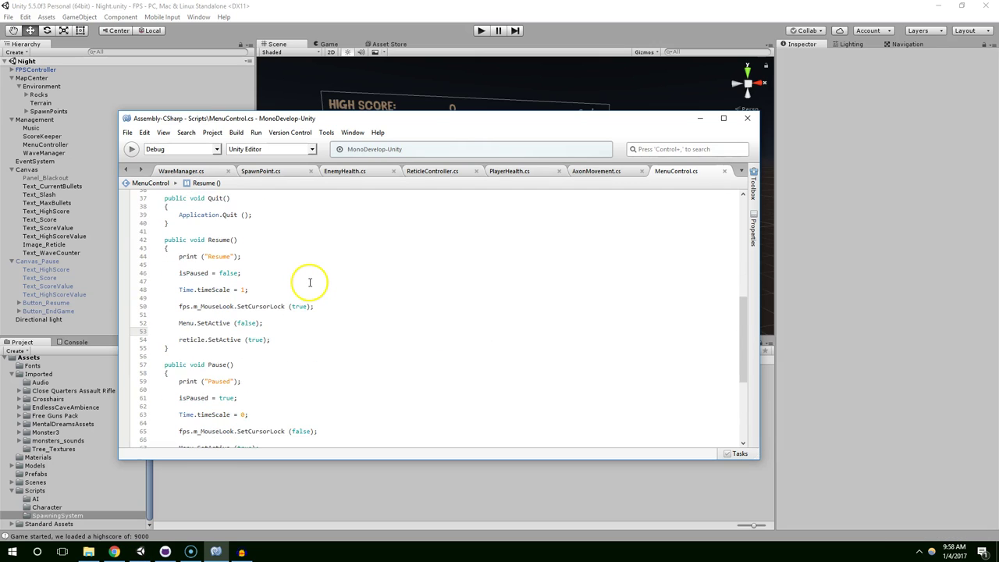
scroll(311, 282, up, 1)
scroll(310, 282, up, 3)
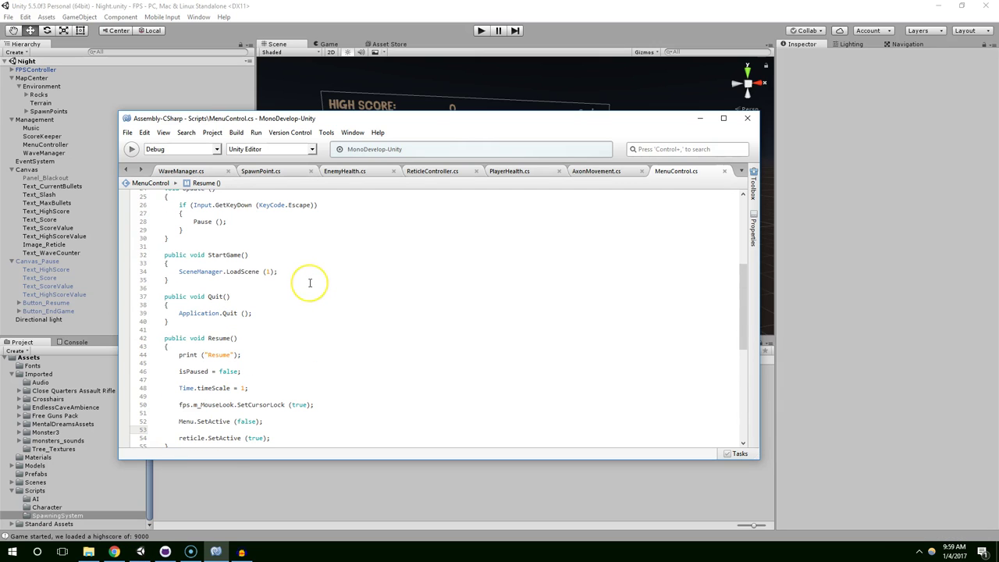
scroll(310, 283, up, 3)
scroll(310, 282, up, 3)
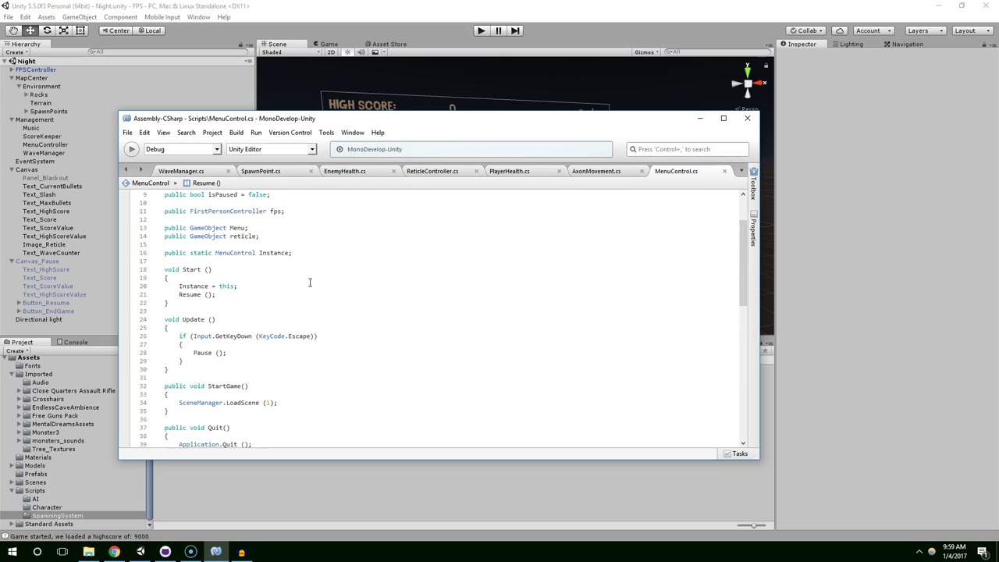
scroll(309, 283, up, 1)
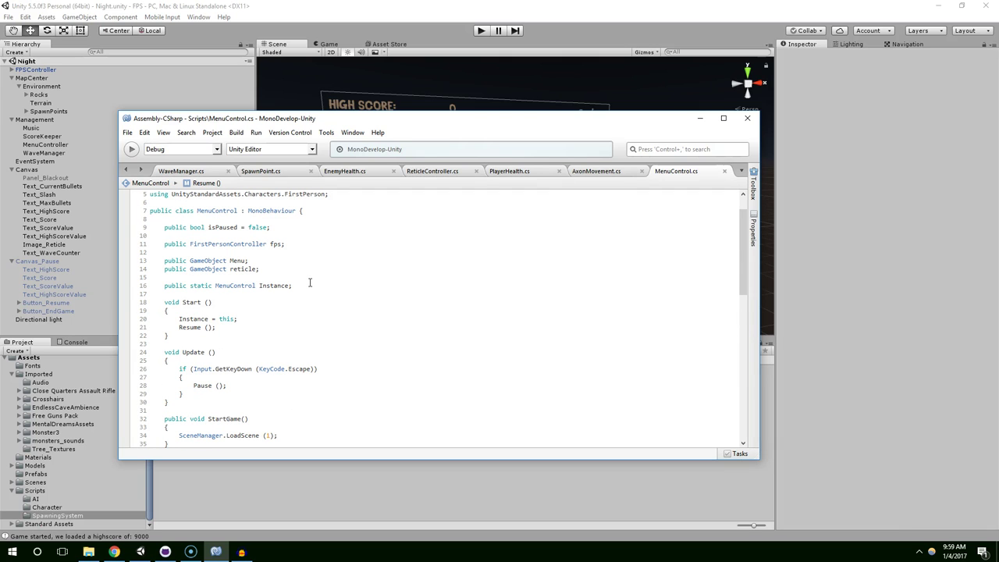
scroll(320, 350, down, 3)
scroll(320, 350, down, 3)
scroll(321, 351, down, 3)
scroll(230, 323, down, 3)
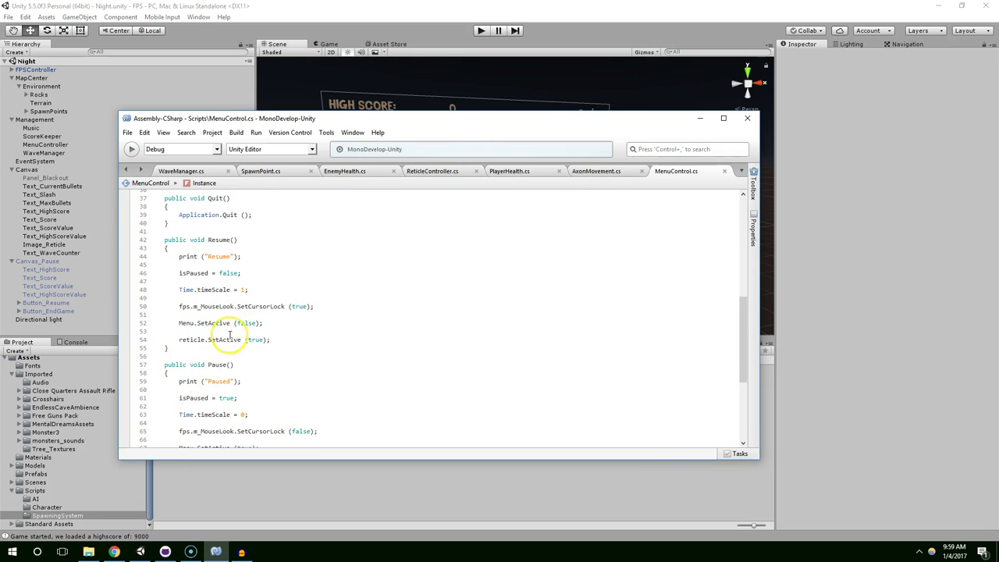
scroll(223, 256, up, 2)
scroll(224, 290, down, 1)
scroll(234, 390, down, 2)
scroll(231, 337, down, 1)
scroll(235, 337, up, 4)
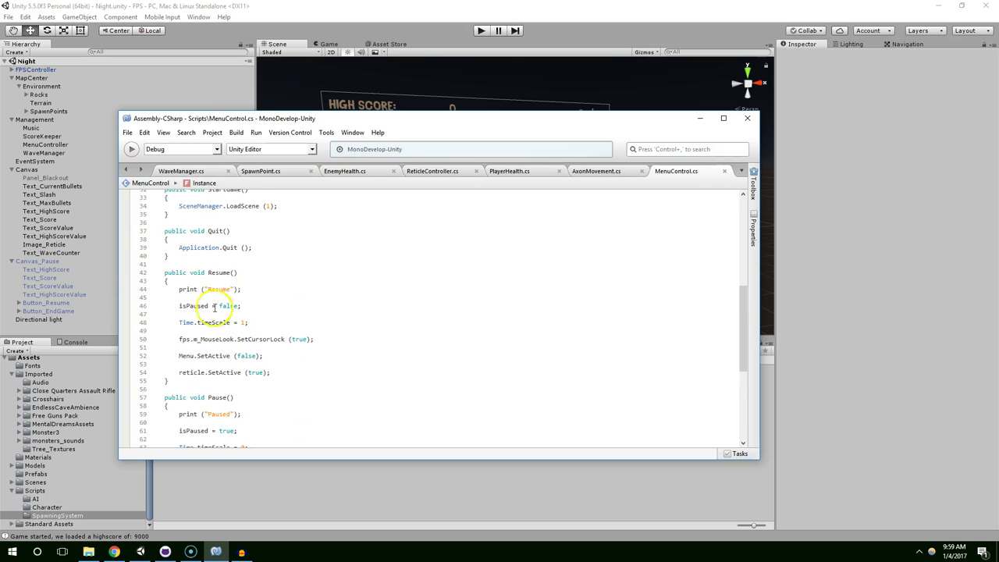
click(363, 78)
Step: Enable Canvas_Pause and centre its Resume and Quit buttons in the Scene view
click(31, 261)
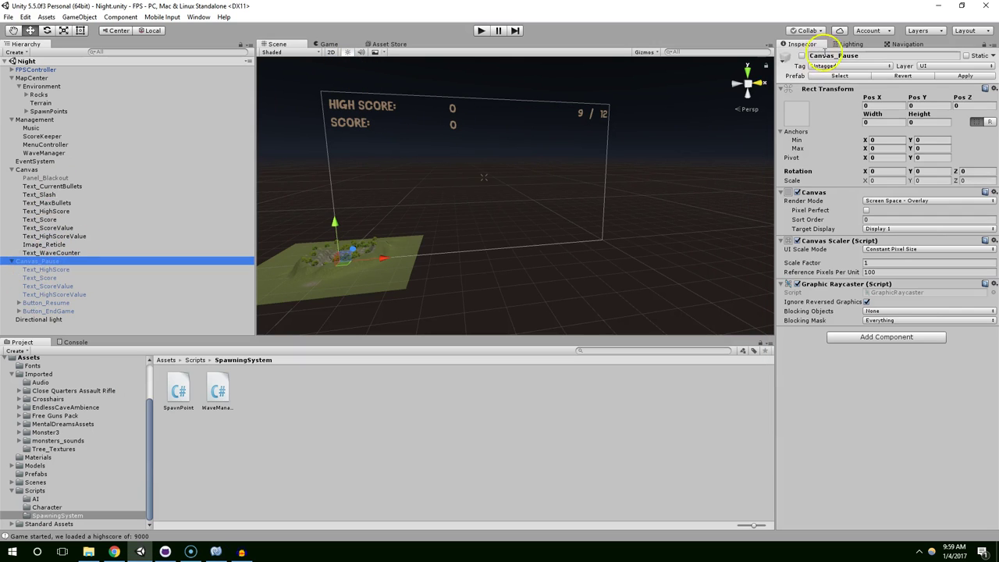
click(802, 56)
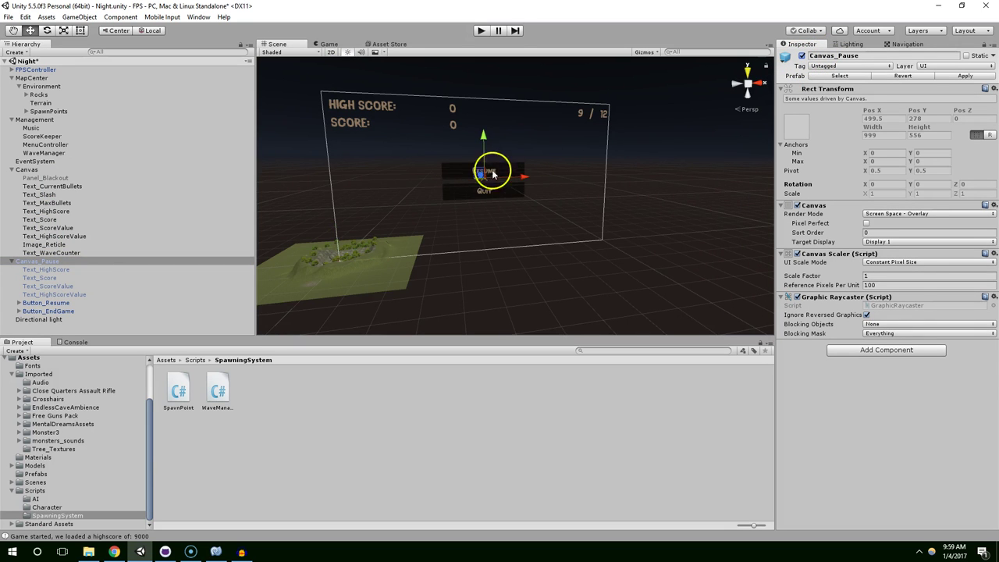
scroll(469, 173, up, 2)
scroll(517, 205, up, 2)
scroll(586, 211, up, 1)
scroll(597, 192, up, 2)
middle_drag(596, 192, 603, 173)
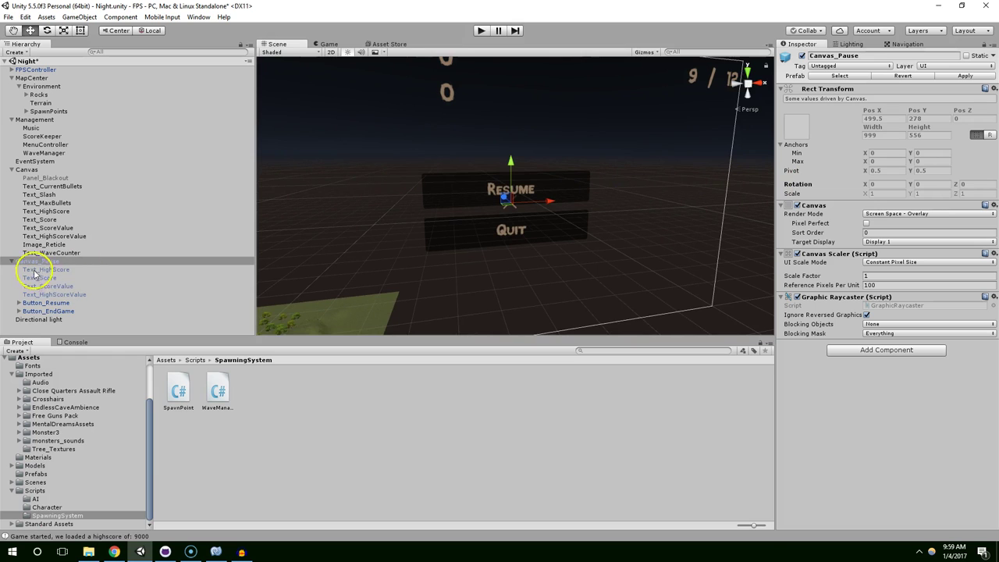
Step: Turn off Button_Resume's Interactable setting, keeping Navigation on Automatic
click(34, 303)
scroll(841, 224, down, 1)
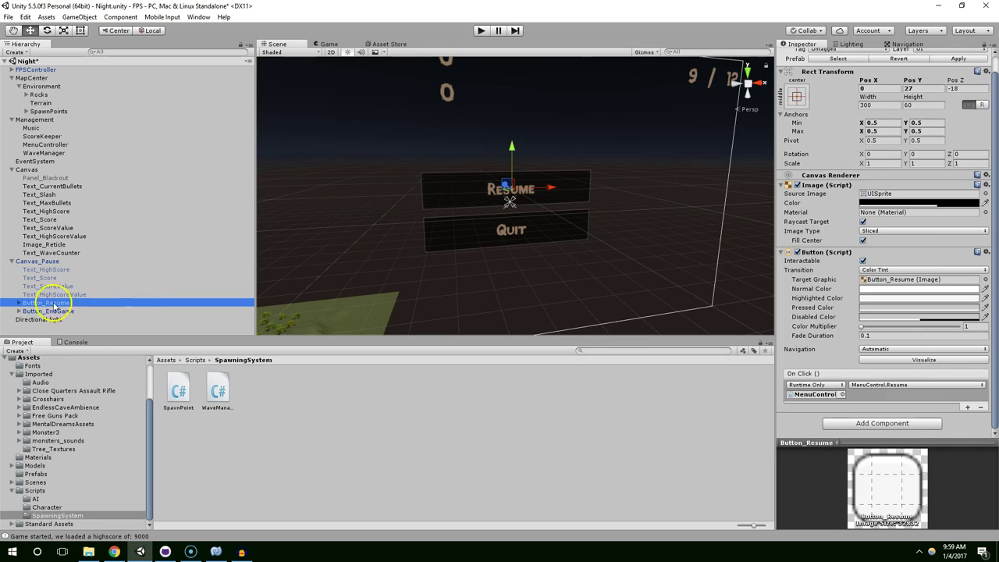
click(17, 304)
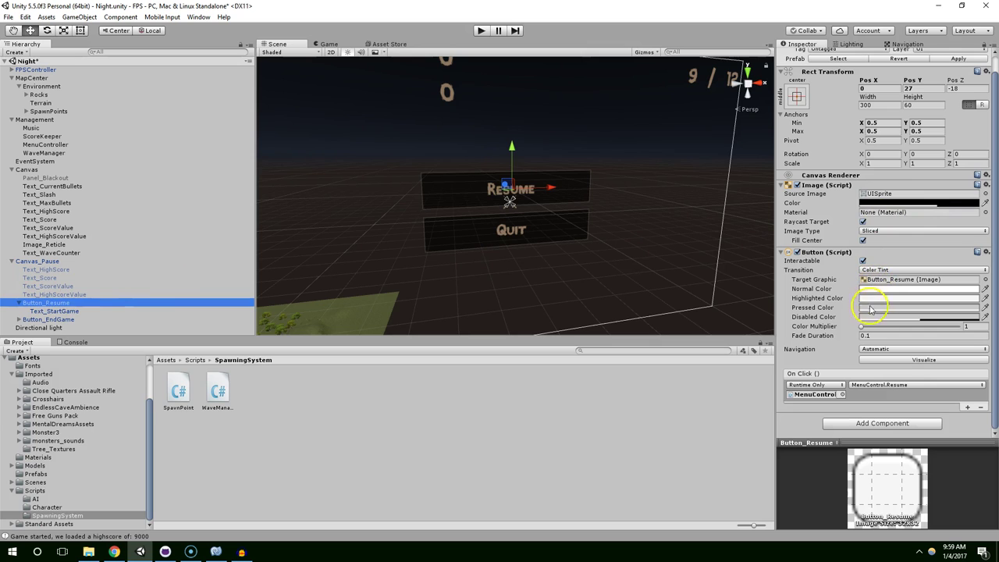
click(879, 343)
click(991, 328)
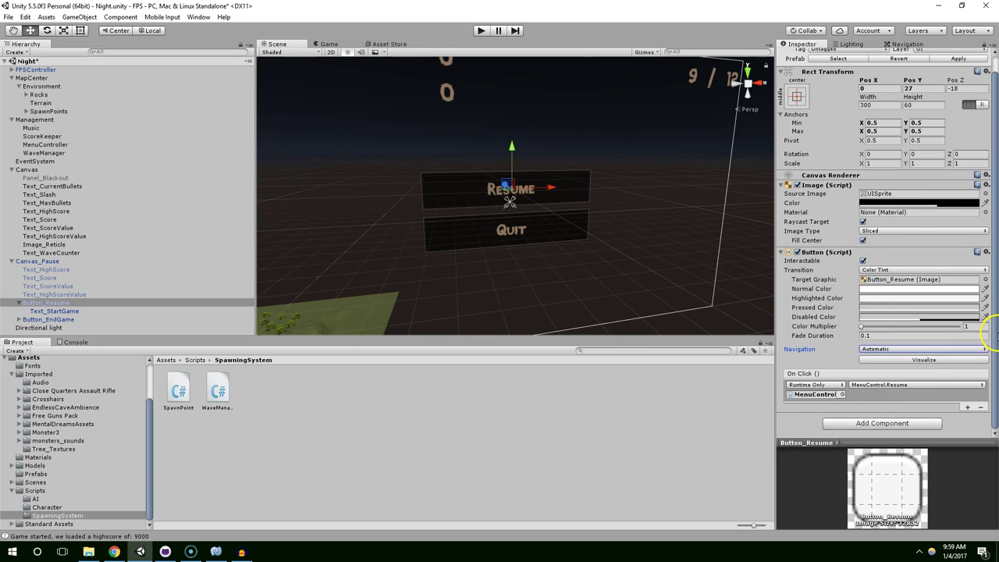
drag(995, 337, 993, 331)
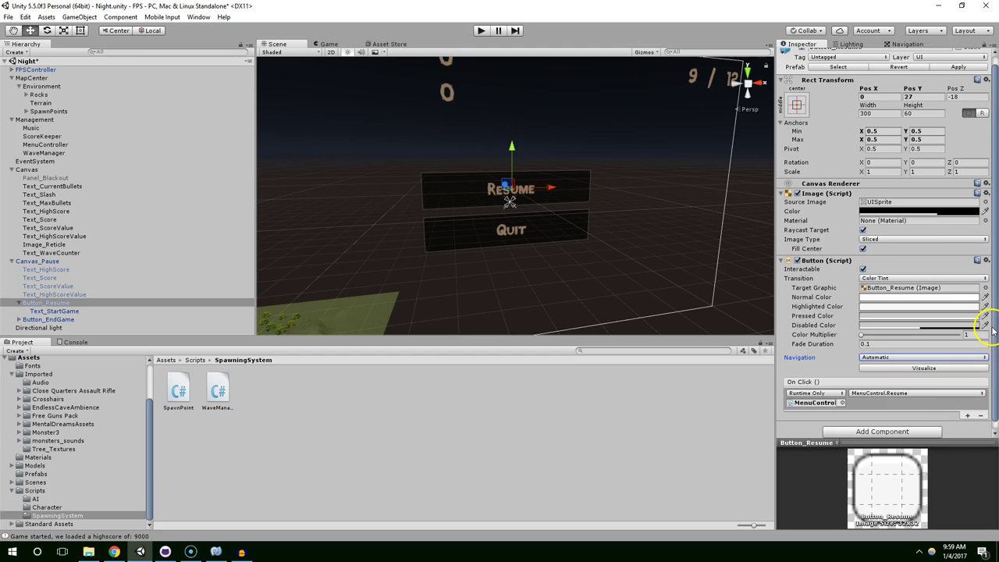
click(865, 270)
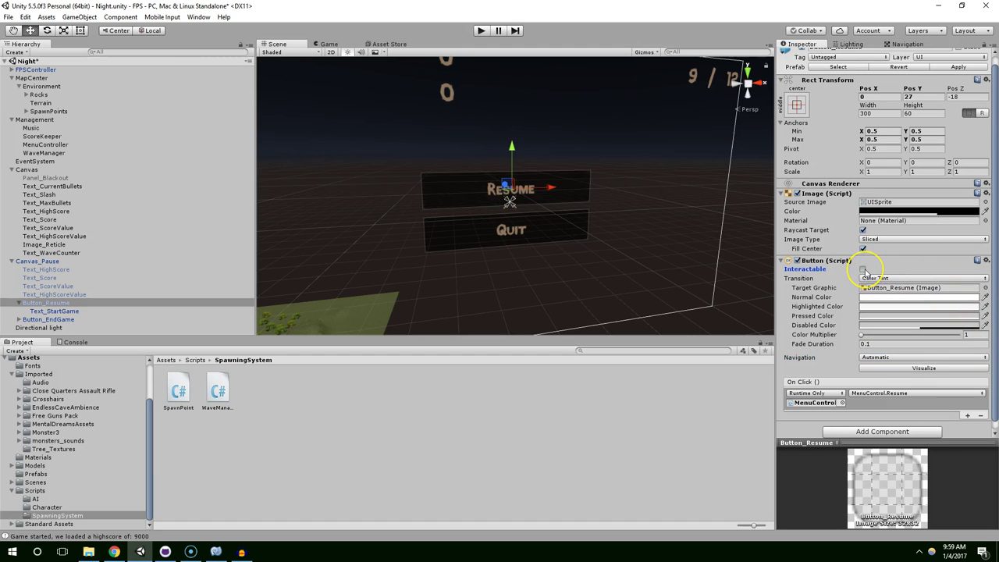
click(863, 270)
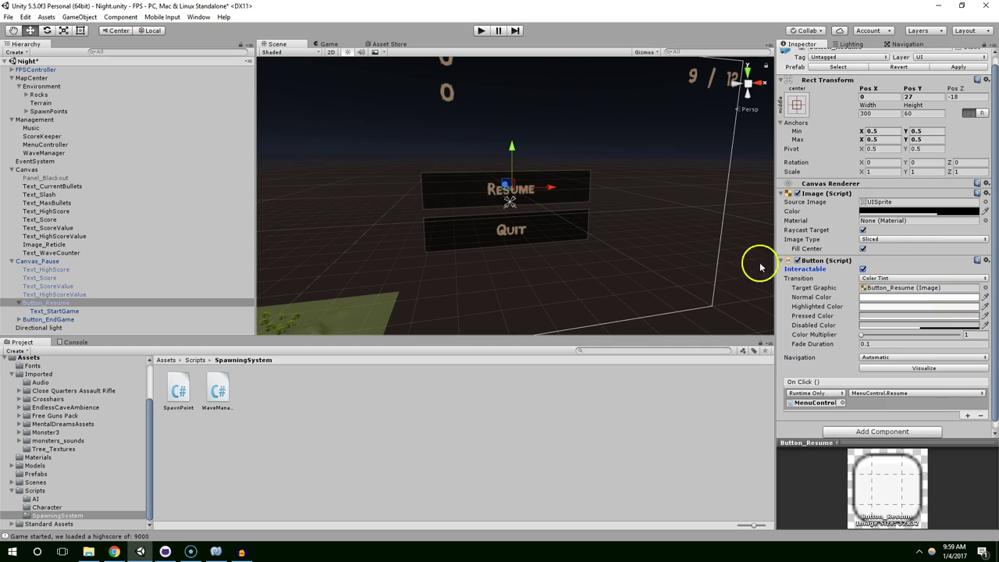
click(863, 269)
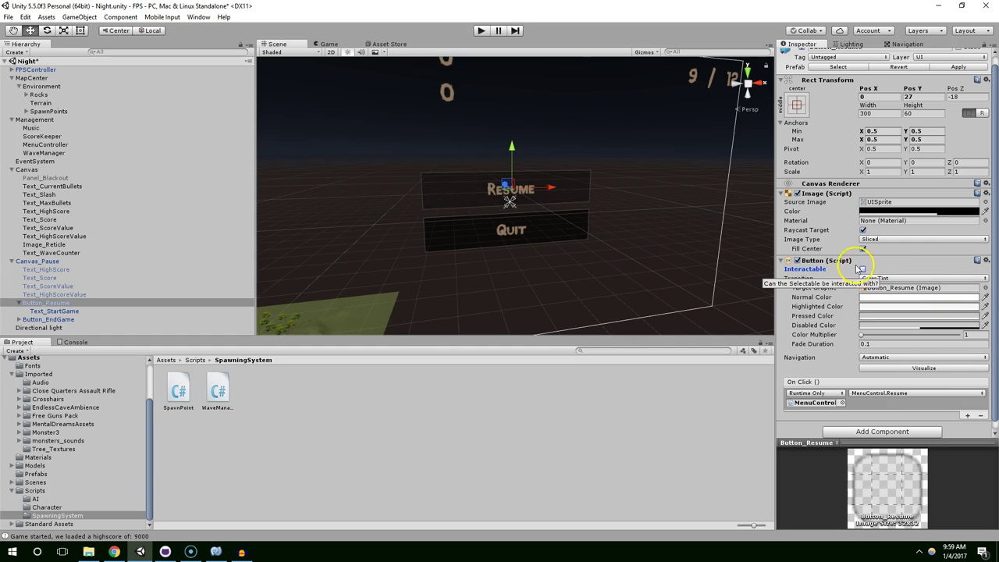
Step: Run a quick playtest in the Game view, pausing with Escape, then stop it
click(326, 44)
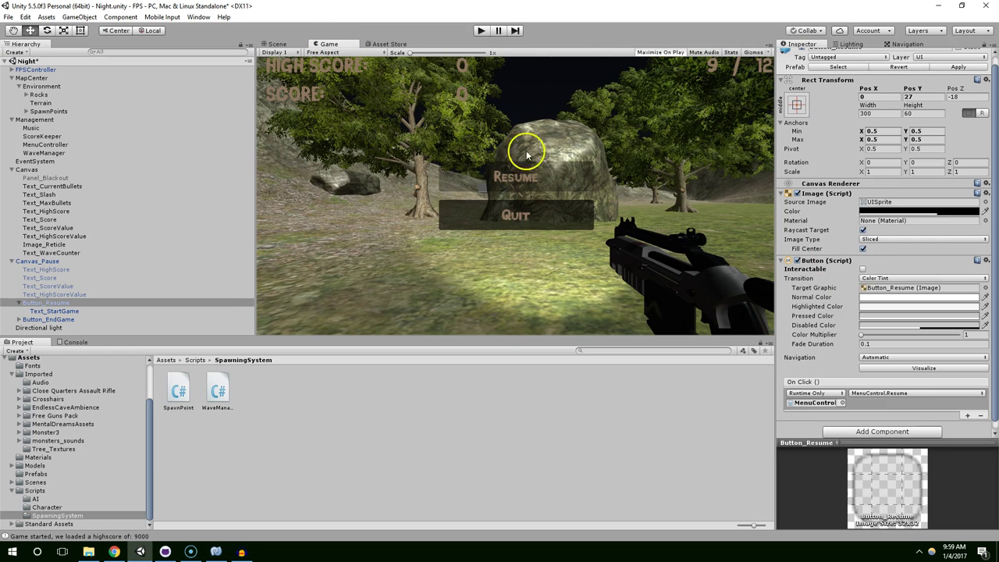
click(480, 31)
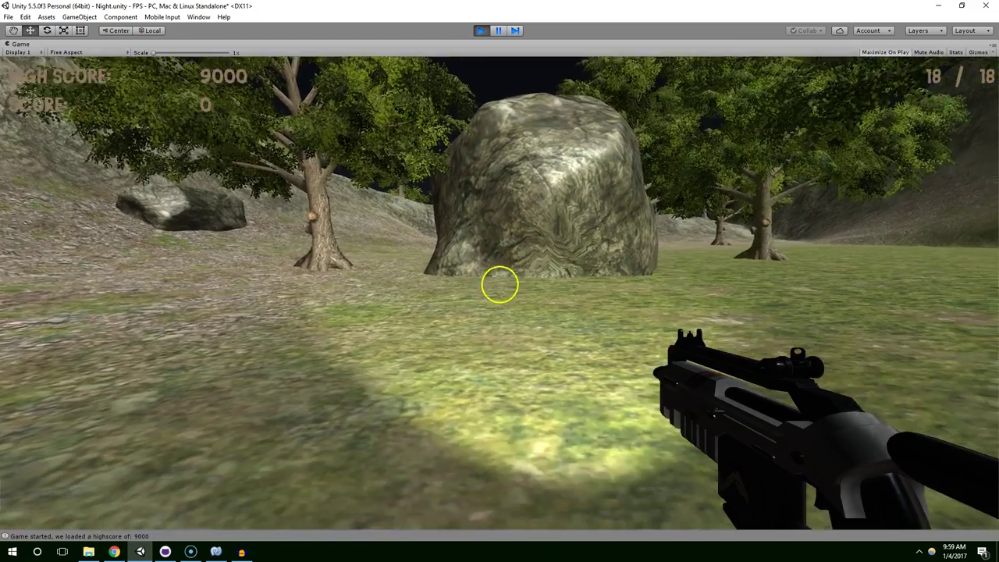
key(Escape)
click(478, 30)
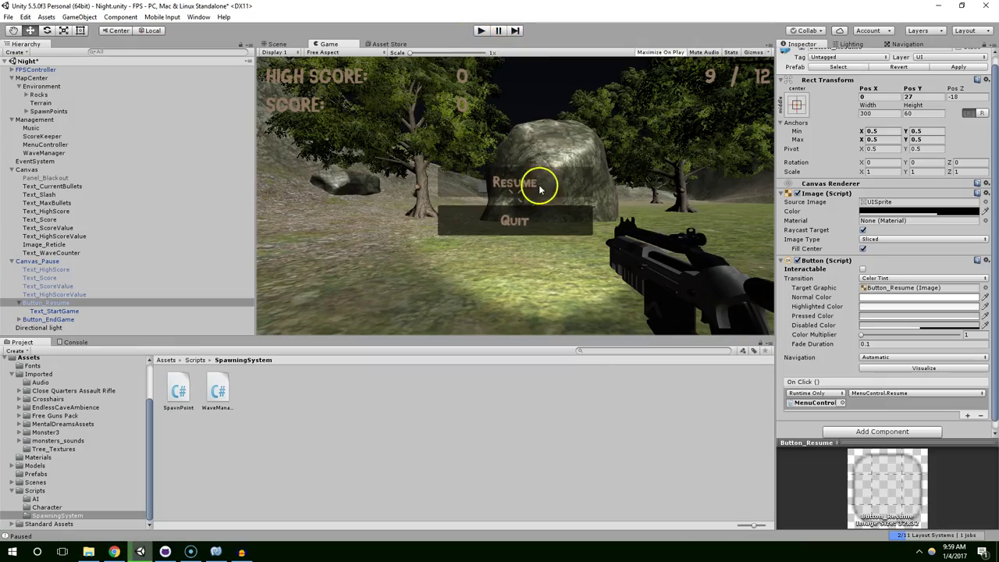
Step: Tick Interactable on Button_Resume and save the Night scene
scroll(784, 179, up, 1)
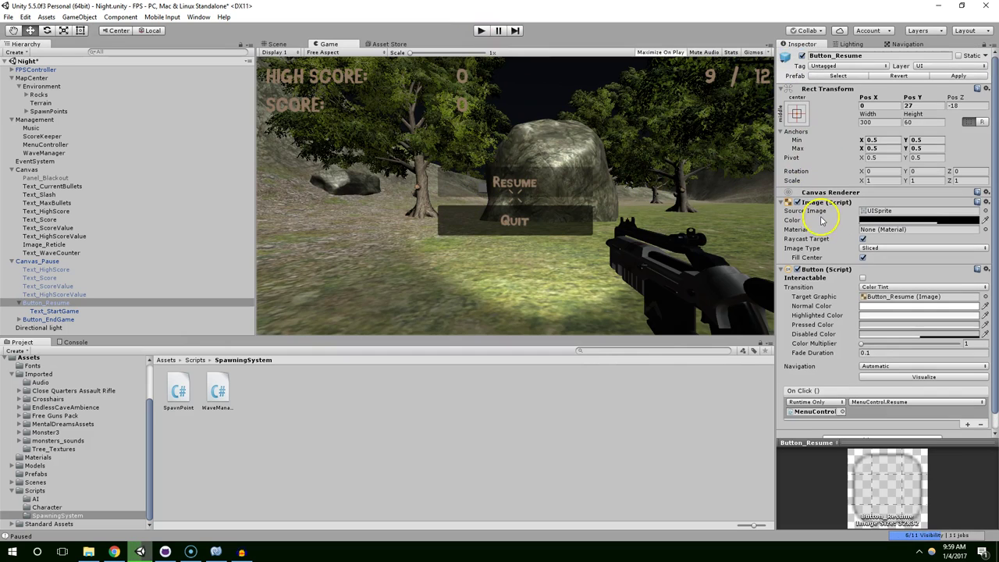
click(863, 278)
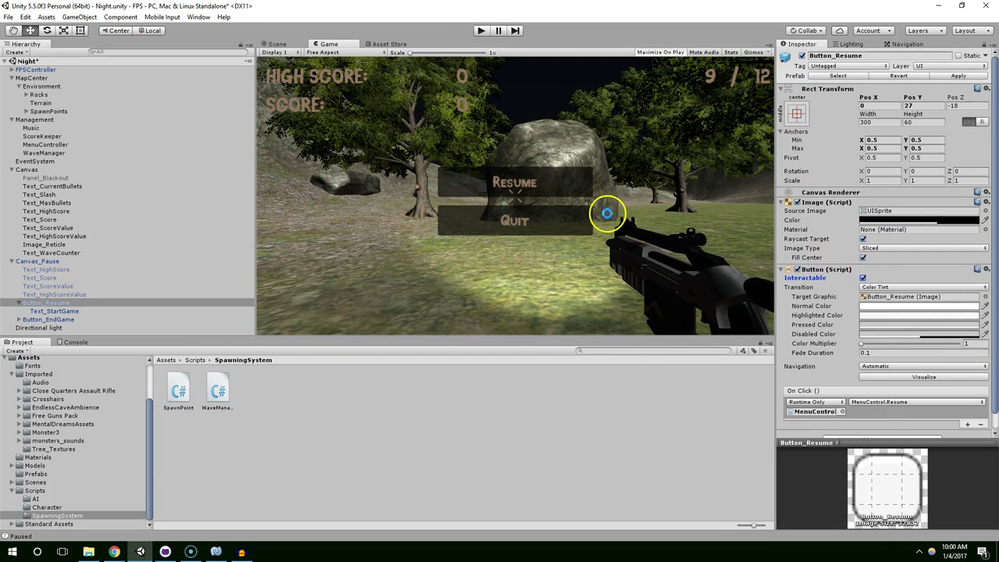
key(ctrl+s)
Step: Glance over MenuControl.cs, minimize MonoDevelop, and start a new playtest
click(216, 552)
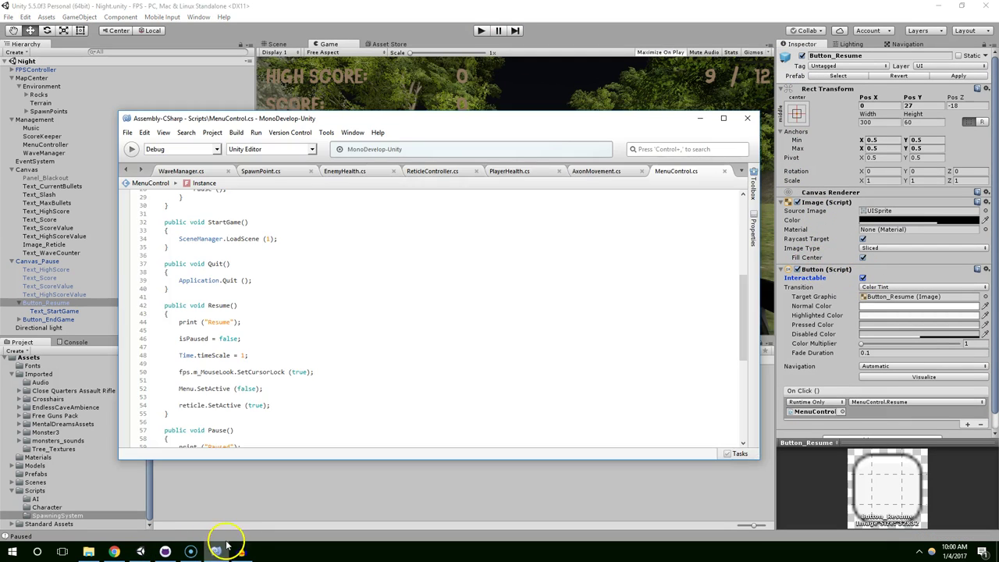
scroll(318, 308, down, 3)
scroll(318, 307, down, 2)
click(701, 119)
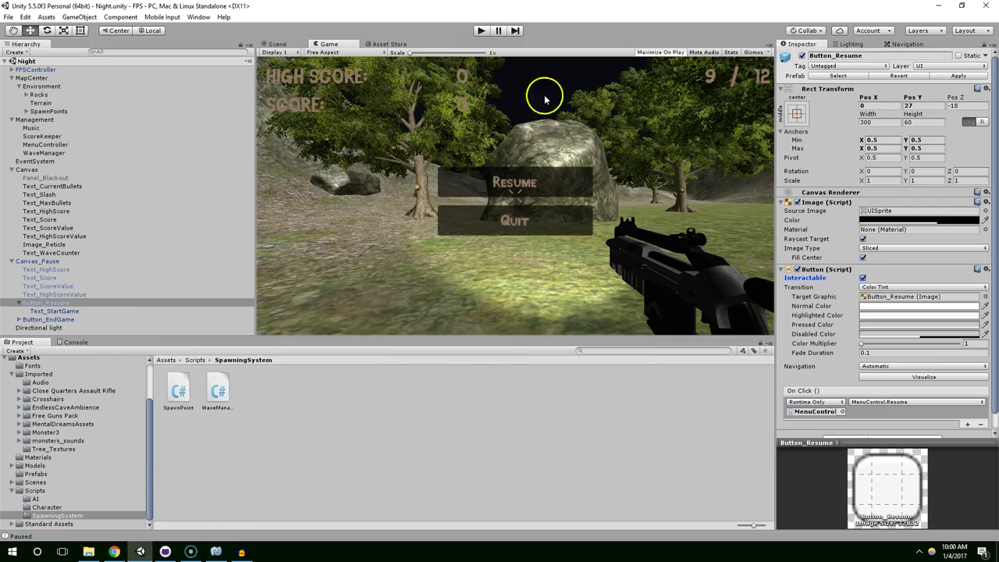
click(479, 32)
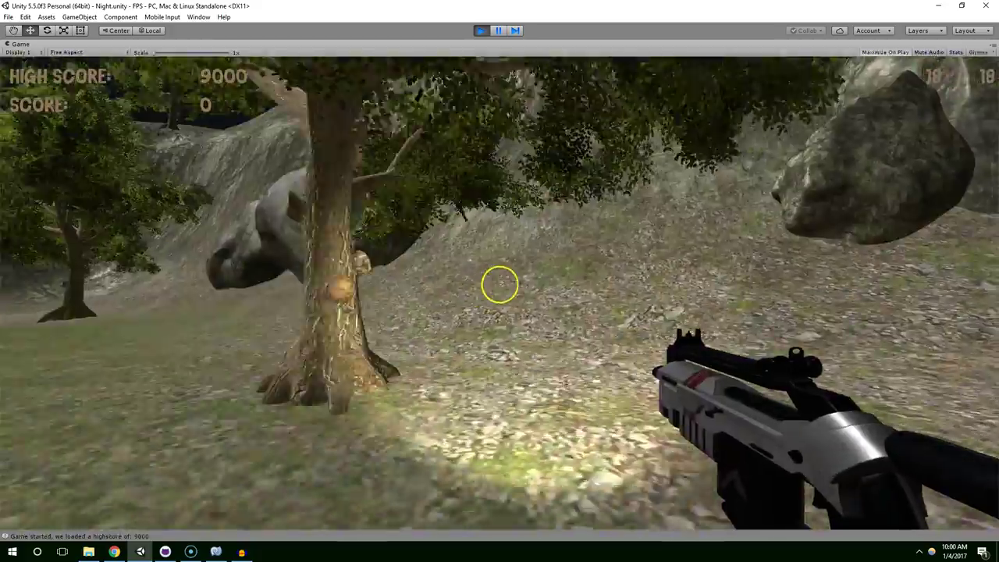
Step: Walk forward with W and shoot at the monster until the player is crushed
key(w)
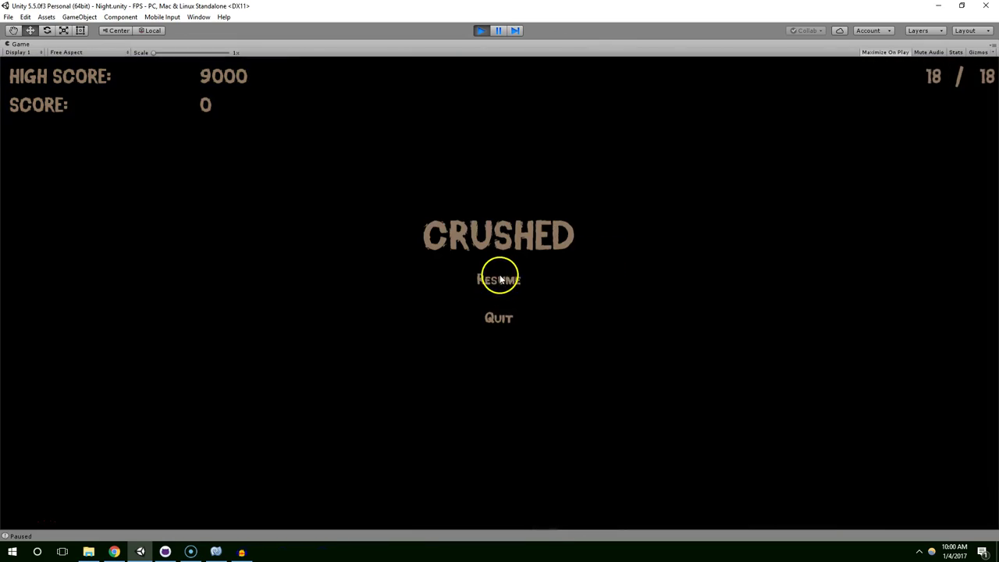
click(499, 280)
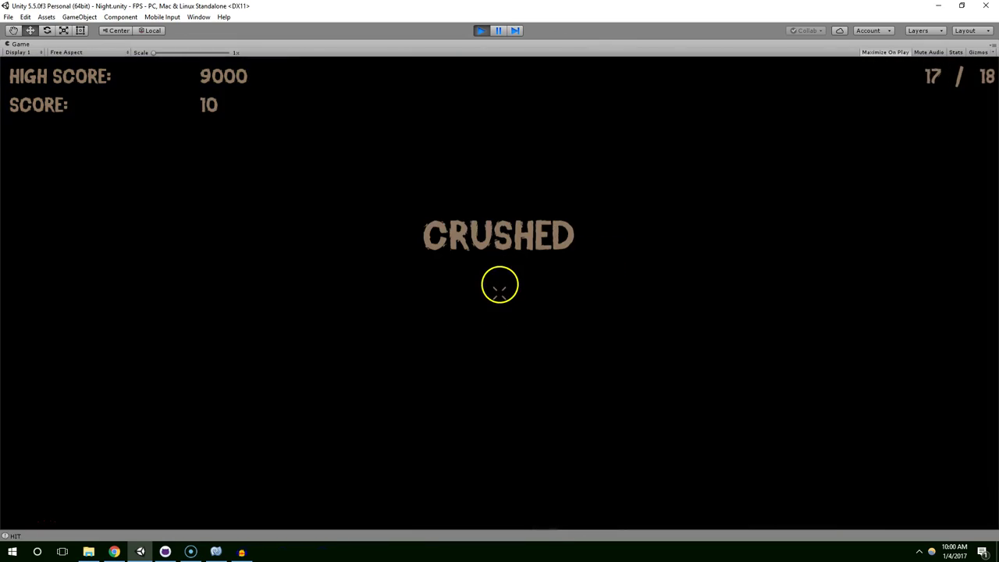
click(499, 285)
click(500, 285)
click(500, 285)
click(500, 285)
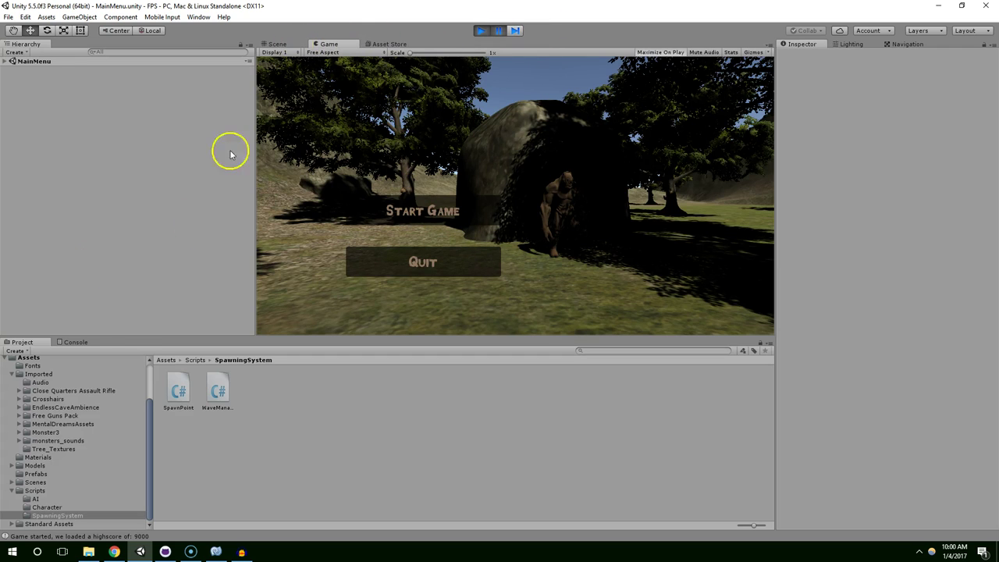
Step: Open the Console's NullReferenceException to jump to MenuControl.cs line 50
click(70, 343)
click(66, 452)
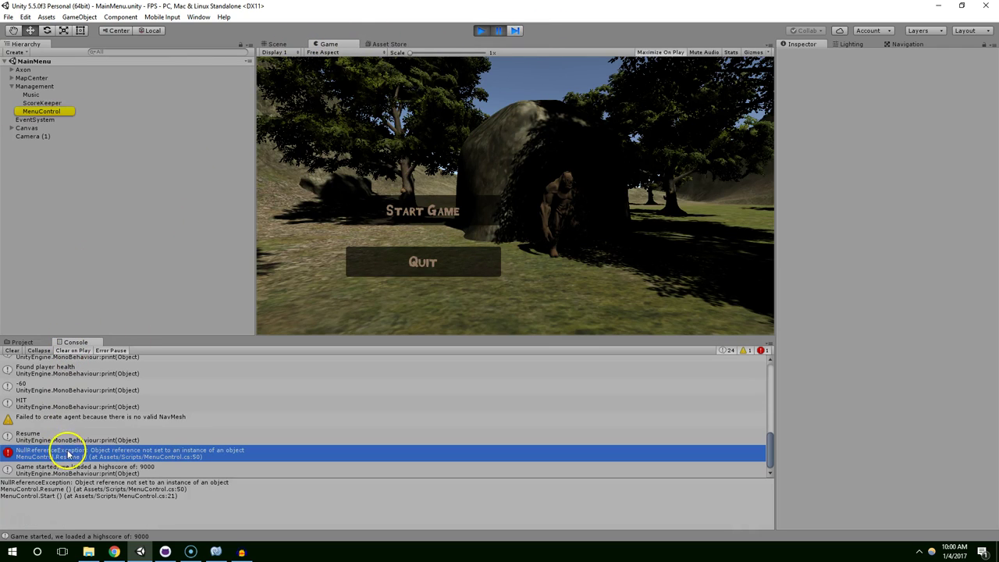
double_click(70, 455)
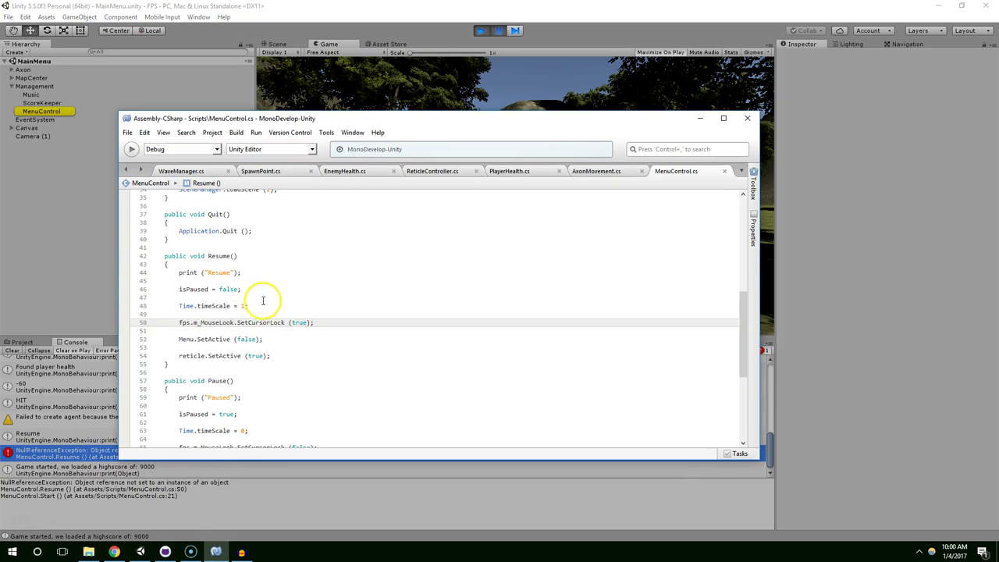
Step: Inspect the MainMenu scene's Start Game and Quit buttons in the Scene view
click(351, 90)
click(281, 44)
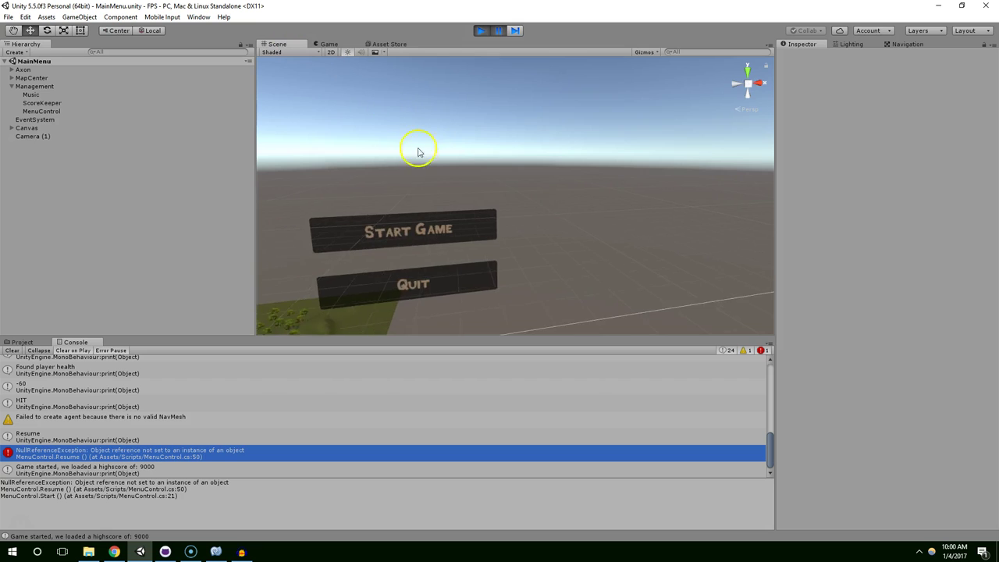
mouse_move(423, 156)
middle_down()
mouse_move(565, 104)
mouse_move(539, 140)
middle_up()
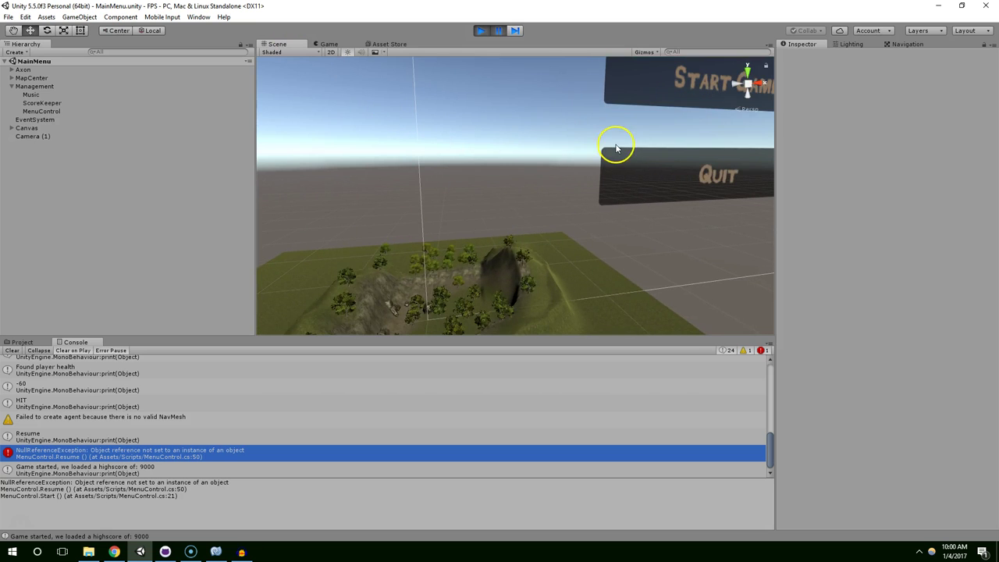
middle_drag(616, 148, 382, 273)
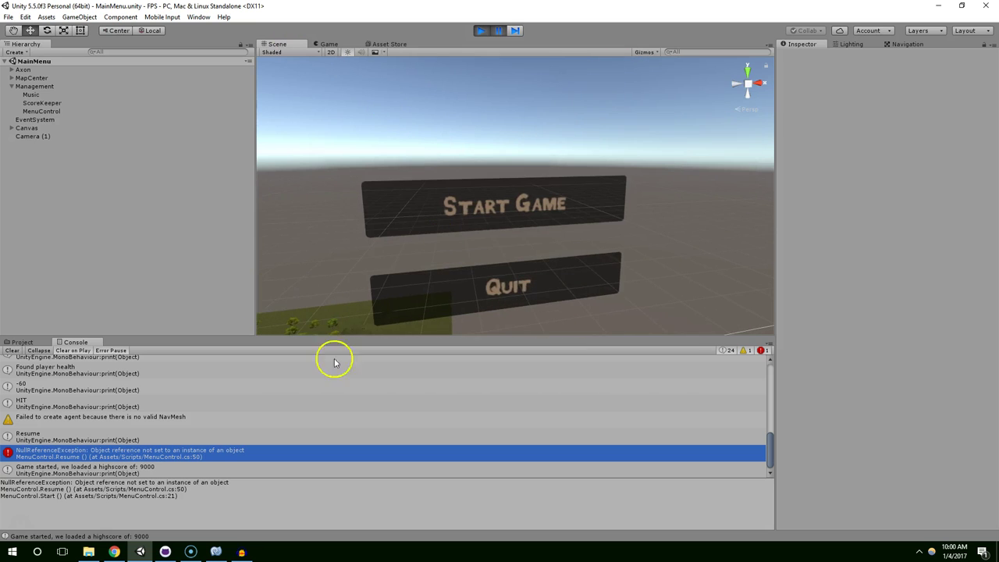
click(217, 551)
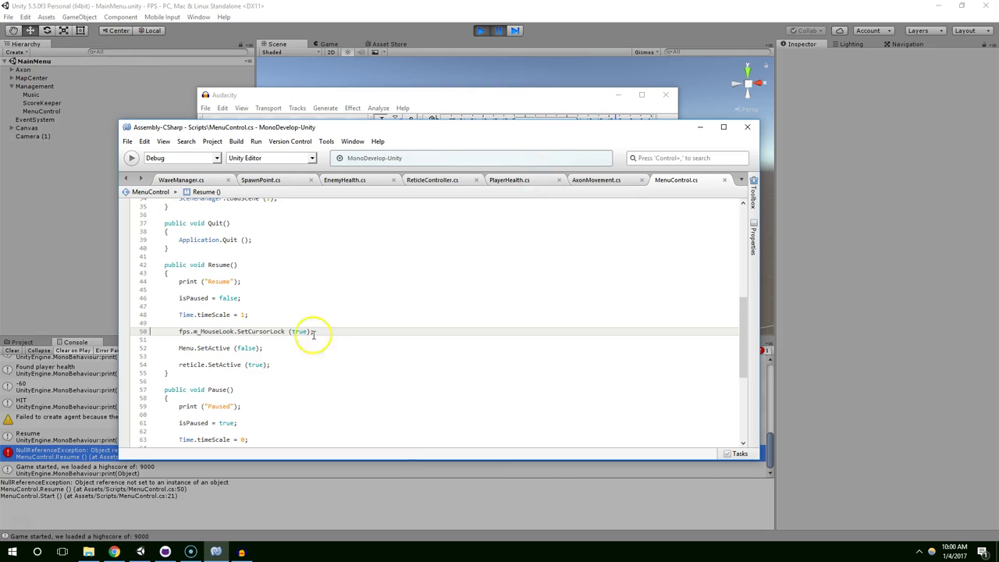
Step: Guard Resume's cursor-lock call with if(fps != null), then stop play mode in Unity
triple_click(185, 331)
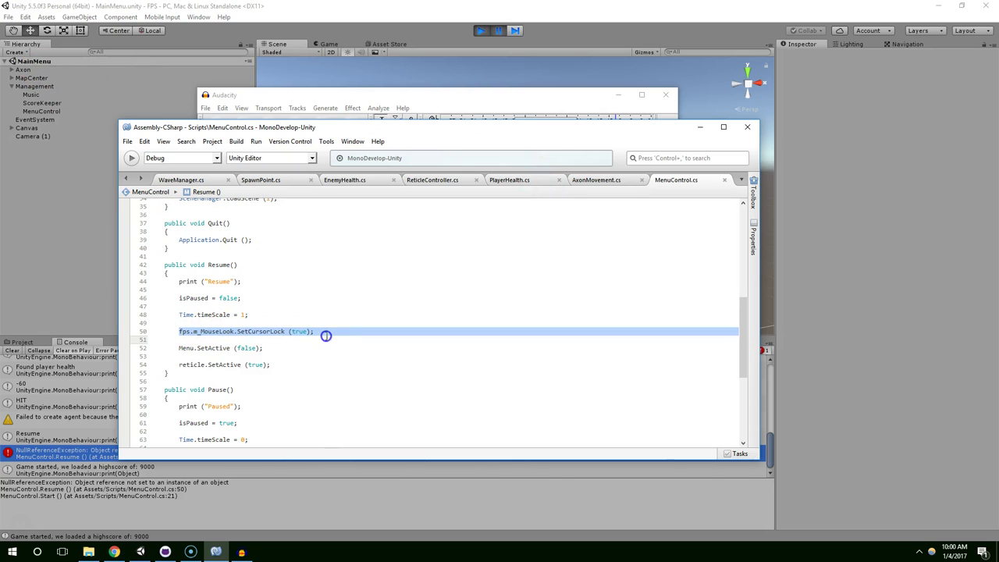
click(232, 316)
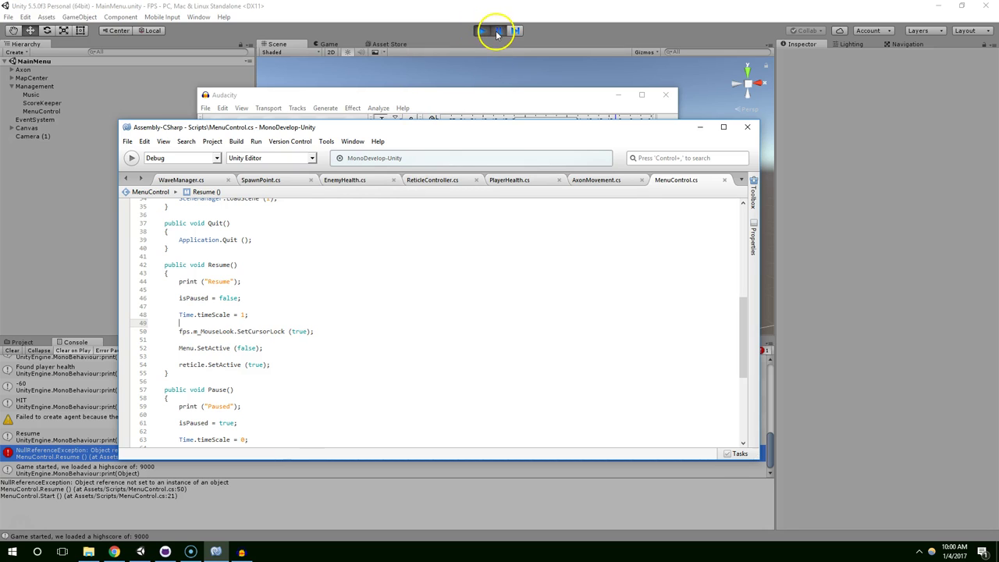
key(Return)
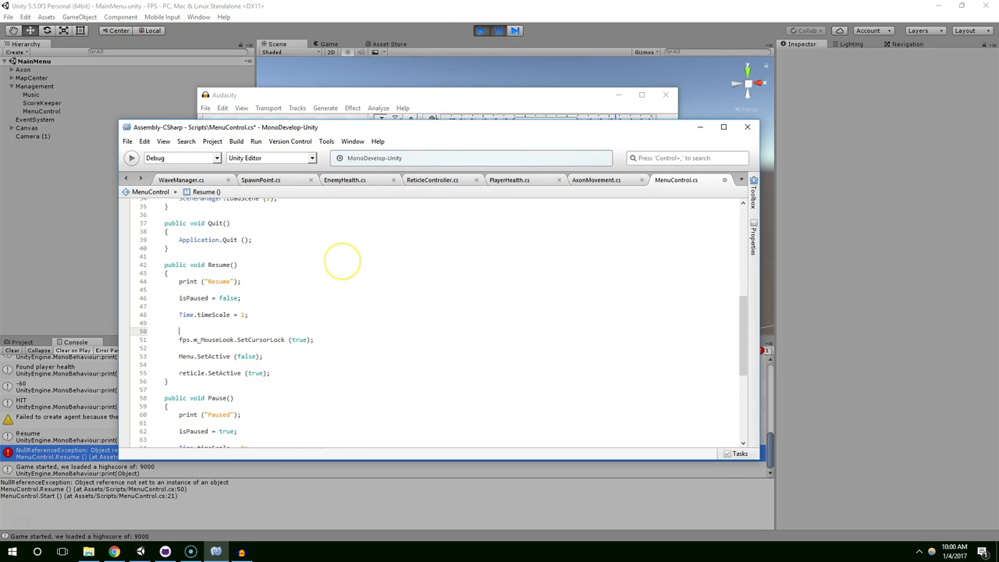
text(if(fps != null))
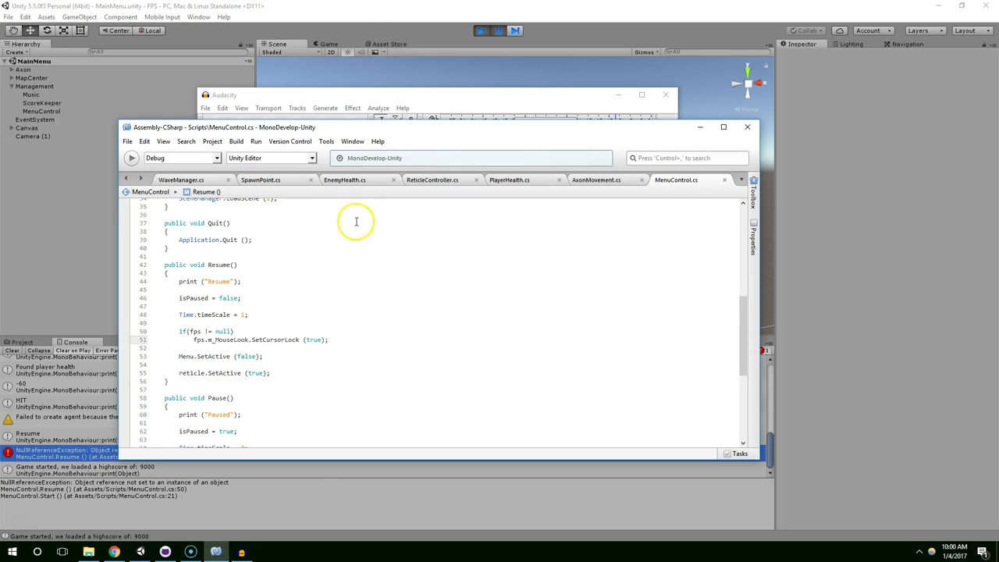
click(410, 11)
click(481, 31)
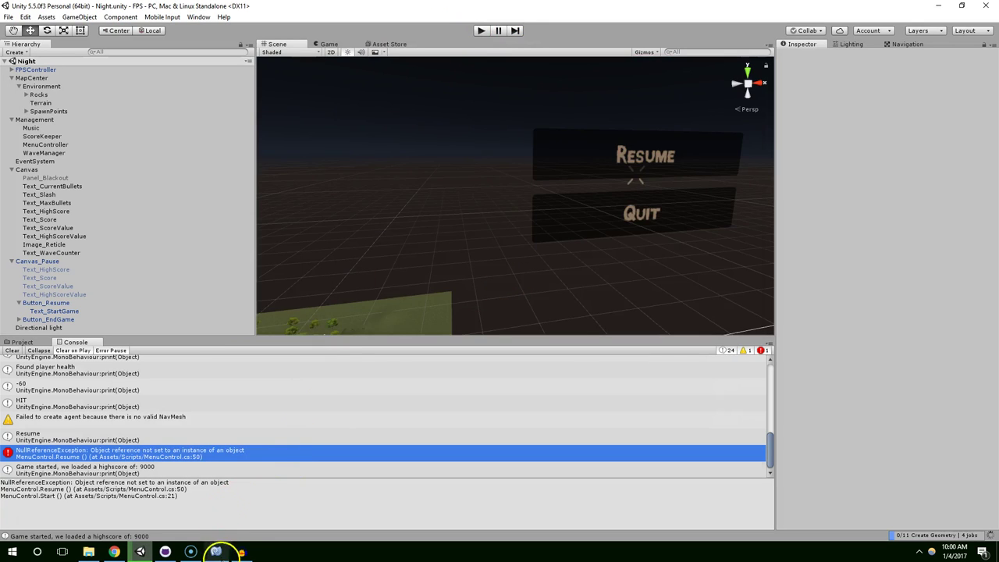
Step: Look through the open AxonMovement and EnemyHealth scripts for the restart code
click(216, 551)
scroll(313, 256, up, 4)
scroll(312, 256, up, 1)
click(596, 180)
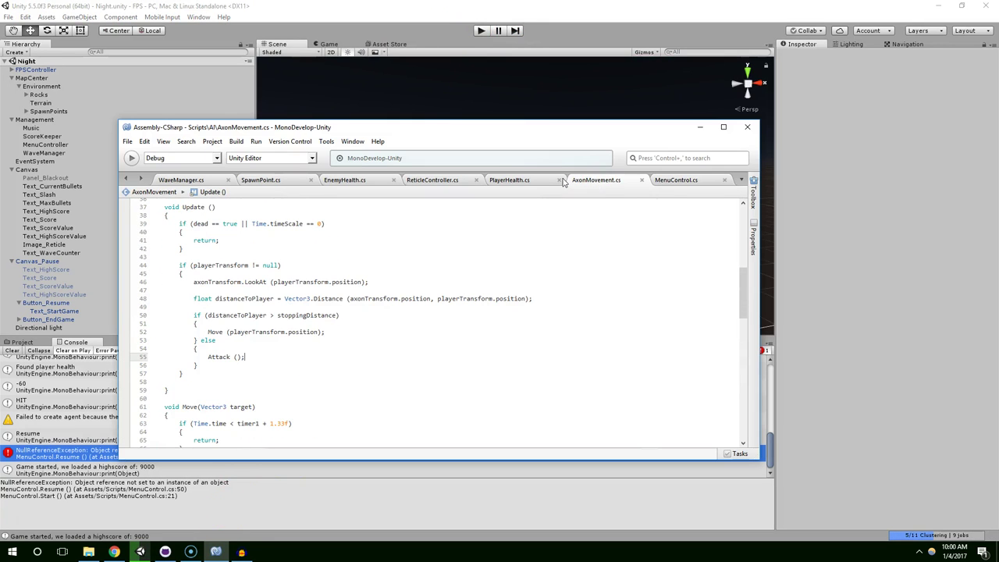
scroll(325, 323, down, 2)
scroll(325, 323, down, 6)
scroll(323, 323, down, 5)
scroll(323, 323, up, 3)
click(667, 180)
click(509, 179)
click(425, 180)
click(357, 179)
scroll(397, 318, down, 2)
scroll(379, 336, down, 10)
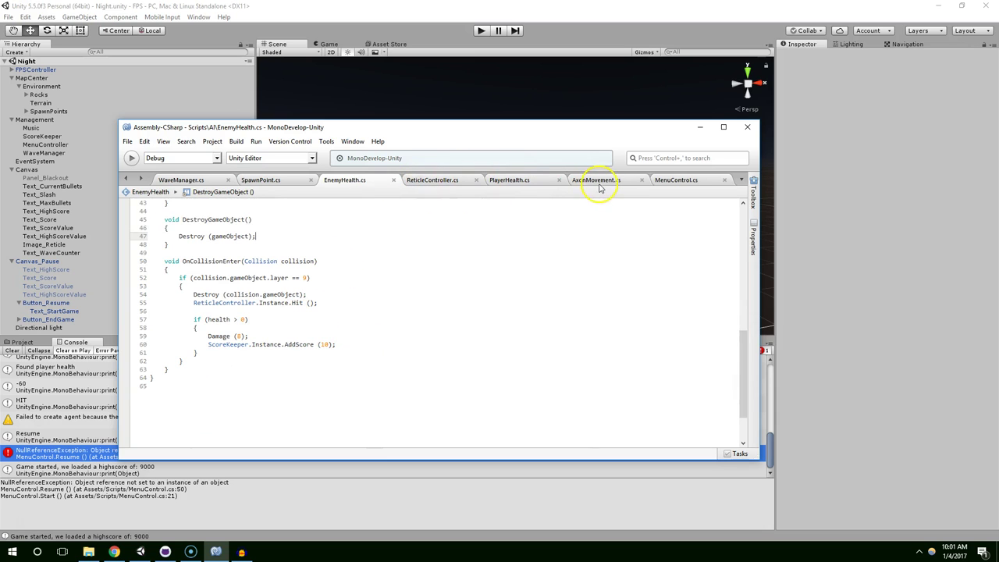
Step: In PlayerHealth's Die, move the Invoke("Restart") call so it comes before the pause call
click(498, 185)
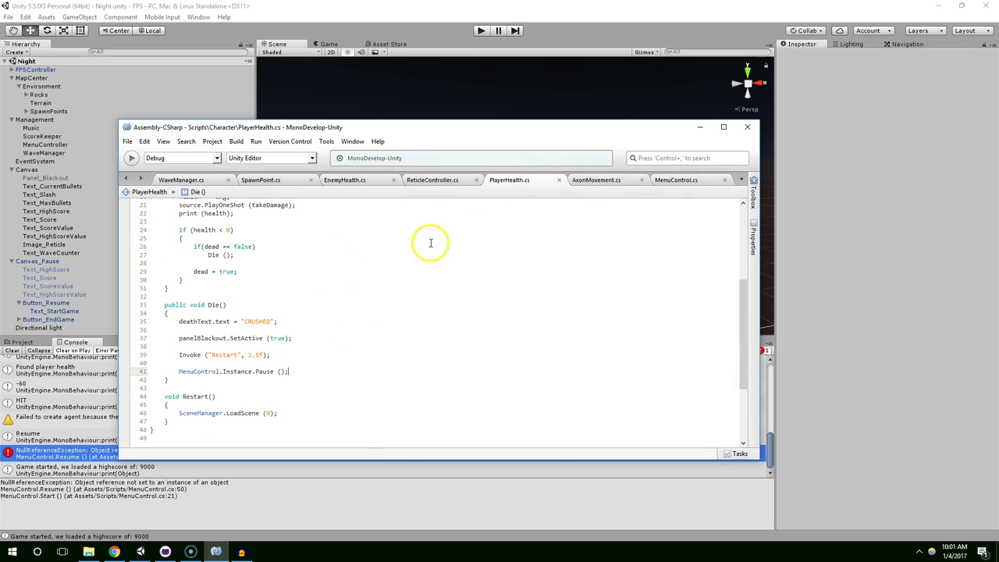
scroll(328, 321, down, 1)
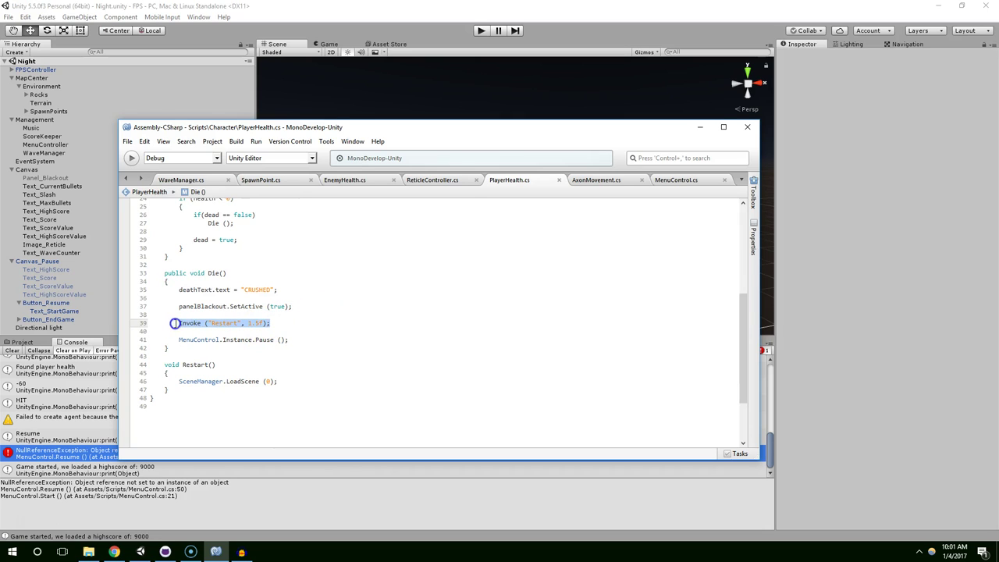
key(Delete)
key(BackSpace)
key(BackSpace)
key(Return)
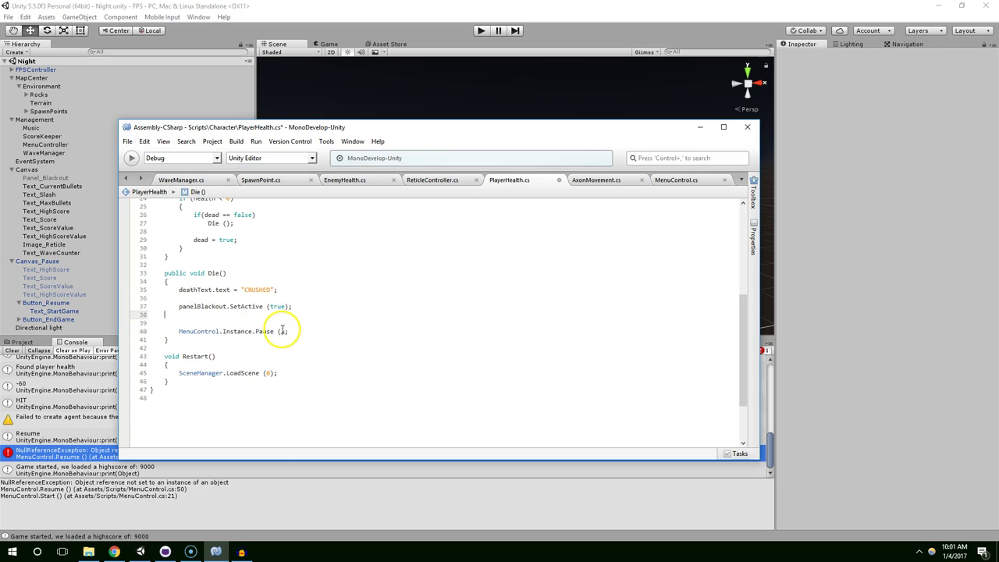
key(Return)
text(Invoke ("Restart", 1.5f);)
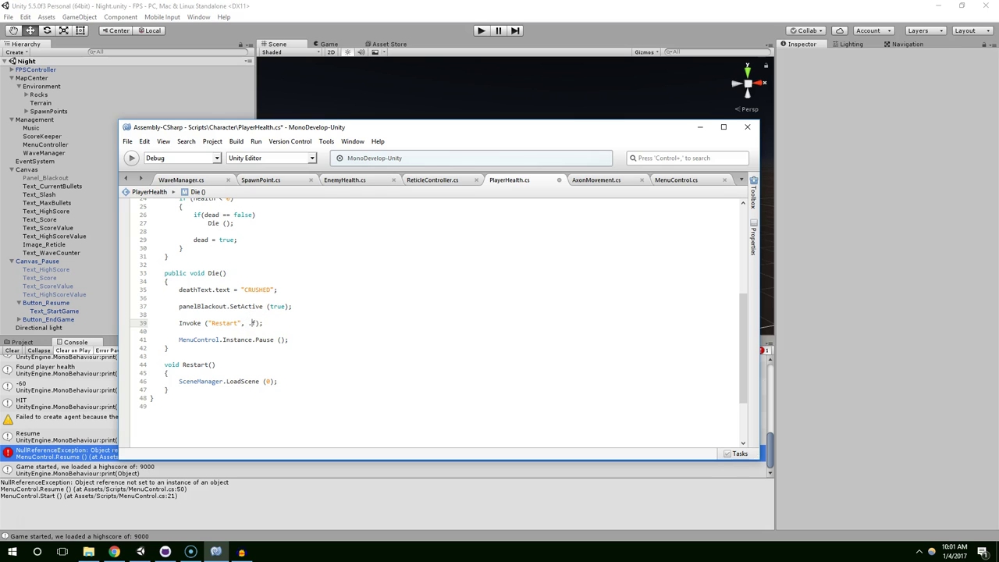
text(01)
click(238, 349)
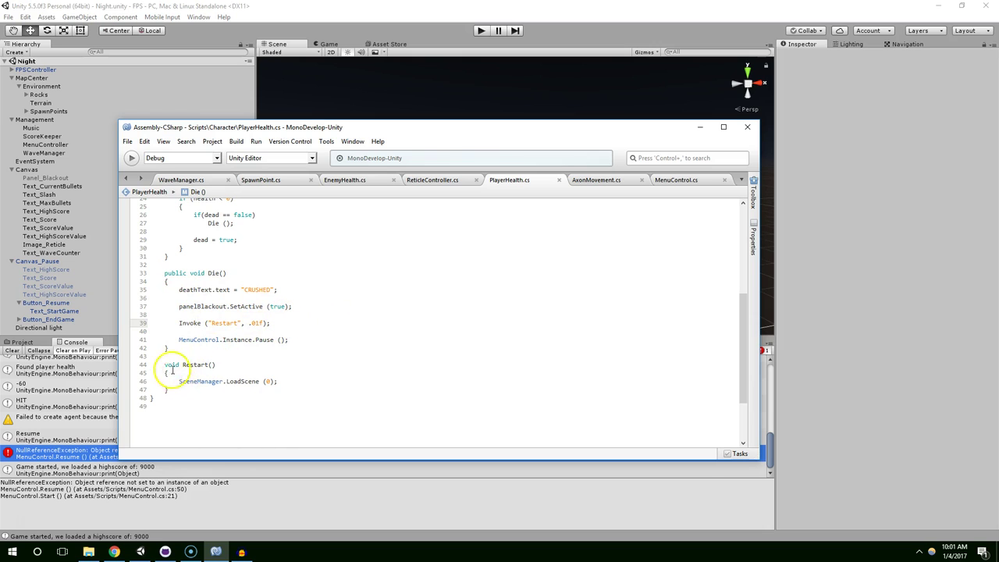
drag(169, 367, 203, 394)
Step: Play until death and inspect the NullReferenceException at MenuControl.cs line 53
click(427, 27)
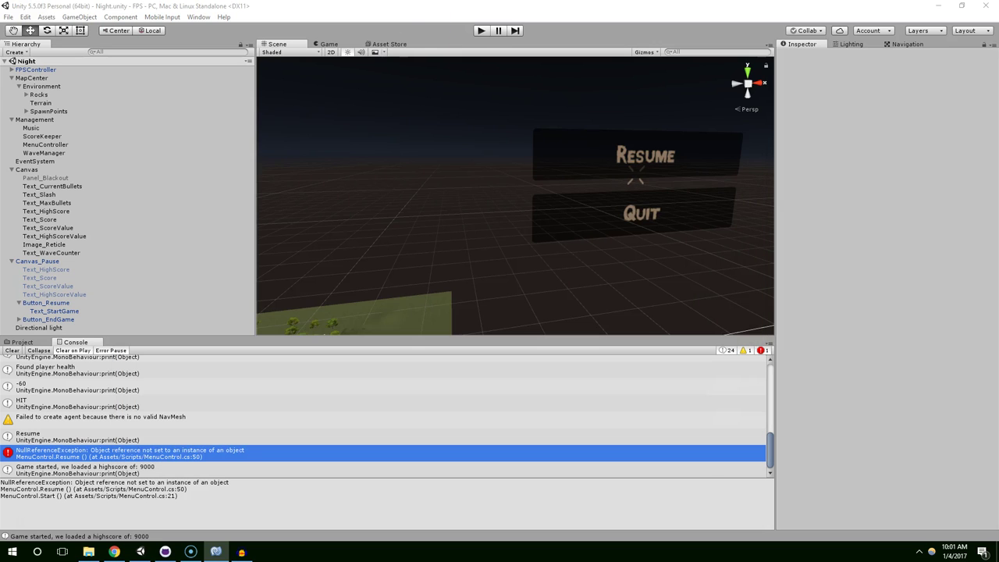
click(483, 32)
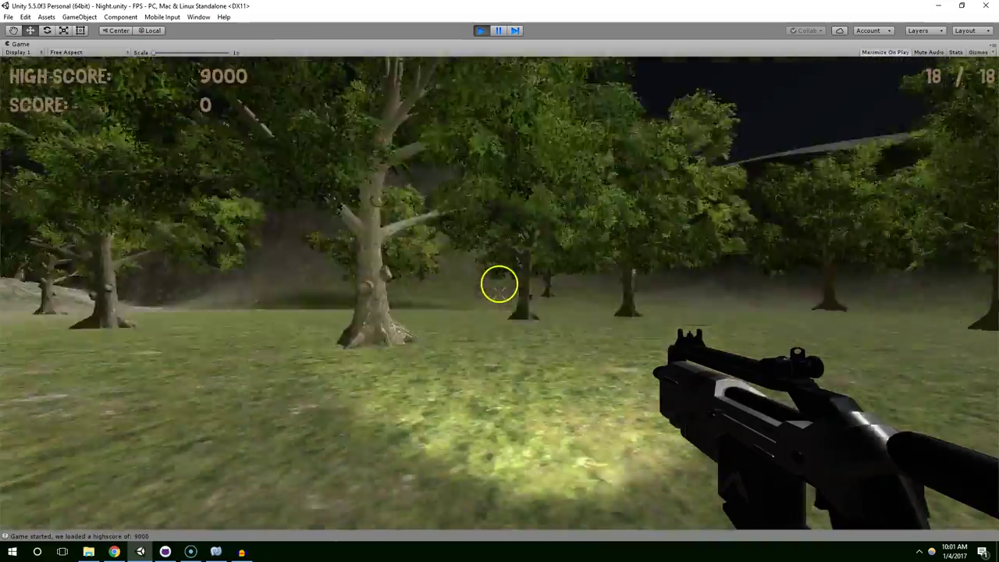
key(w)
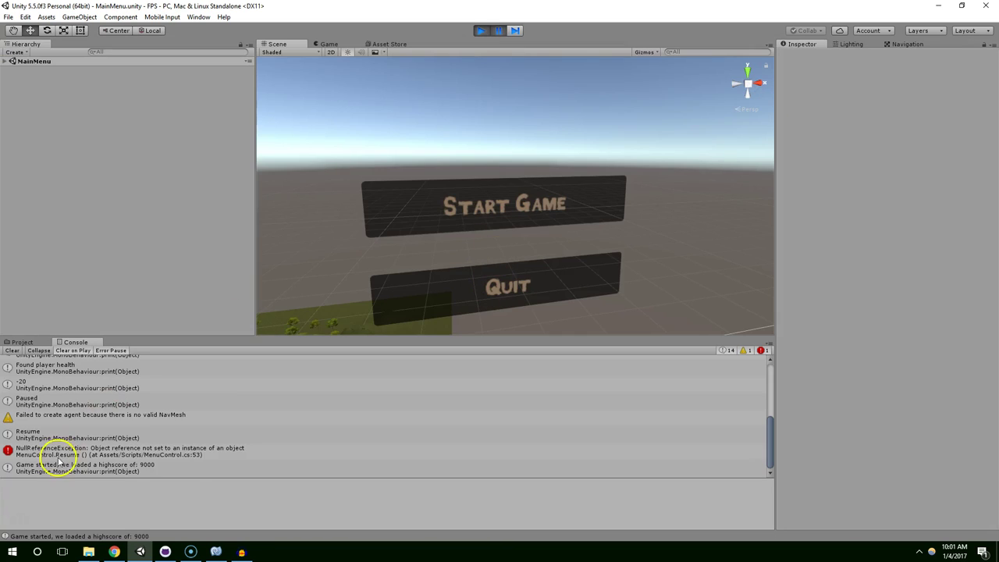
click(60, 456)
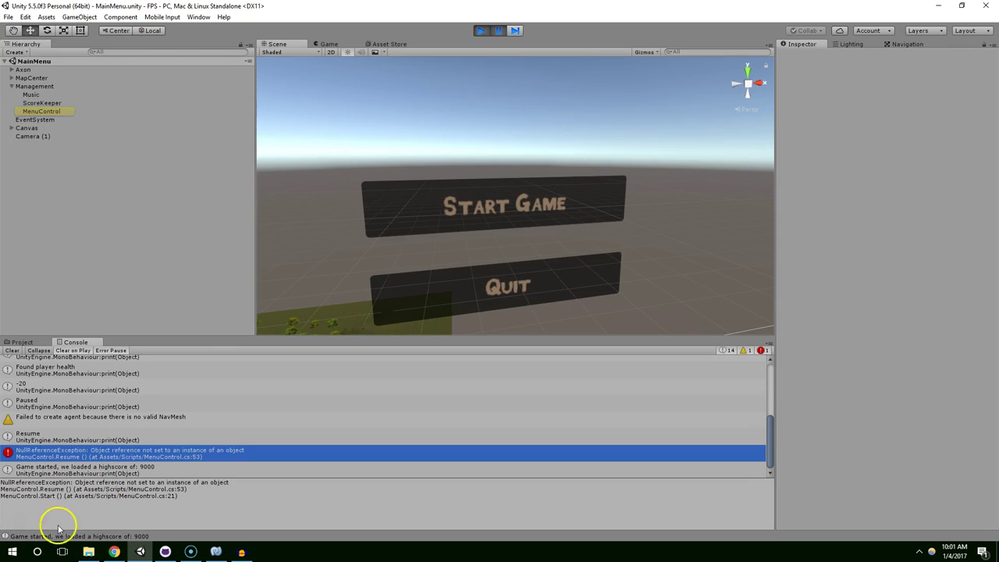
Step: Add an if(Menu == null) check above Menu.SetActive in Resume
scroll(227, 300, down, 1)
scroll(227, 300, down, 1)
scroll(219, 293, down, 1)
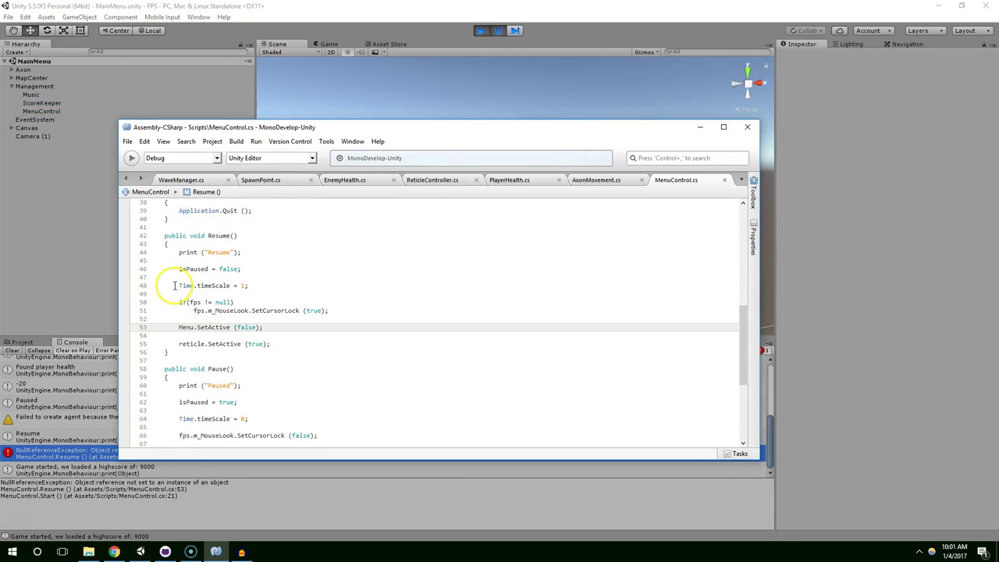
mouse_move(479, 119)
mouse_down()
mouse_move(559, 162)
mouse_move(534, 103)
mouse_up()
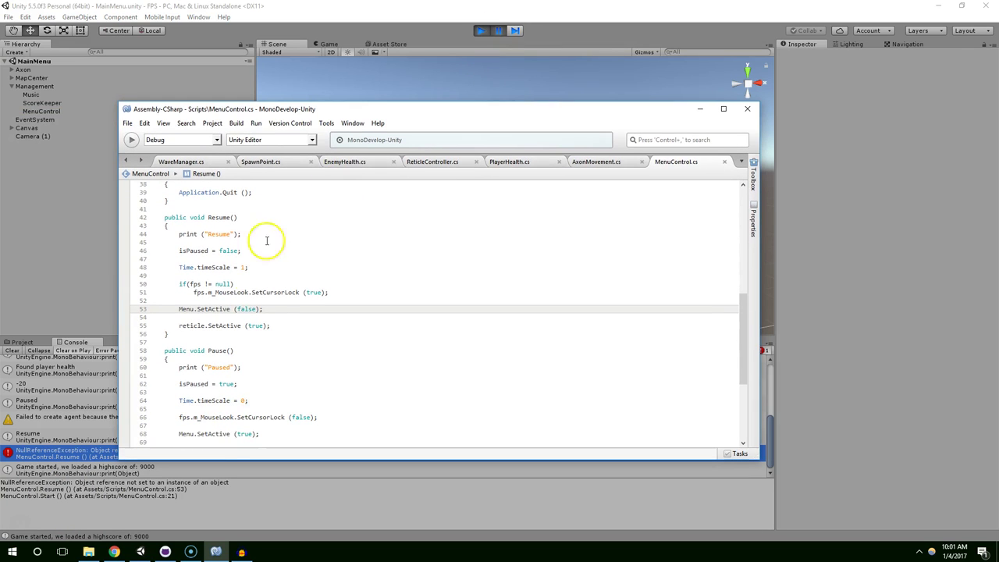
click(226, 302)
key(Return)
text(i)
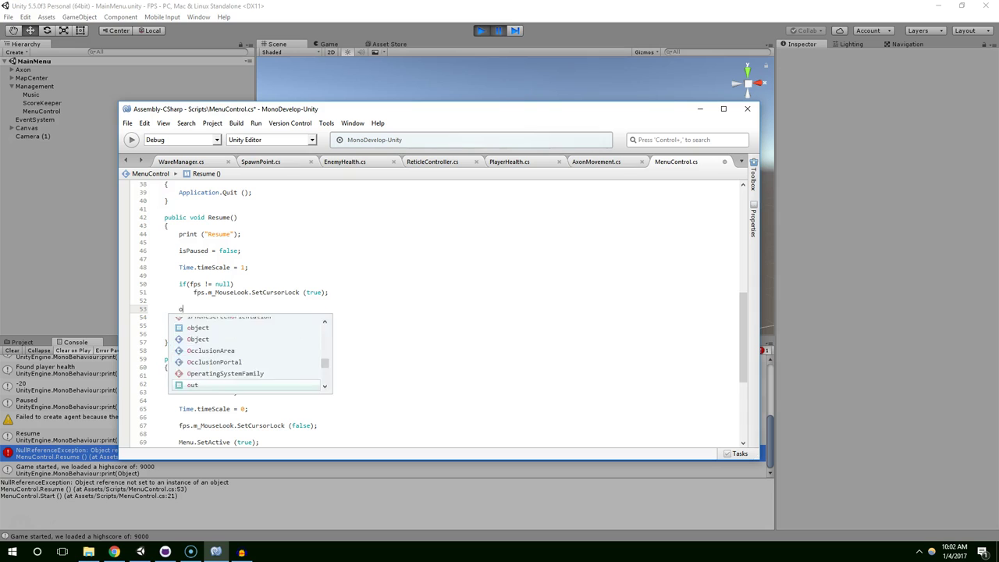
text(f(Menu == null))
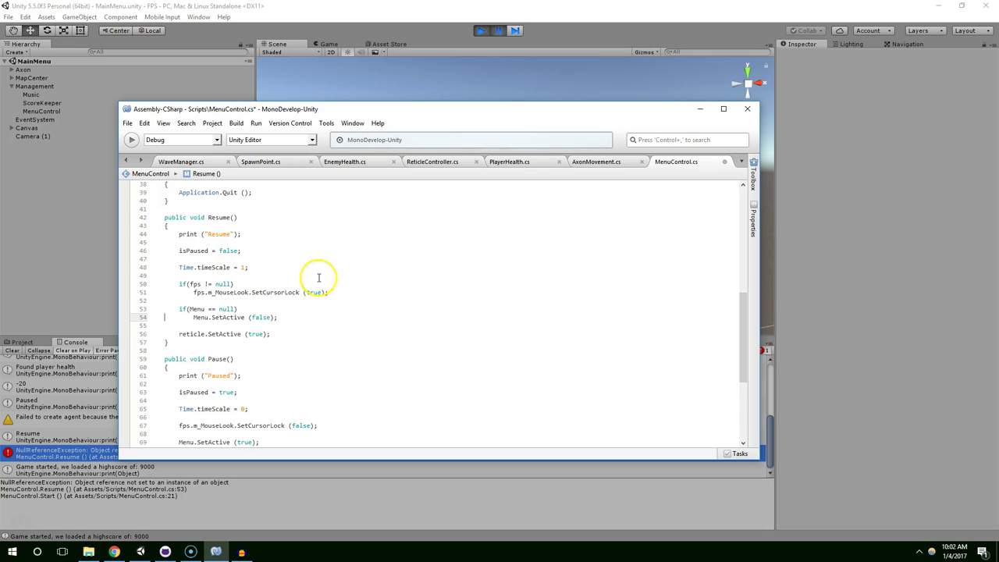
Step: Guard the reticle activation with if(reticle != null), fix the Menu comparison, and save MenuControl
click(235, 333)
key(Home)
key(Return)
key(Up)
text(if()
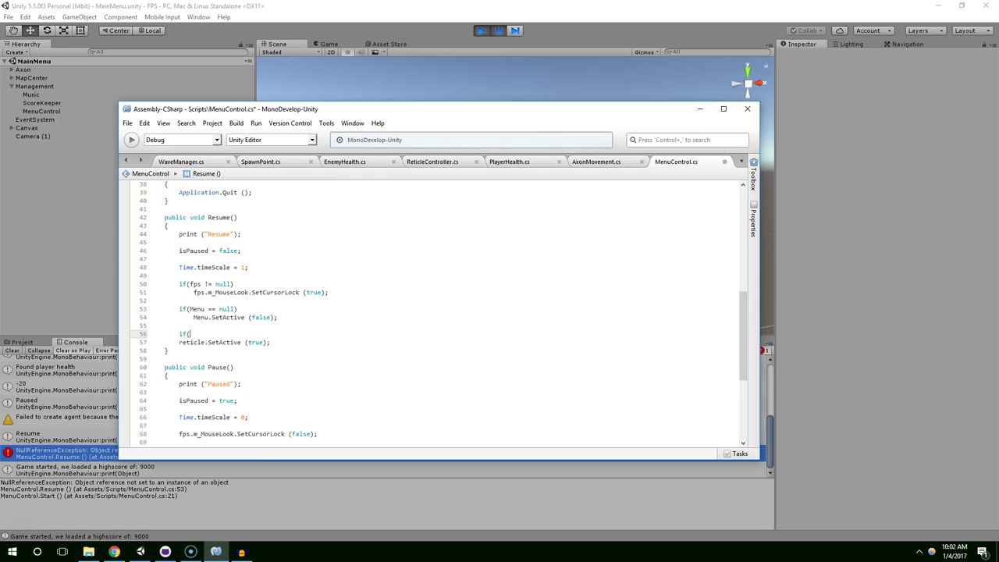
text(reticle != )
text(null))
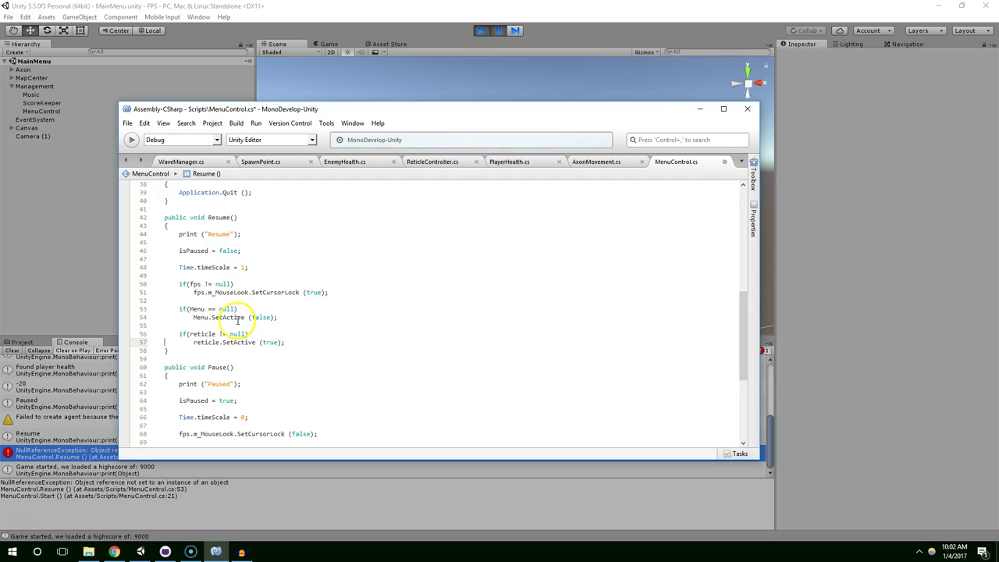
click(209, 308)
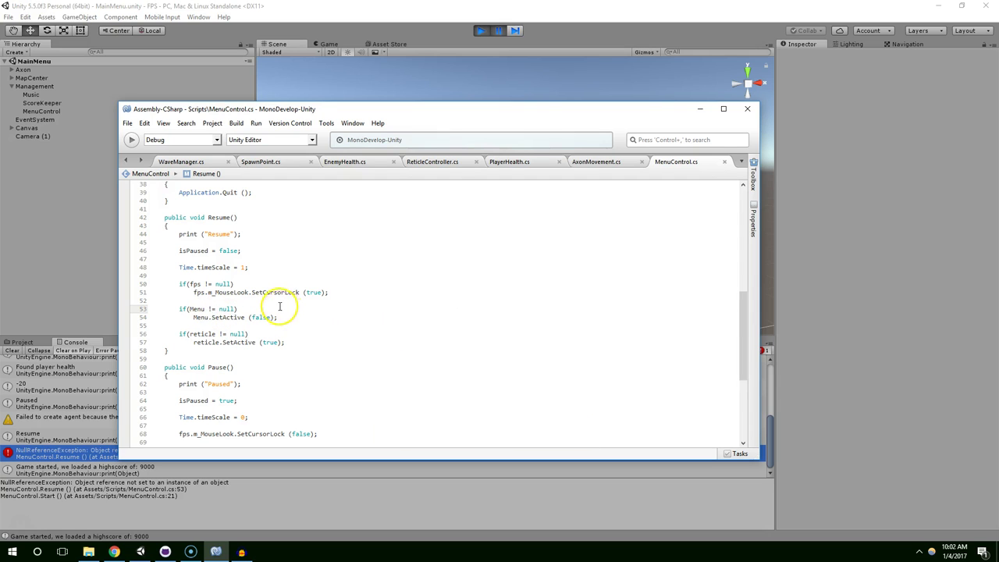
key(ctrl+s)
scroll(281, 308, down, 2)
scroll(277, 304, down, 3)
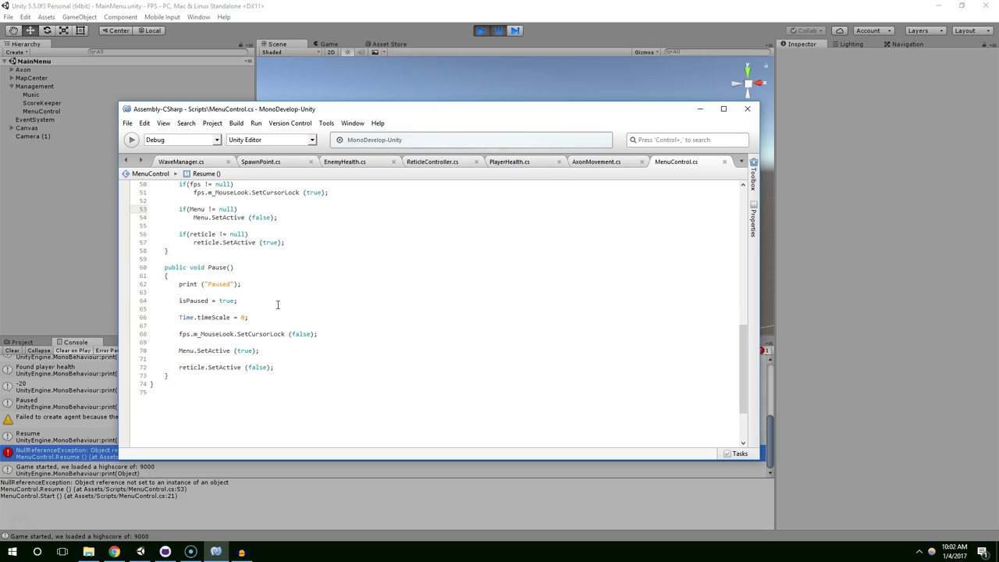
click(477, 30)
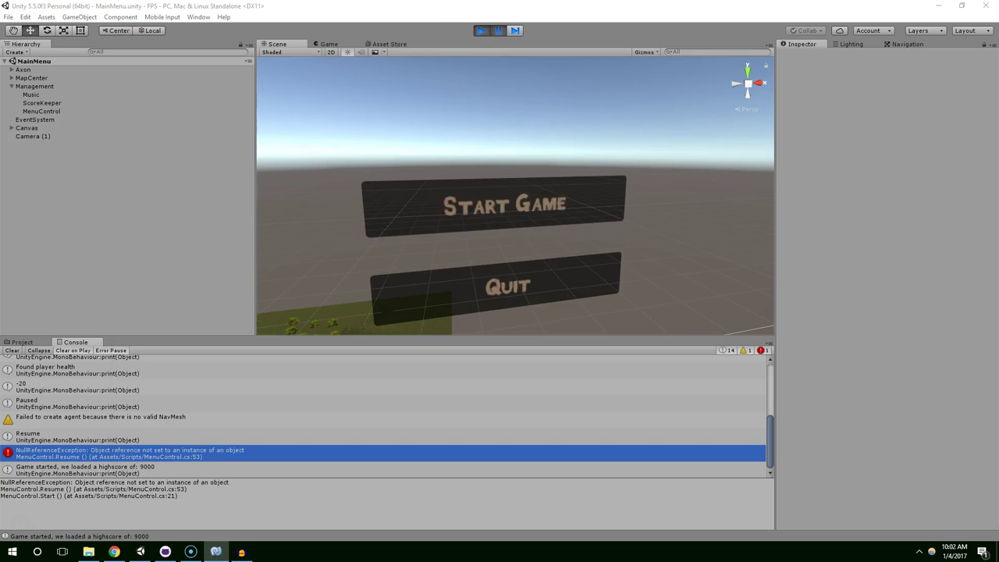
Step: Start Game from the main menu, then walk around and fire a shot in the Night level
click(482, 32)
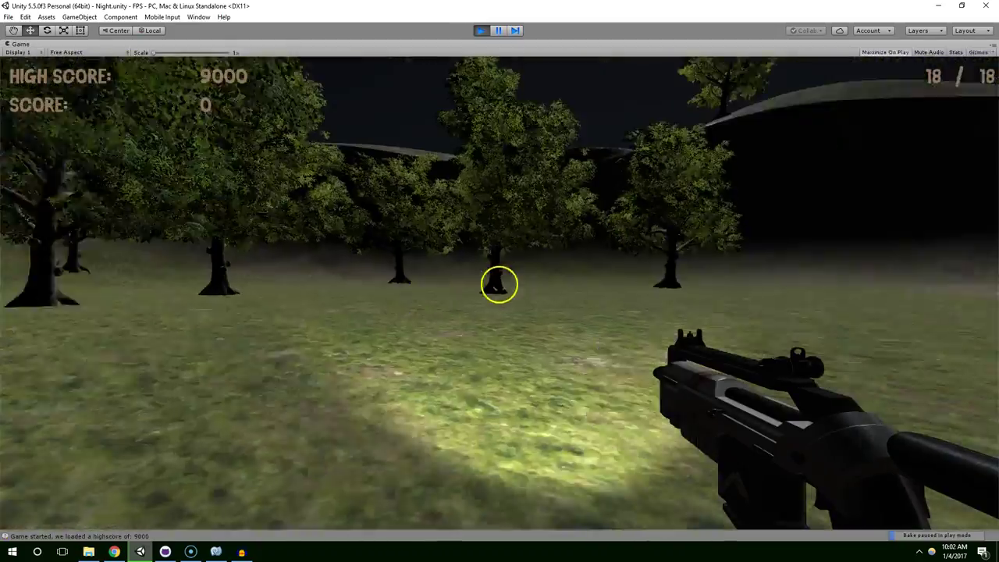
key(w)
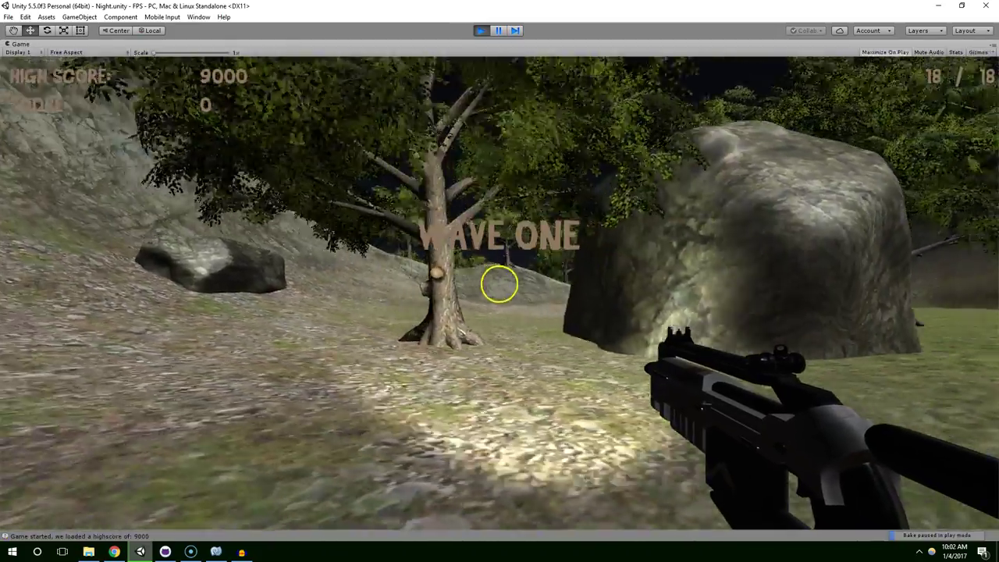
key(w)
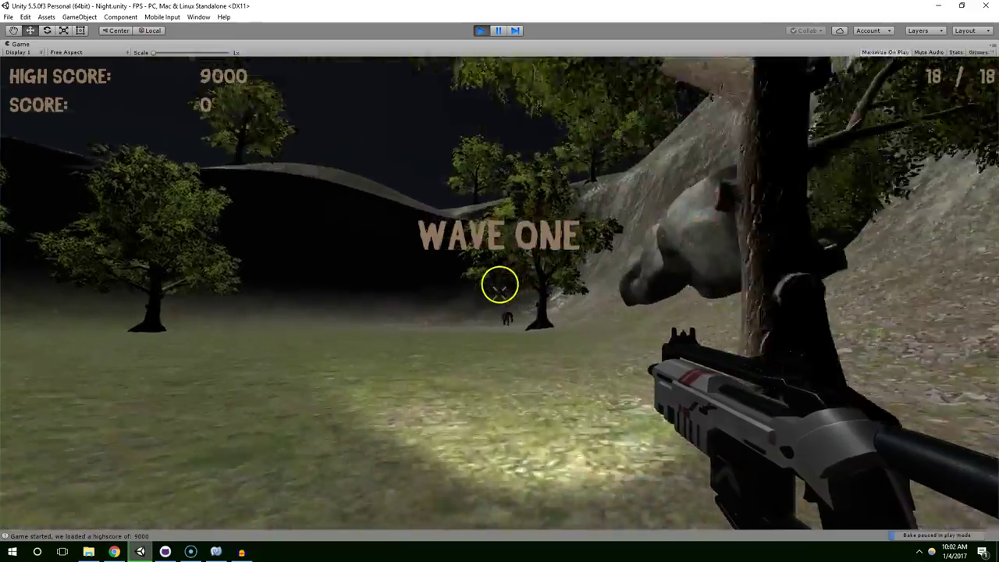
key(w)
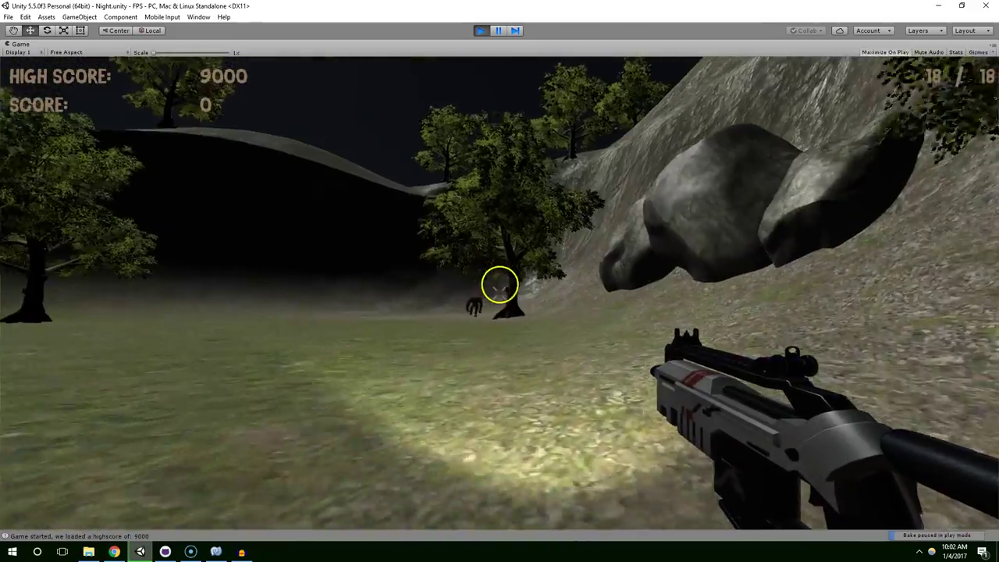
key(w)
key(w)
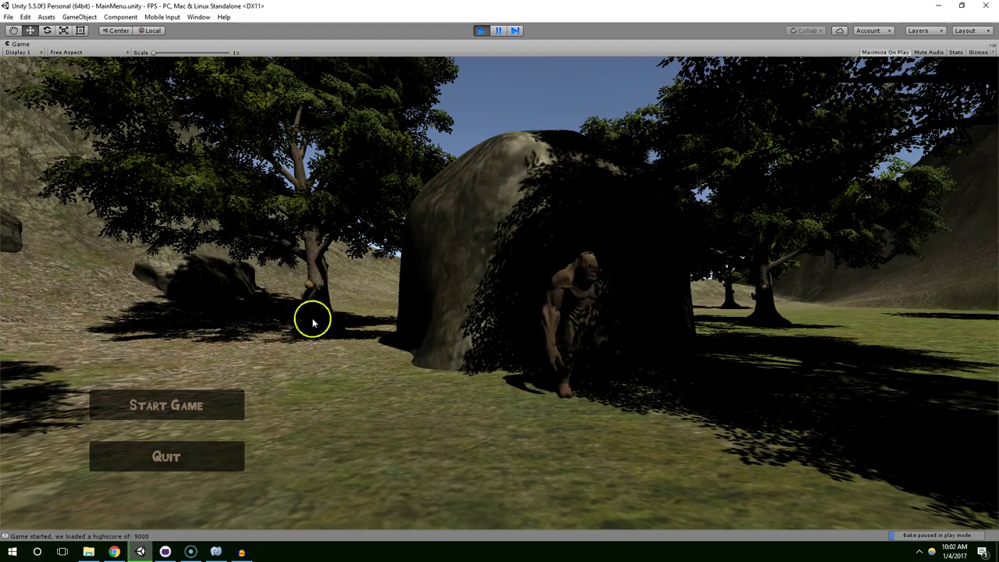
click(151, 417)
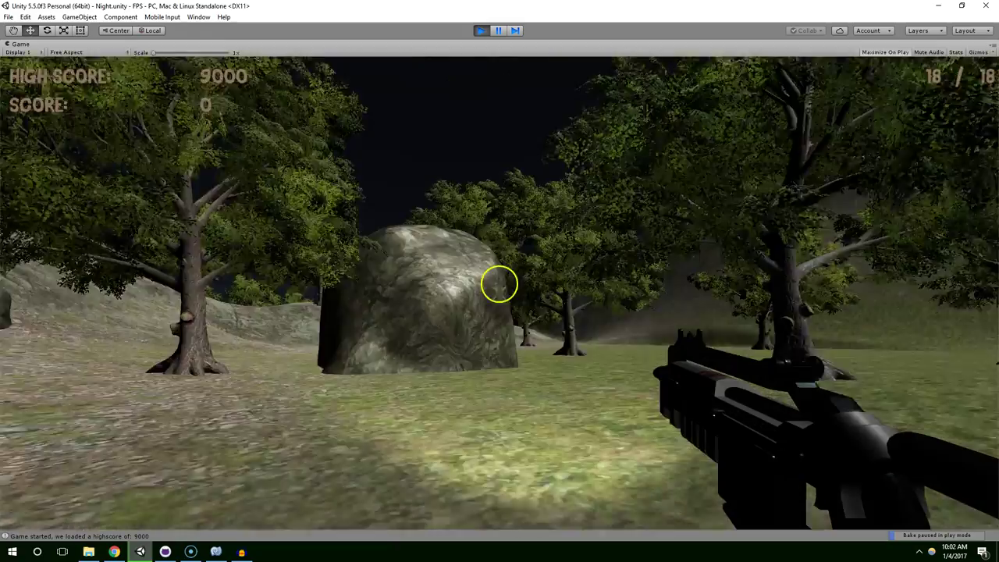
key(w)
key(w)
key(w)
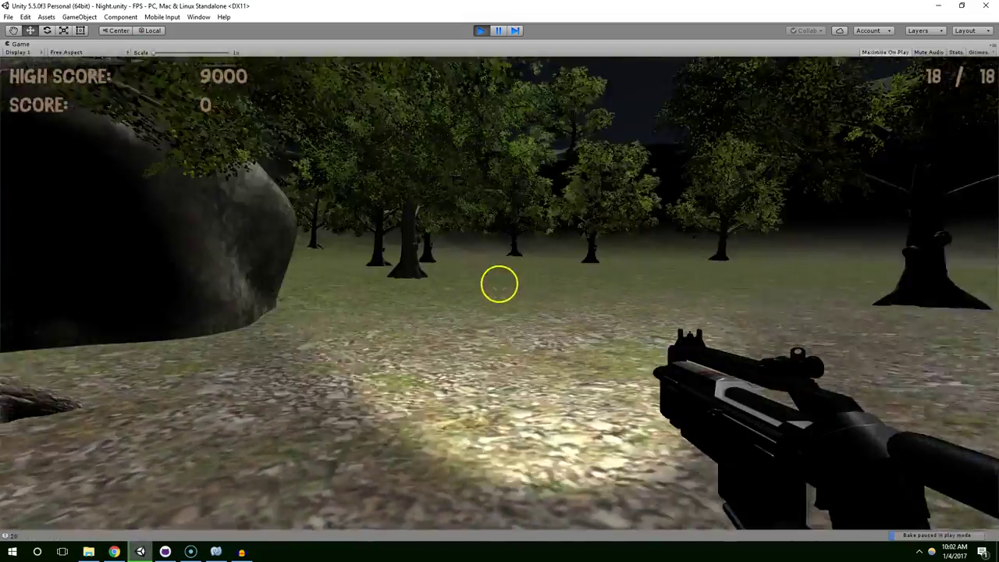
click(500, 284)
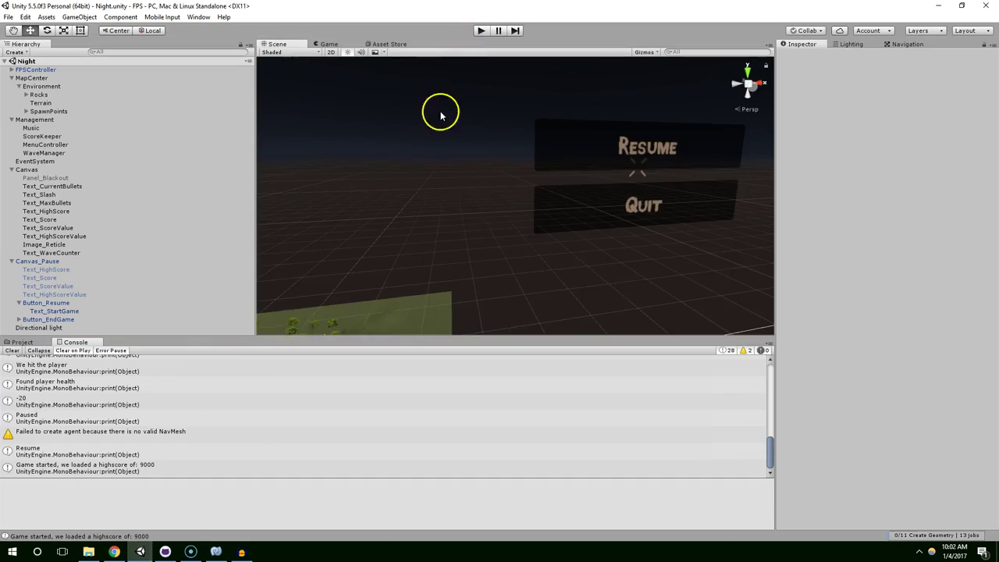
Step: Look through the open AxonMovement, EnemyHealth, SpawnPoint, MenuControl and ReticleController scripts
scroll(315, 289, down, 2)
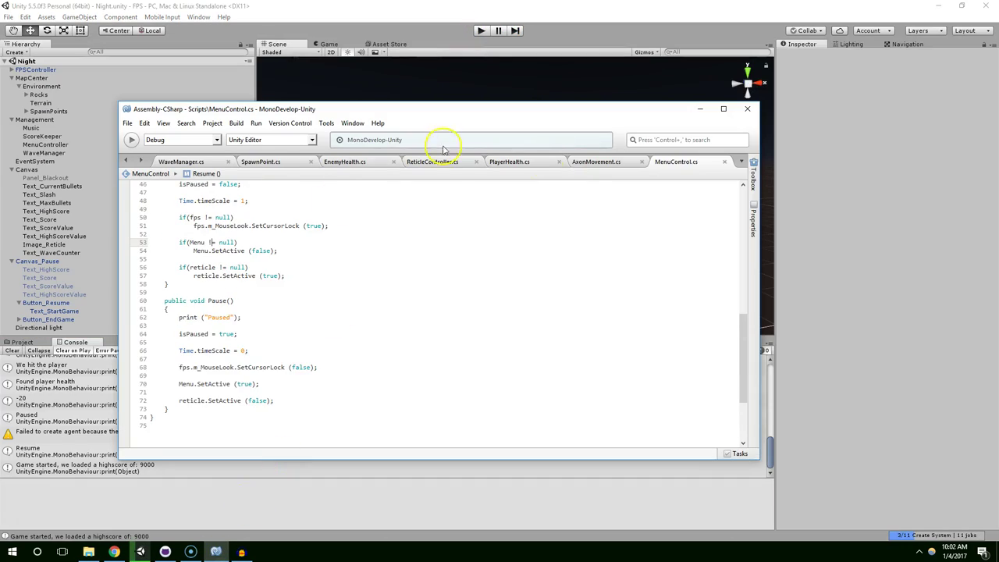
click(595, 162)
click(344, 162)
click(266, 162)
click(566, 161)
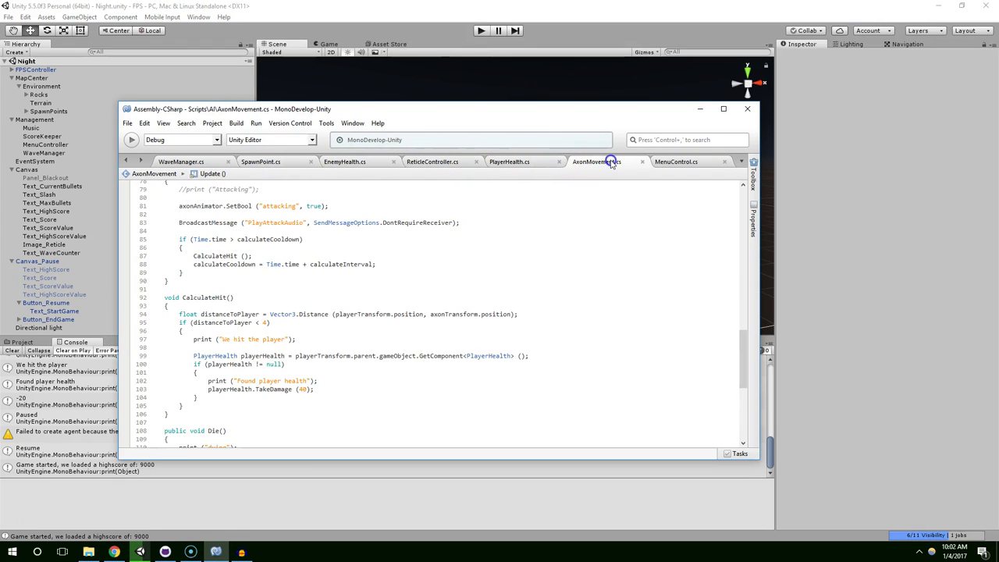
click(680, 161)
click(518, 161)
click(430, 162)
click(362, 162)
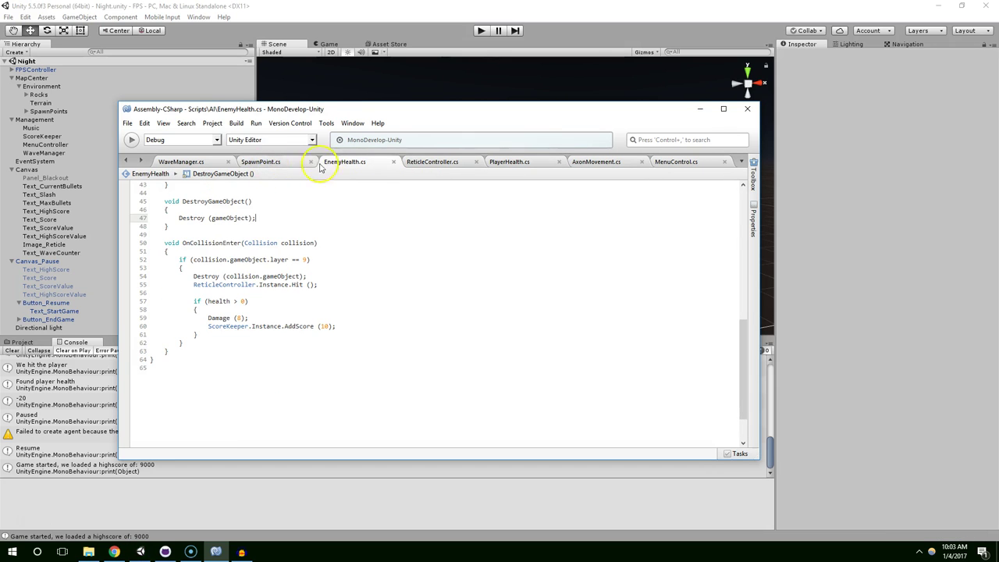
Step: Change PlayerHealth's restart delay from .01f to 1.01f
click(543, 162)
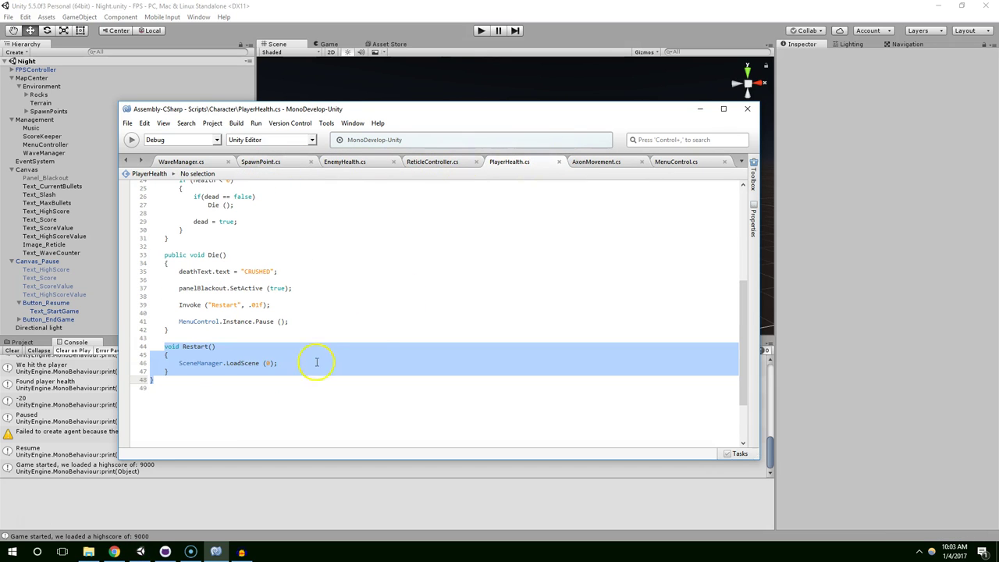
click(280, 344)
click(249, 304)
text(1)
click(368, 56)
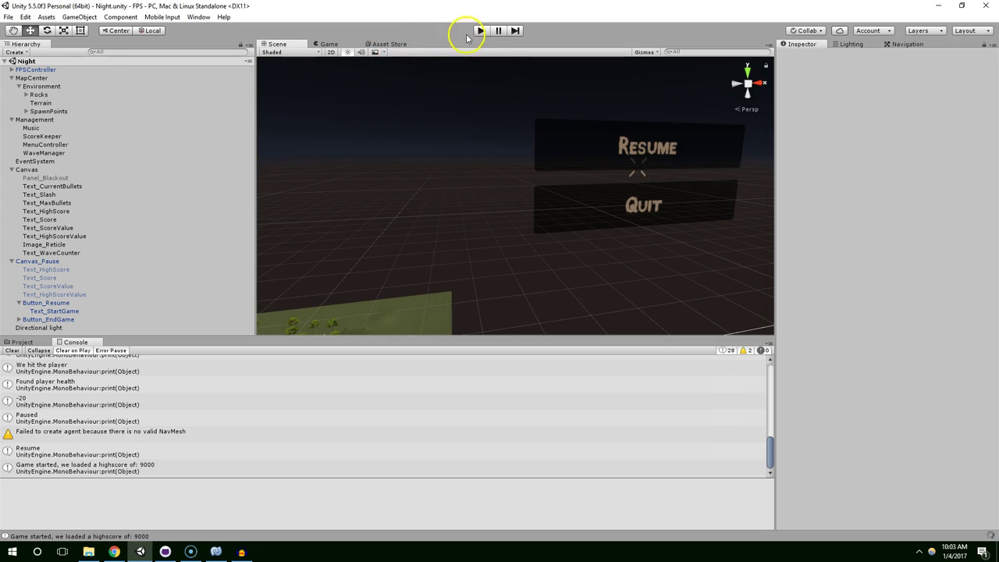
click(230, 551)
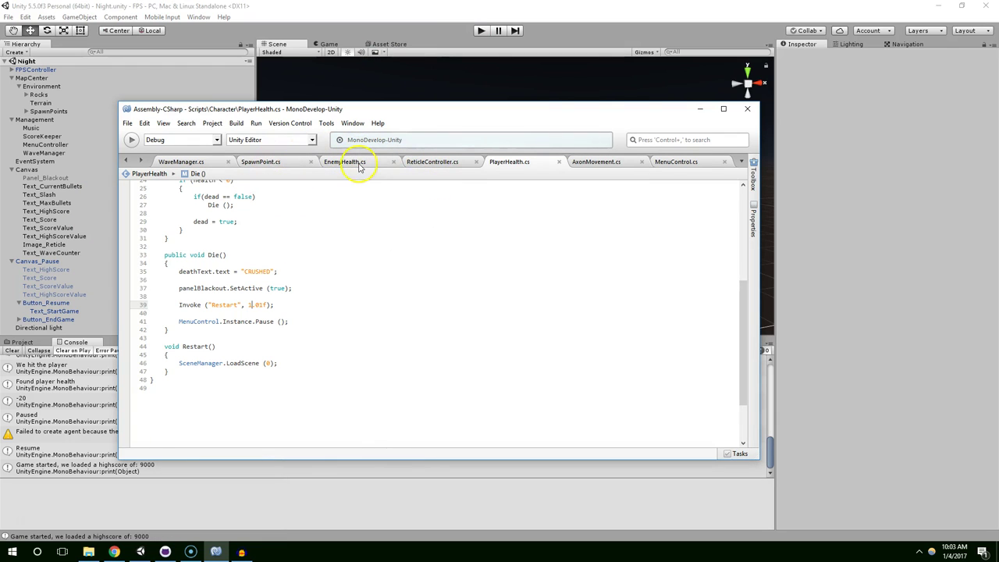
Step: Edit the damage value in AxonMovement's CalculateHit and start a new playtest
click(600, 165)
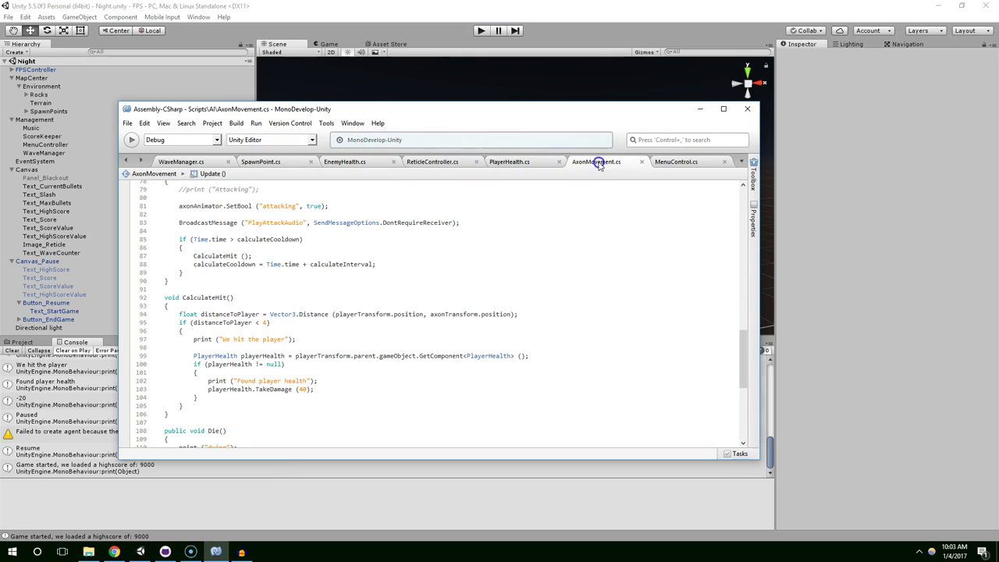
double_click(301, 389)
text(11)
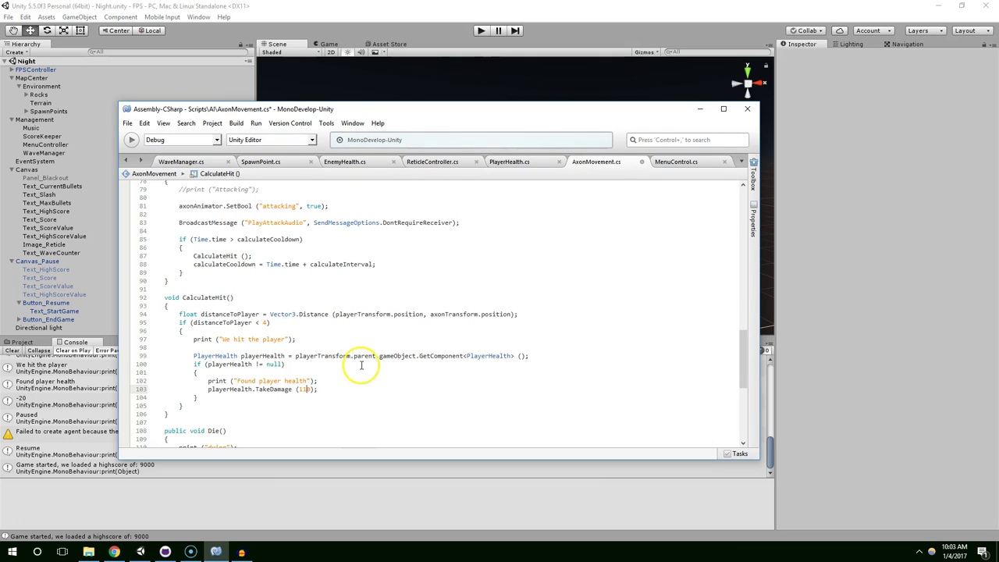
click(463, 83)
click(481, 30)
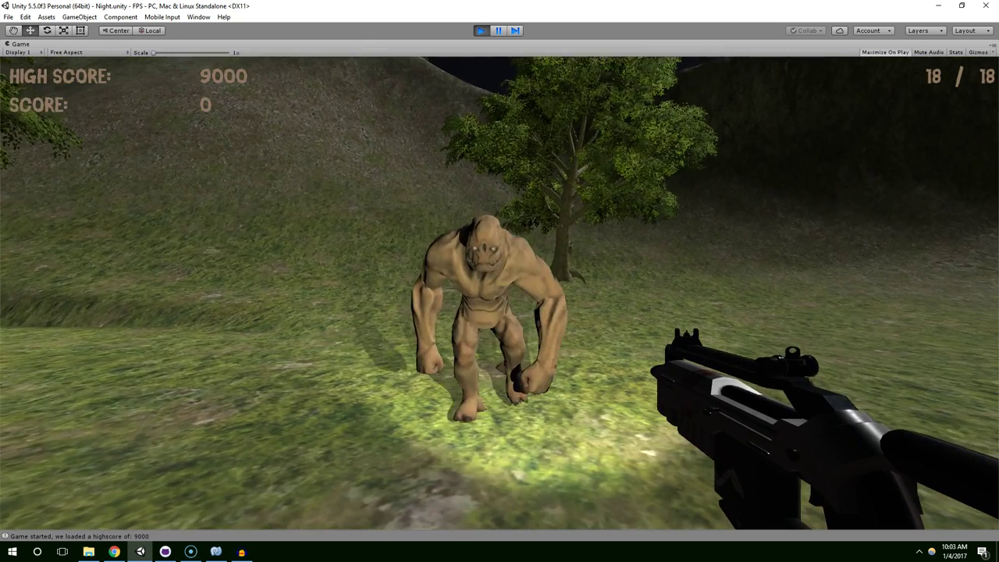
Step: Die, click Resume on the CRUSHED panel, stop play, and reopen the scripts to investigate
key(Escape)
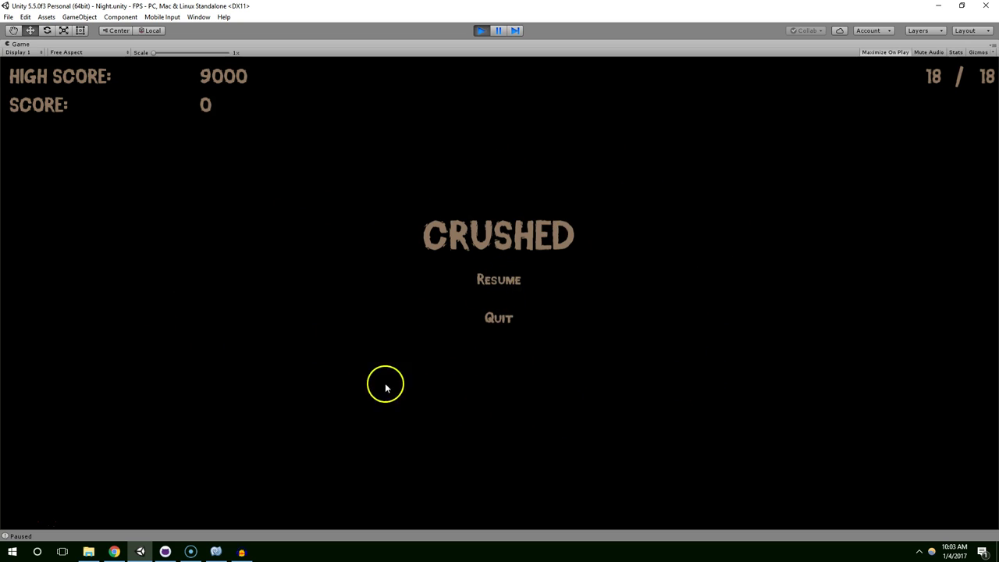
click(500, 280)
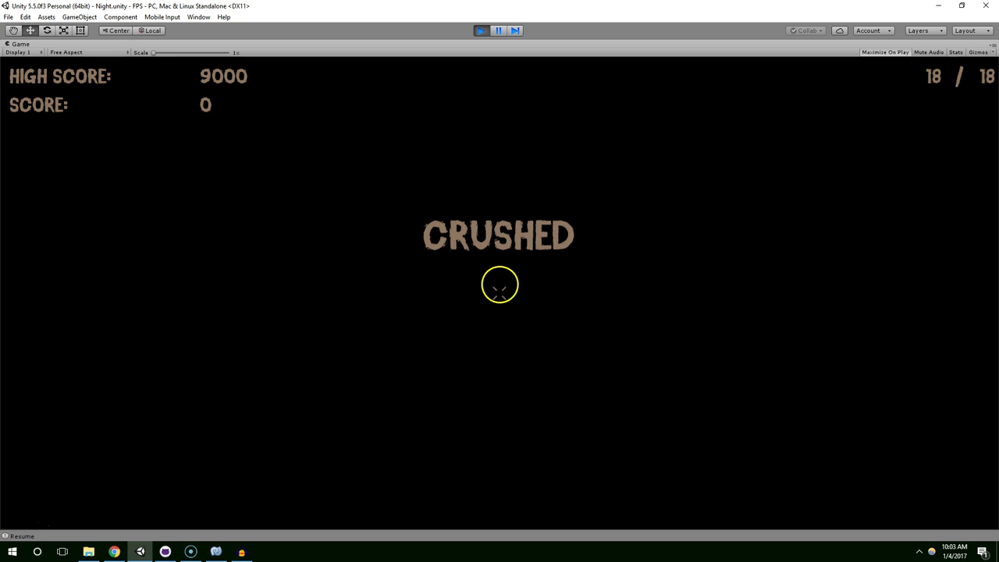
key(ctrl+p)
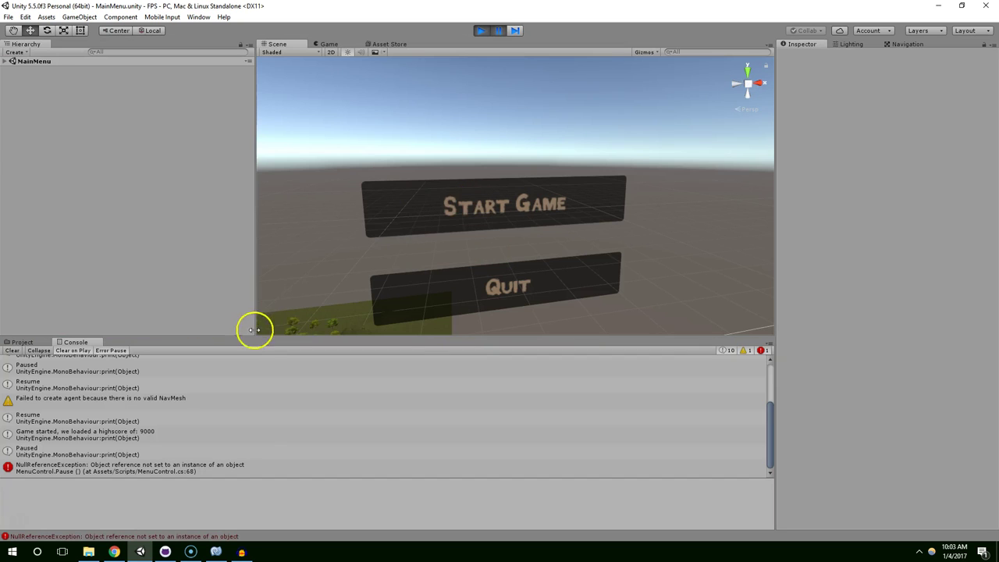
click(212, 551)
scroll(343, 371, down, 1)
scroll(327, 192, up, 3)
click(506, 160)
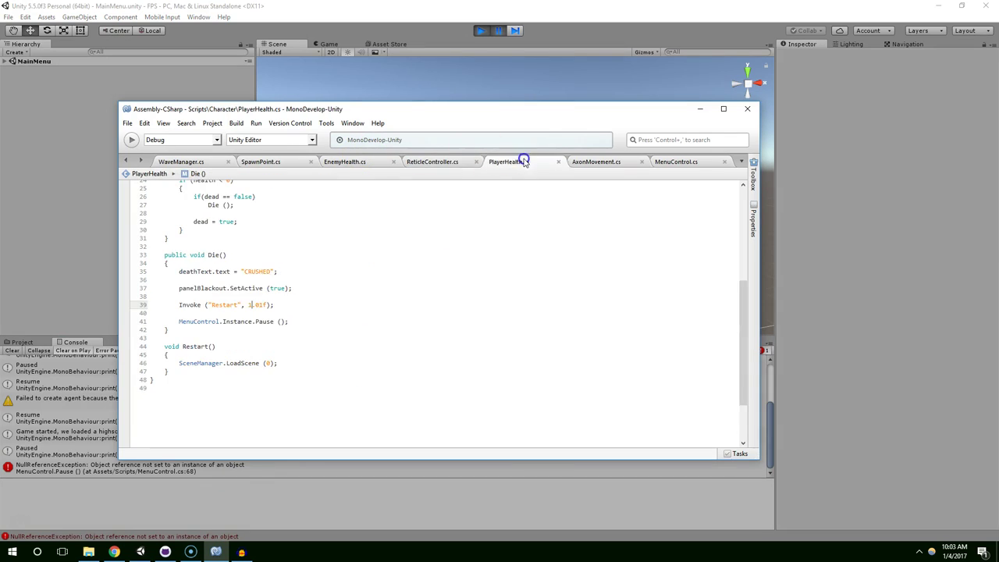